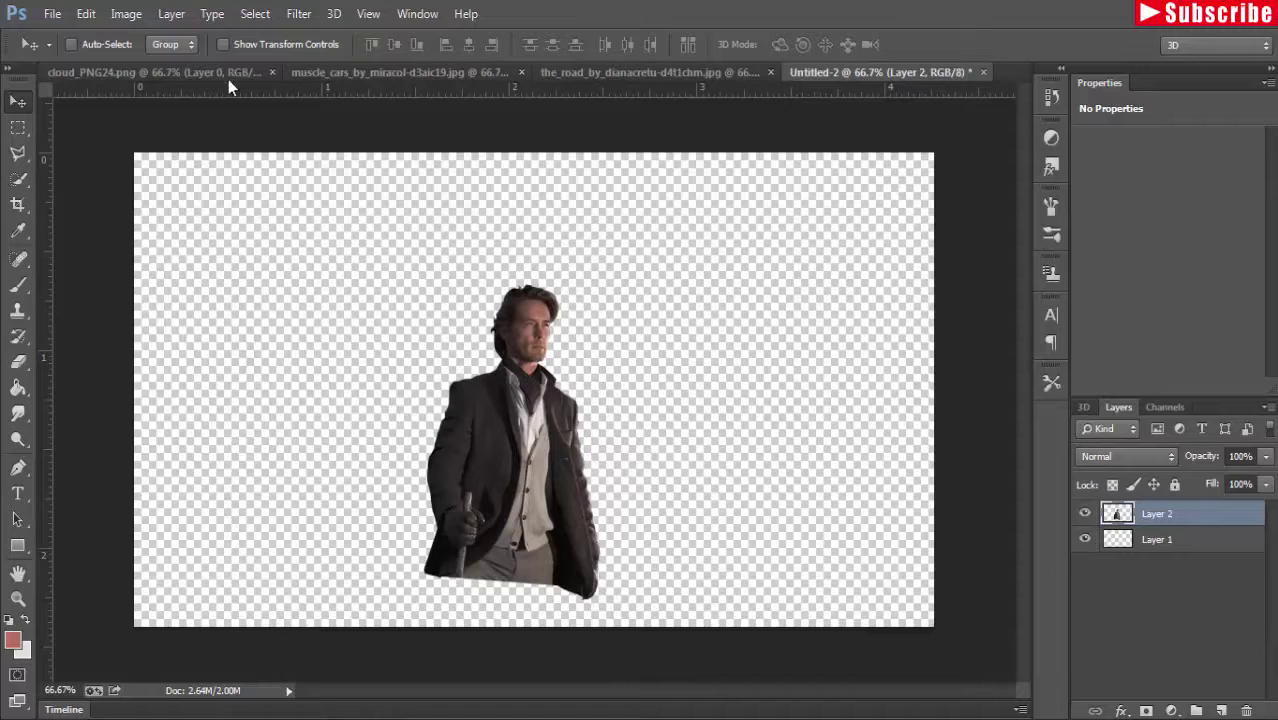
# Step: Scale the man's layer up to about 196% wide and 180% high so he fills the canvas height, and apply it
pyautogui.click(223, 44)
pyautogui.moveTo(601, 286); pyautogui.dragTo(715, 161)
pyautogui.moveTo(425, 598); pyautogui.dragTo(357, 698)
pyautogui.moveTo(716, 163); pyautogui.dragTo(708, 155)
pyautogui.moveTo(358, 439); pyautogui.dragTo(363, 439)
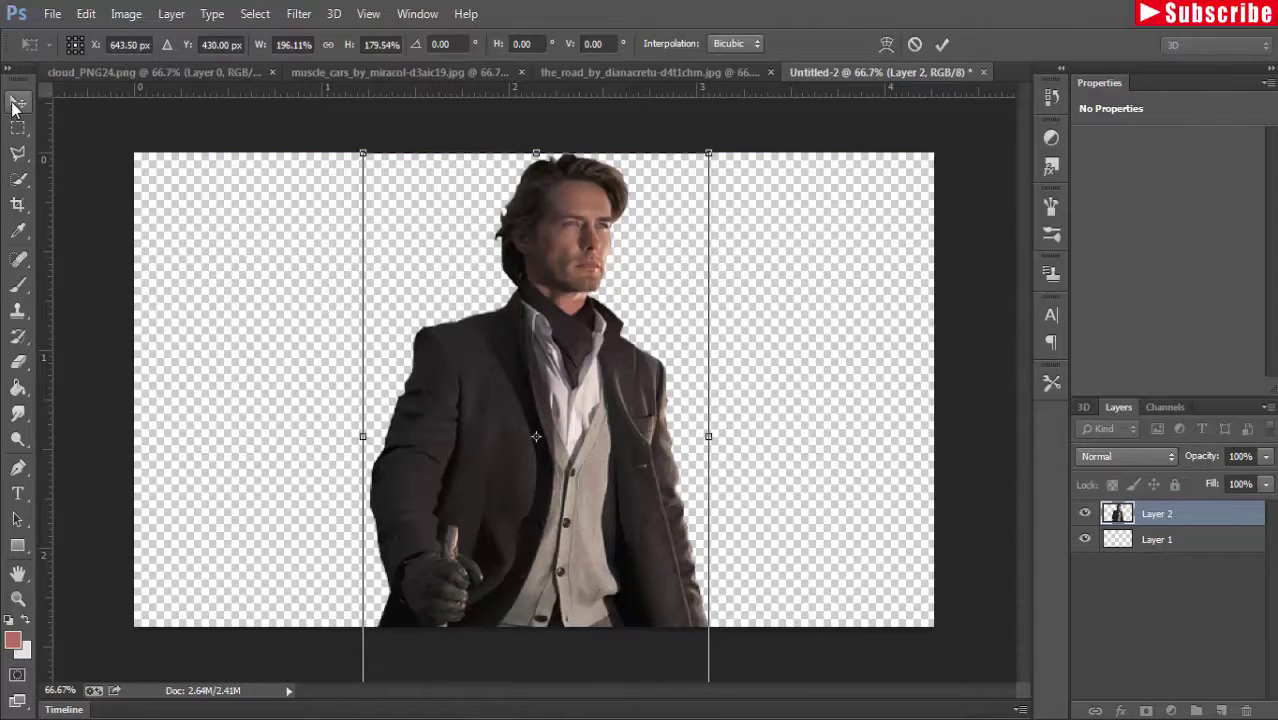
pyautogui.click(17, 101)
pyautogui.click(558, 293)
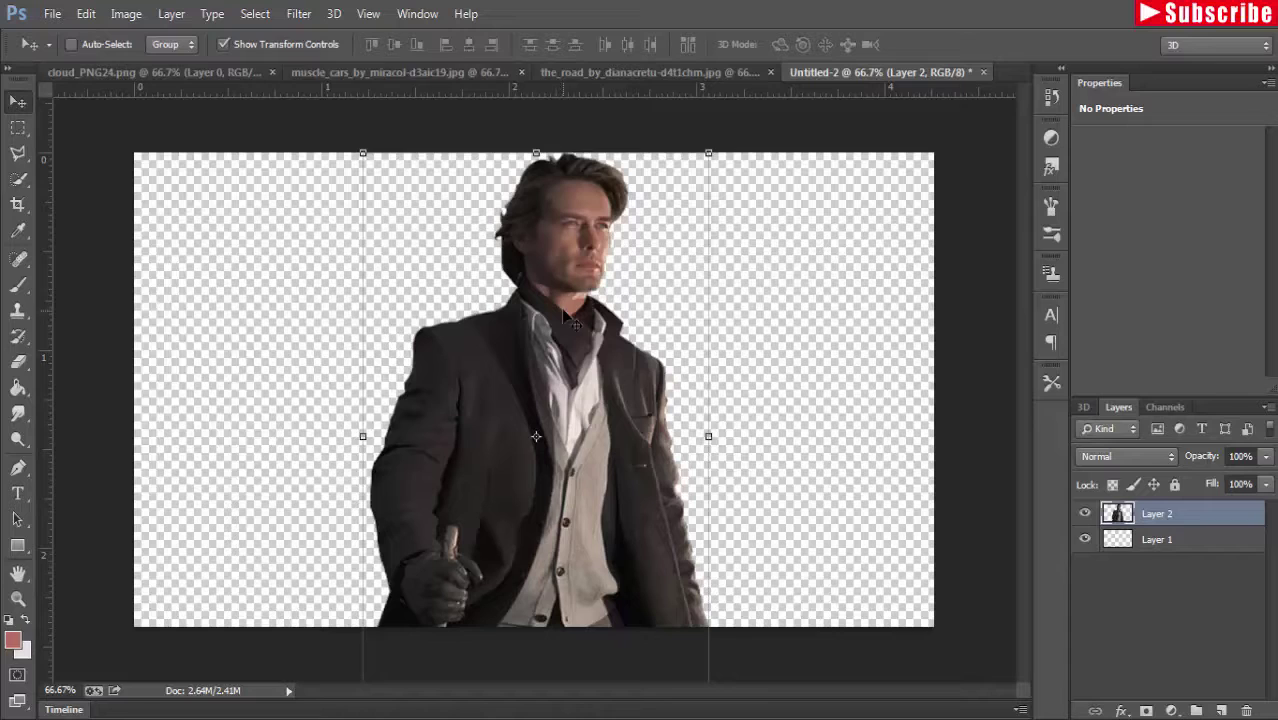
pyautogui.click(224, 44)
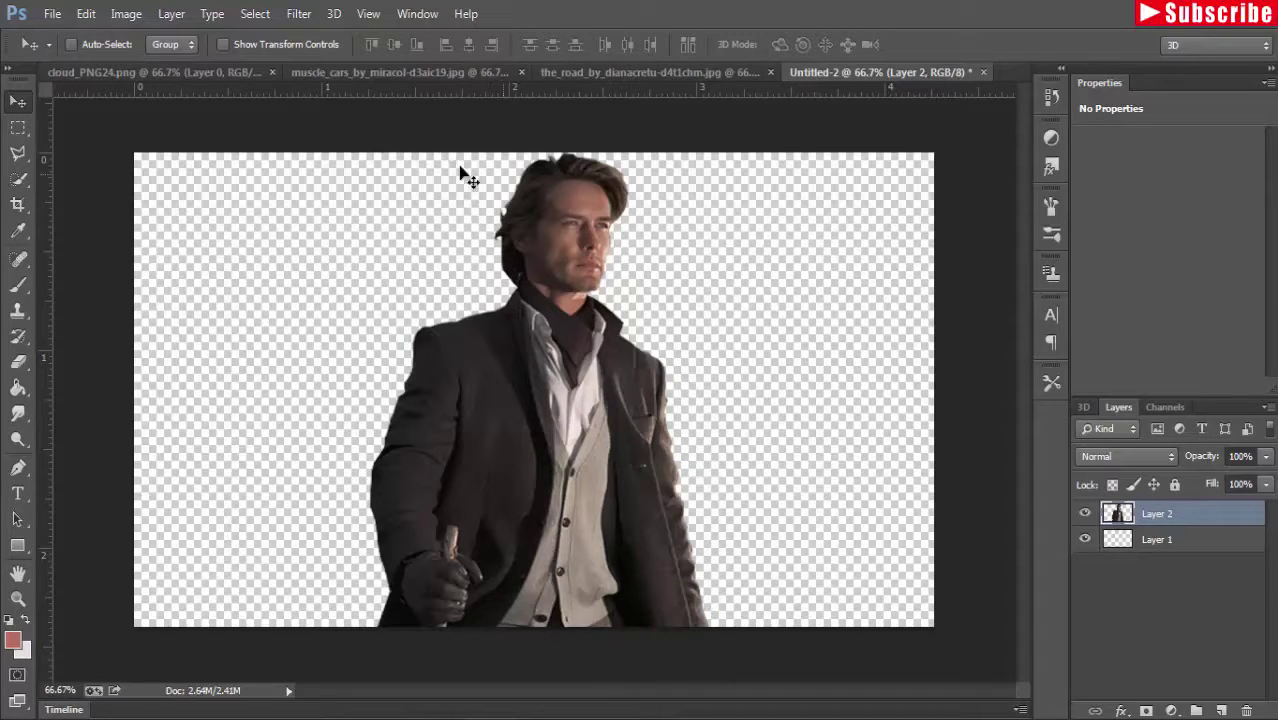
# Step: Copy the muscle cars photo into the Untitled-2 composition over the man's torso and dock its source window again
pyautogui.click(328, 74)
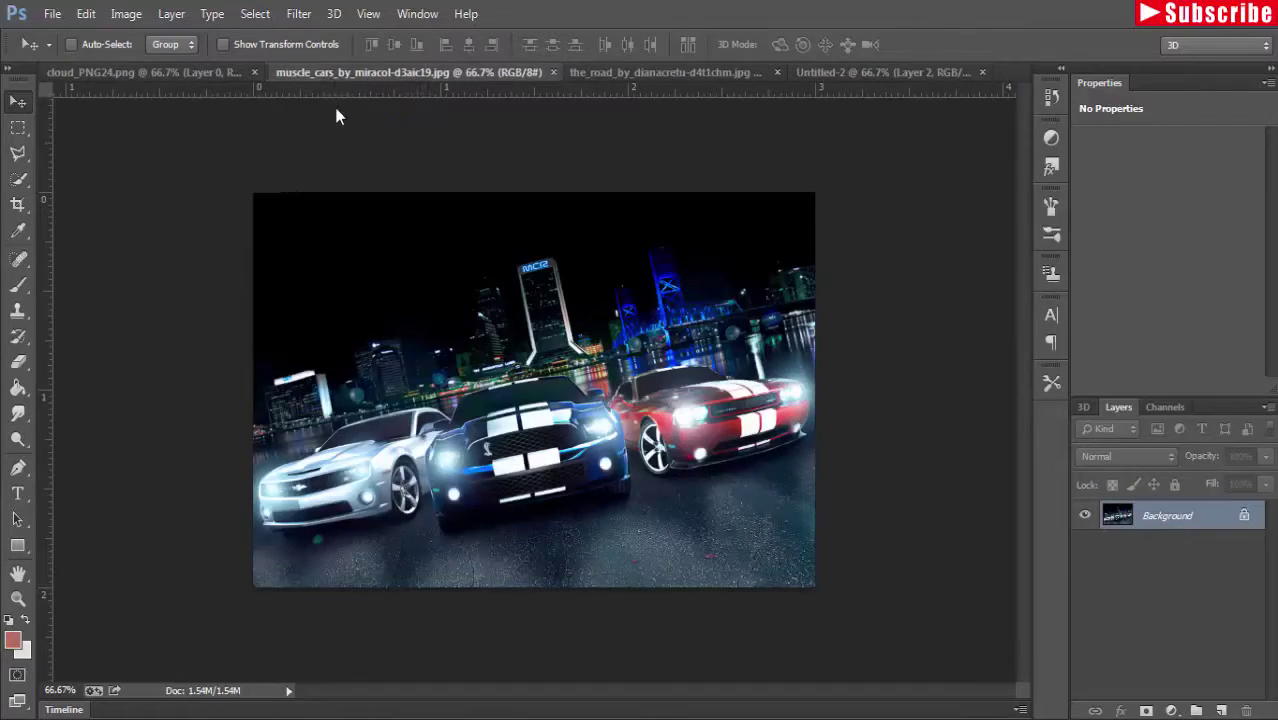
pyautogui.moveTo(337, 117); pyautogui.dragTo(853, 163)
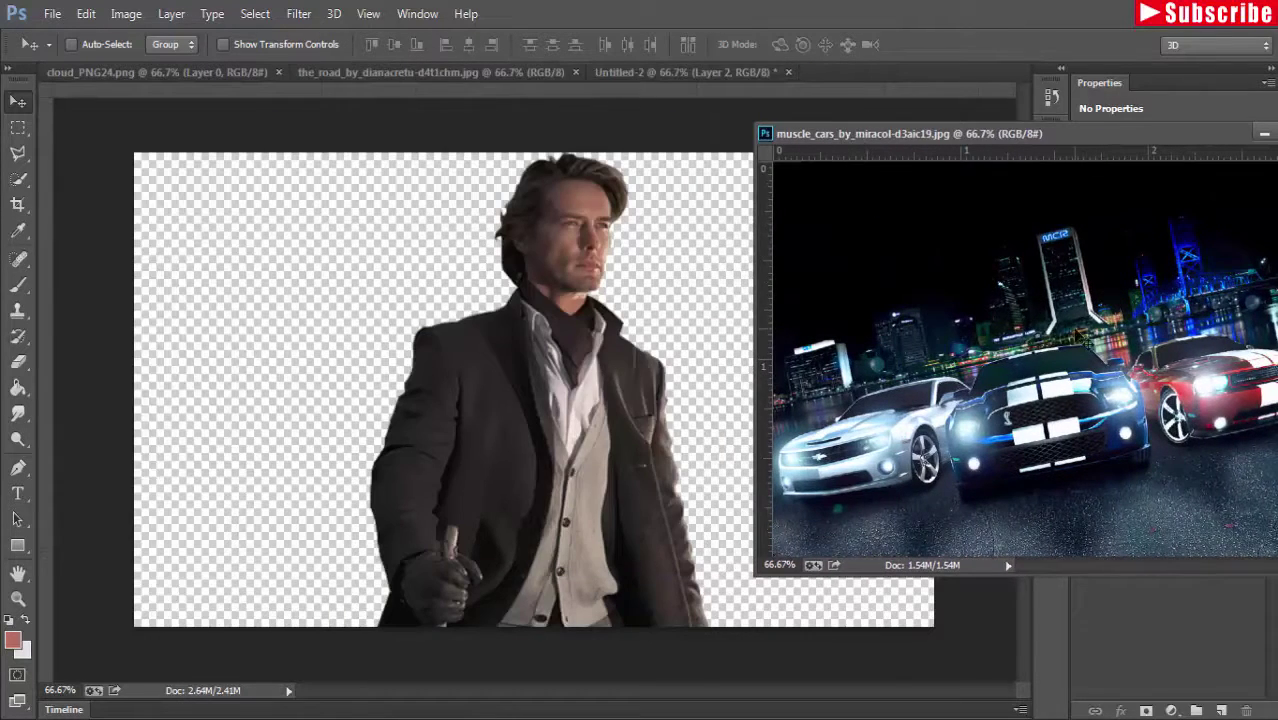
pyautogui.moveTo(1077, 327); pyautogui.dragTo(505, 487)
pyautogui.moveTo(991, 133); pyautogui.dragTo(559, 74)
pyautogui.click(559, 72)
pyautogui.moveTo(604, 406); pyautogui.dragTo(697, 390)
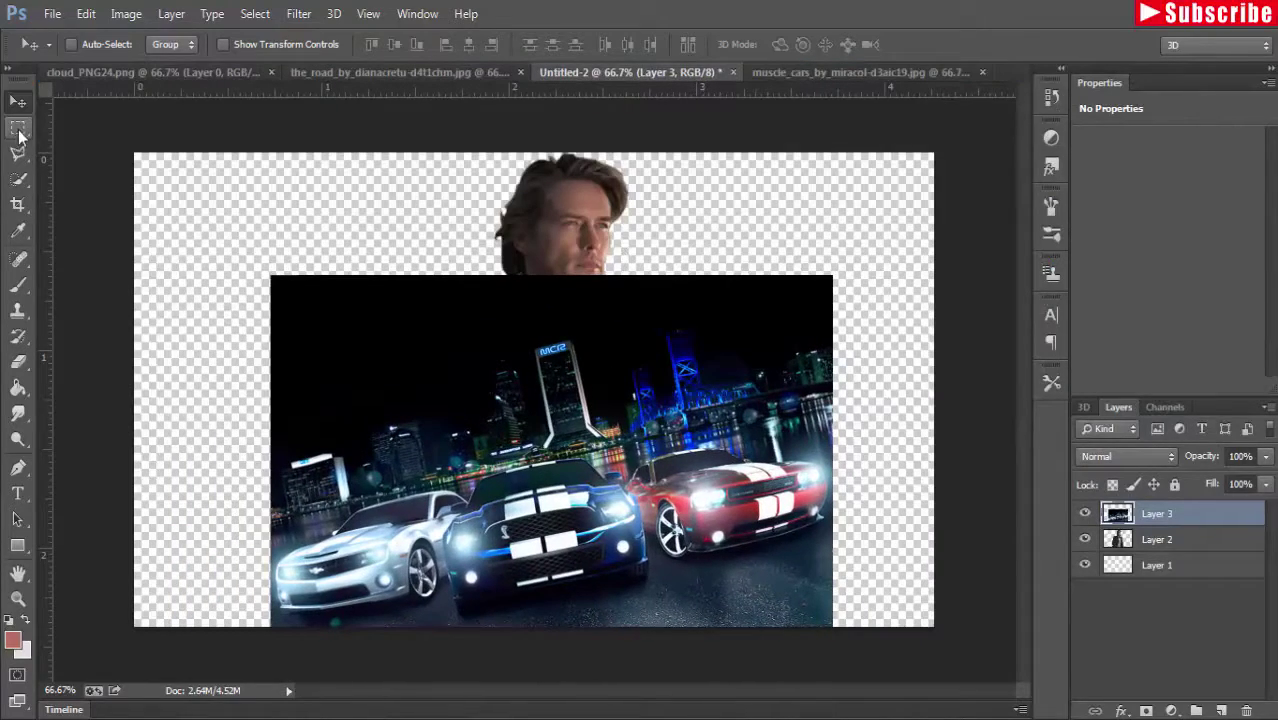
# Step: Rotate the cars photo about 10 degrees clockwise over the man's lower body and lower its layer opacity to 69%
pyautogui.click(223, 44)
pyautogui.moveTo(842, 263); pyautogui.dragTo(908, 286)
pyautogui.moveTo(552, 472); pyautogui.dragTo(555, 485)
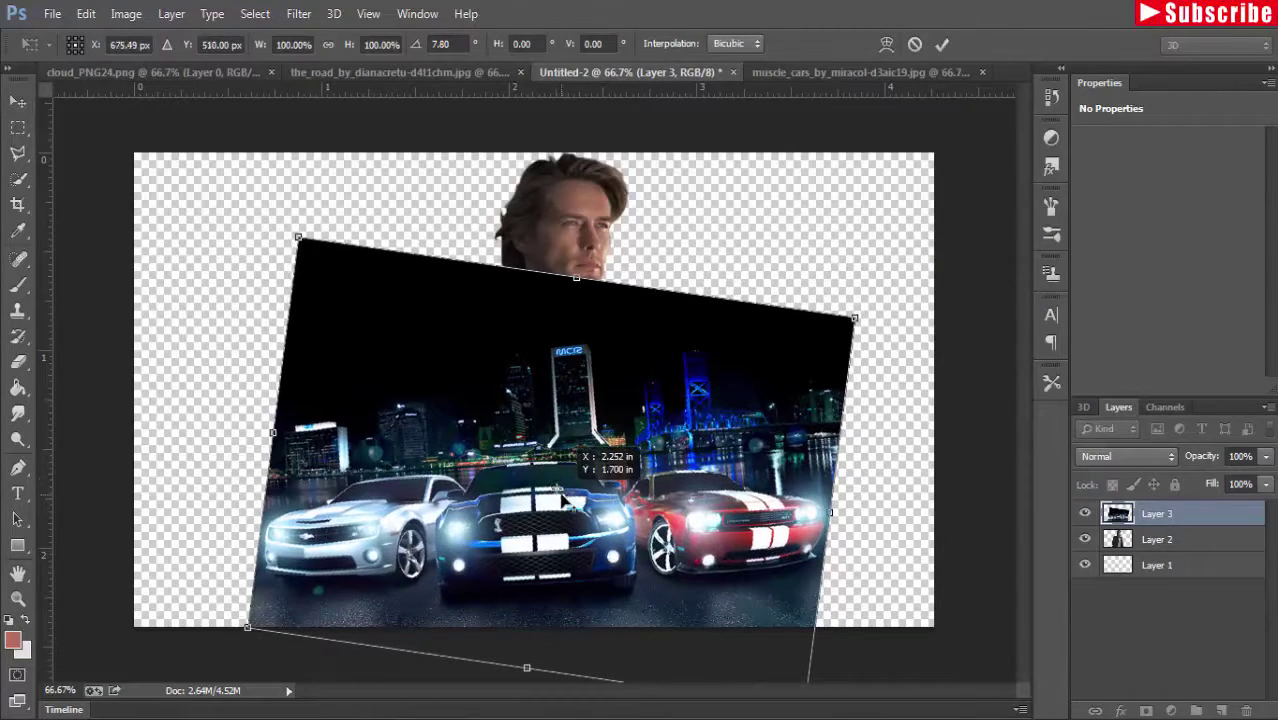
pyautogui.click(1266, 483)
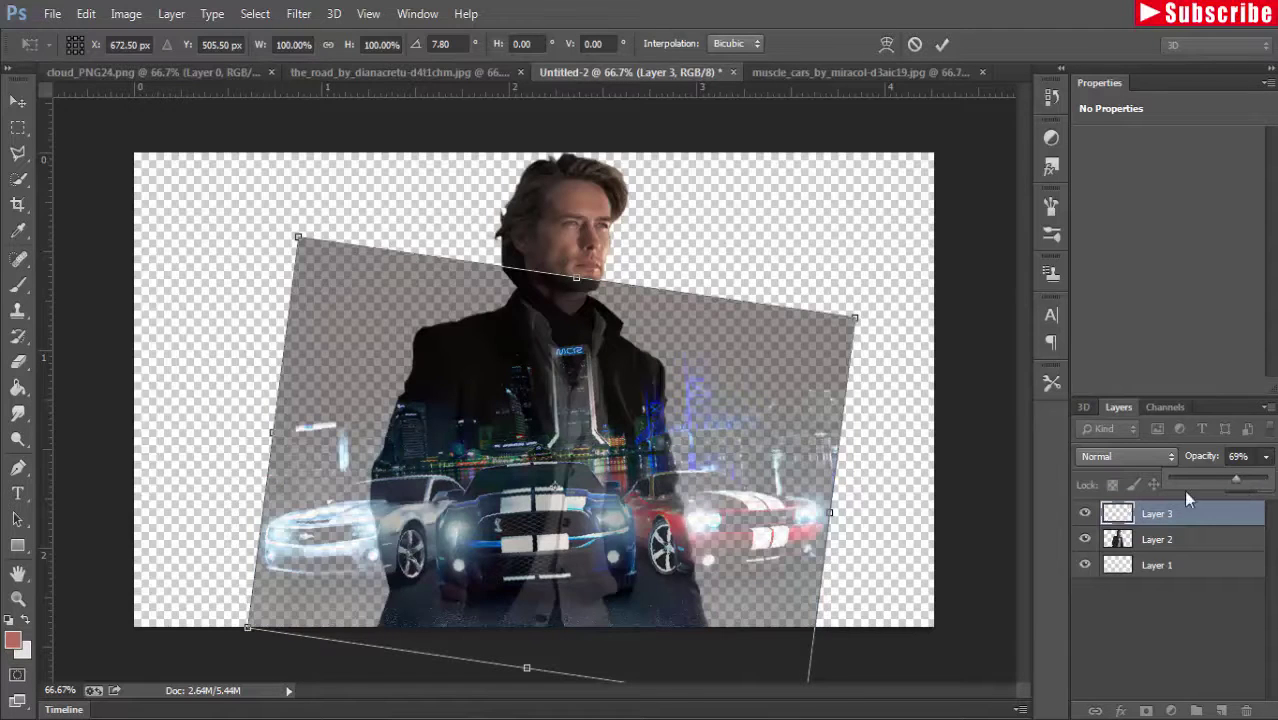
pyautogui.moveTo(588, 424); pyautogui.dragTo(577, 468)
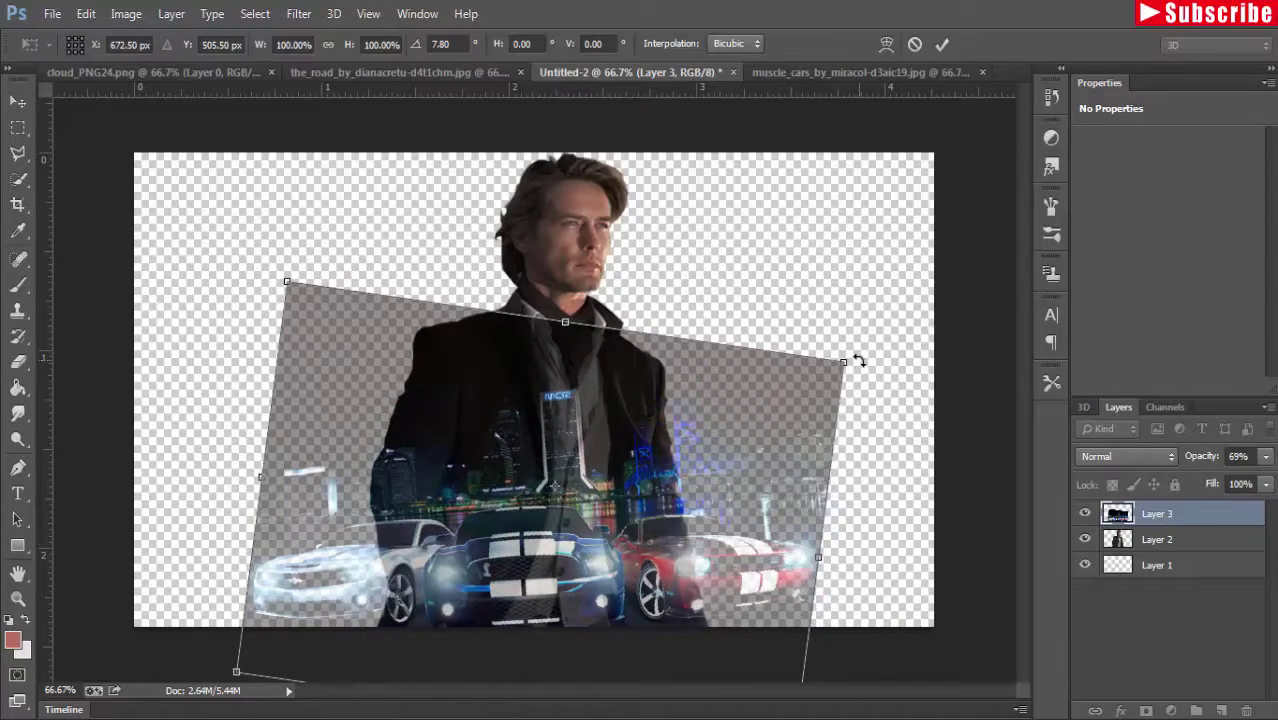
pyautogui.moveTo(858, 361); pyautogui.dragTo(887, 345)
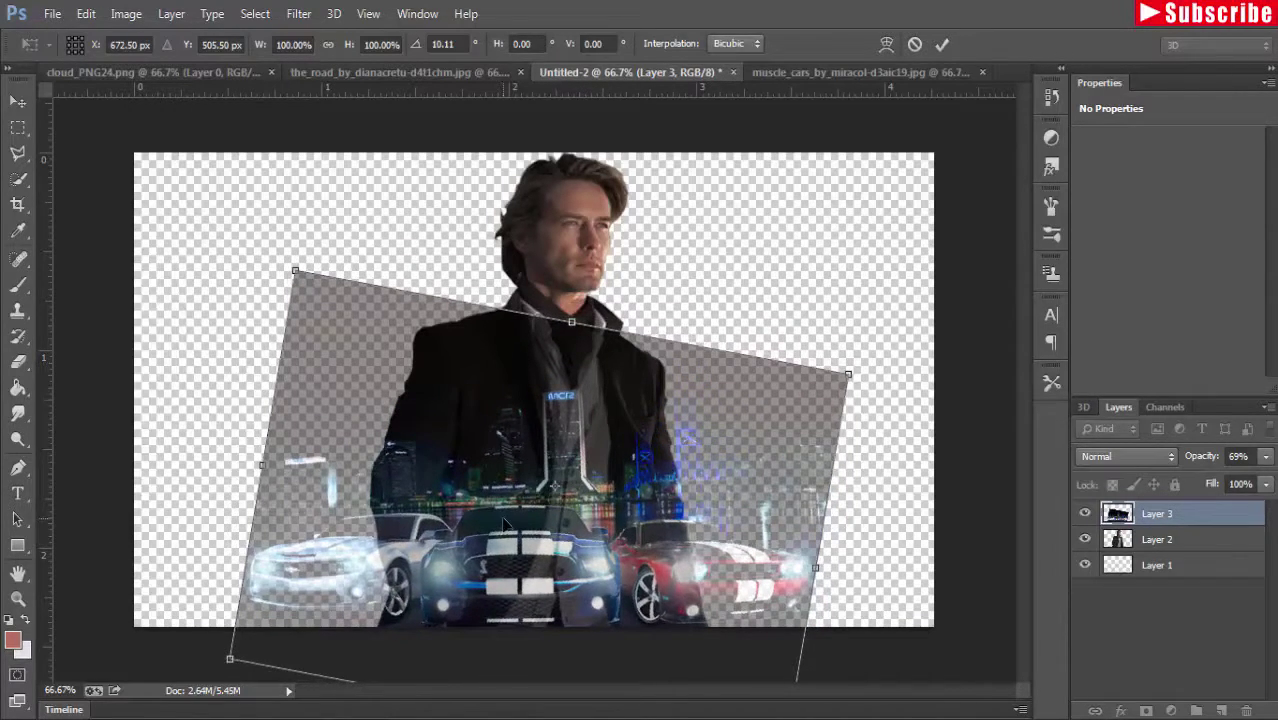
pyautogui.moveTo(505, 524)
pyautogui.mouseDown()
pyautogui.moveTo(501, 503)
pyautogui.moveTo(504, 528)
pyautogui.mouseUp()
# Step: Shrink the cars photo to about 78% width and 84% height, centre it over the man's lower torso, and apply the transformation
pyautogui.moveTo(290, 276); pyautogui.dragTo(328, 323)
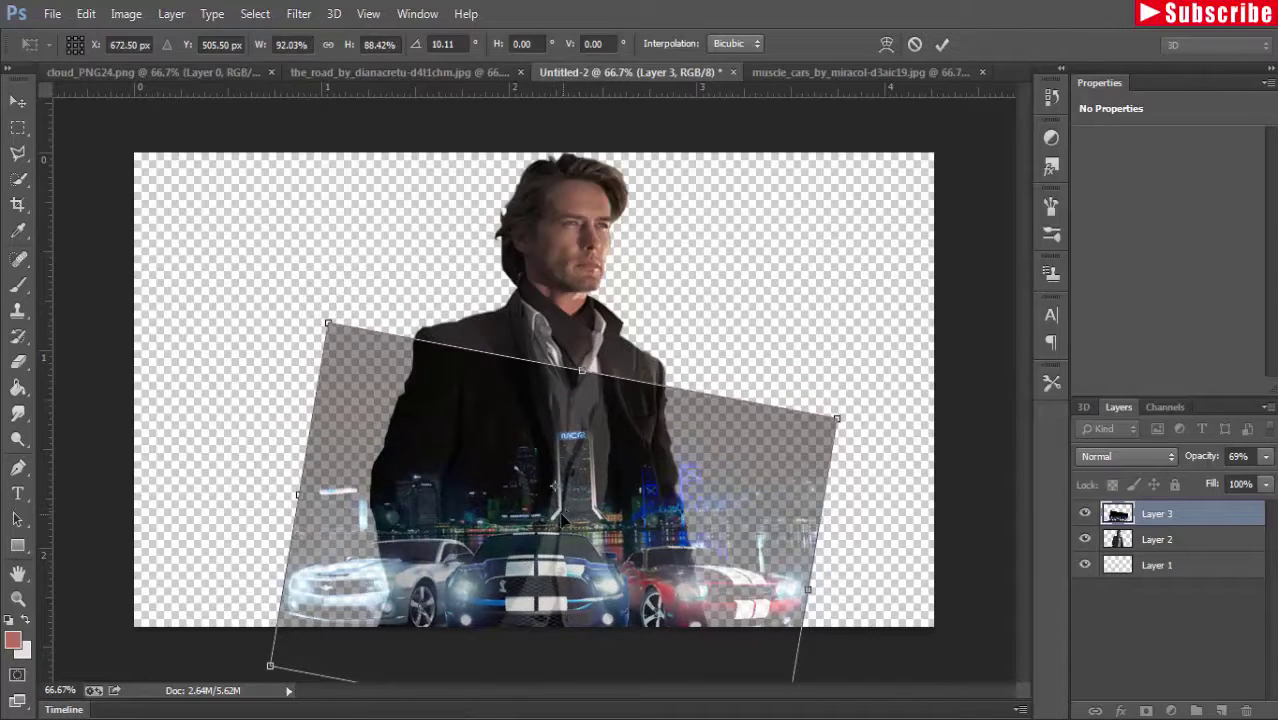
pyautogui.moveTo(561, 517); pyautogui.dragTo(545, 519)
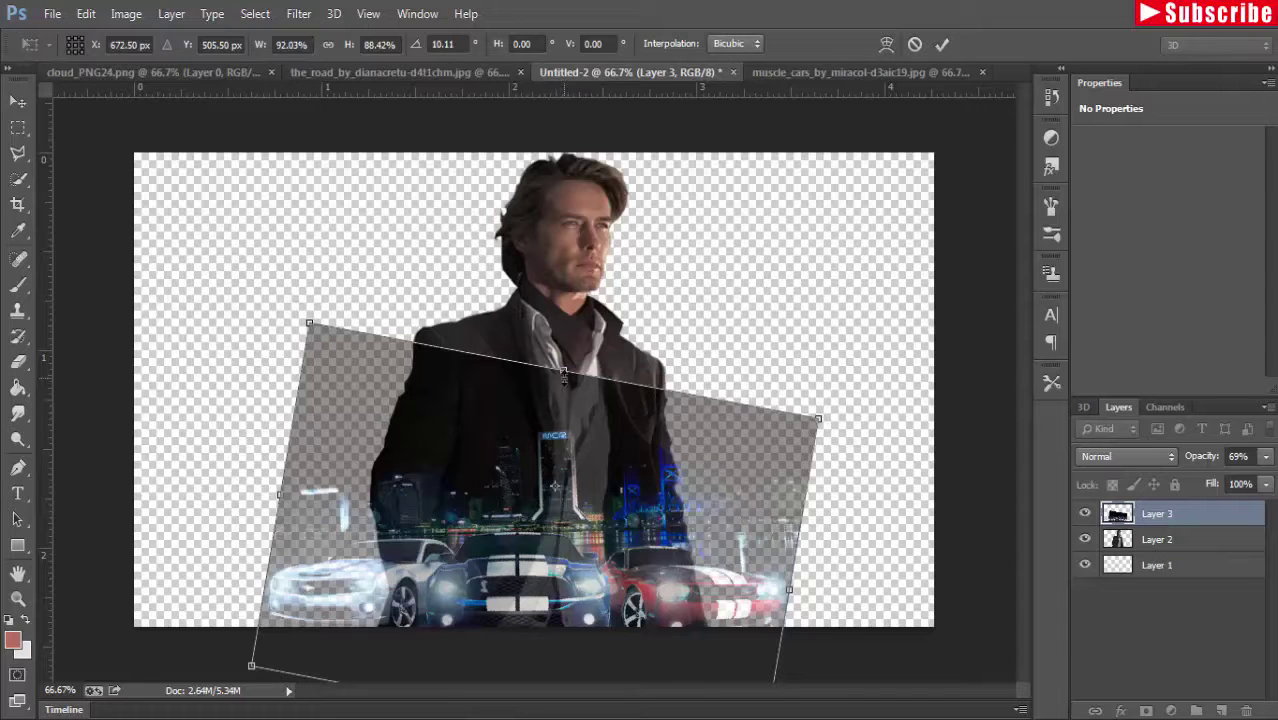
pyautogui.moveTo(563, 375); pyautogui.dragTo(563, 362)
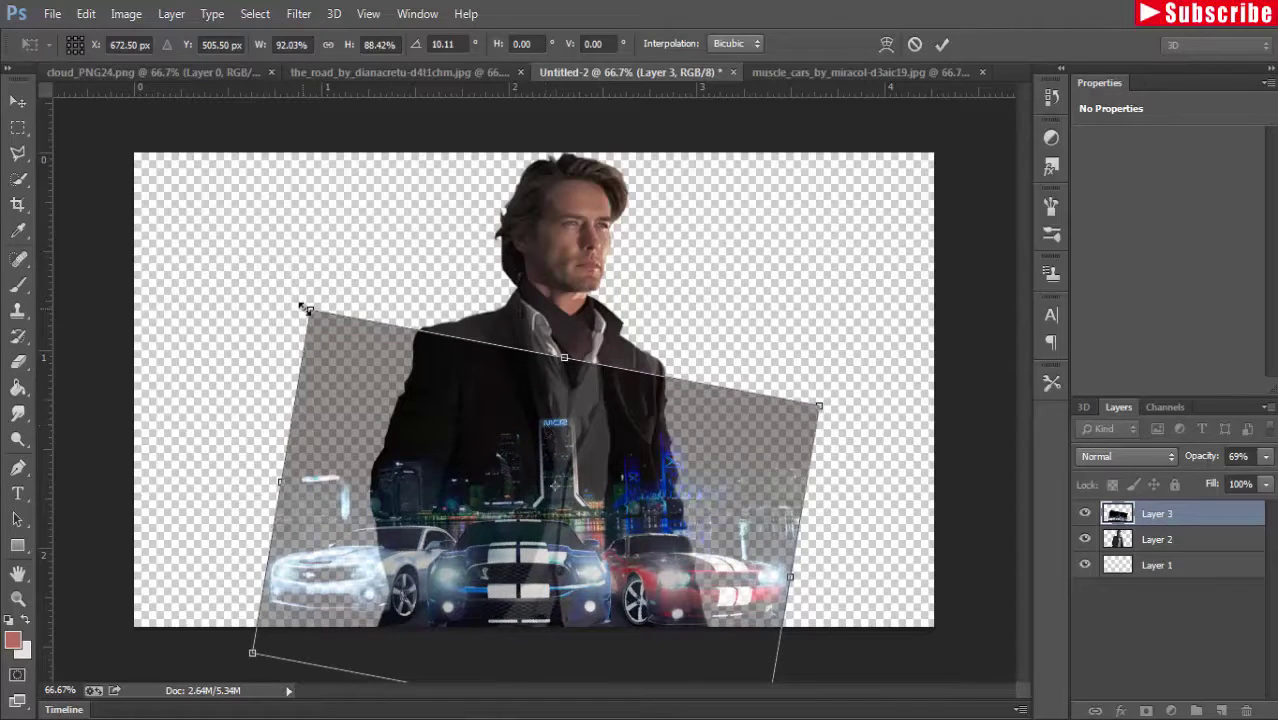
pyautogui.moveTo(308, 313); pyautogui.dragTo(327, 323)
pyautogui.moveTo(820, 414); pyautogui.dragTo(803, 414)
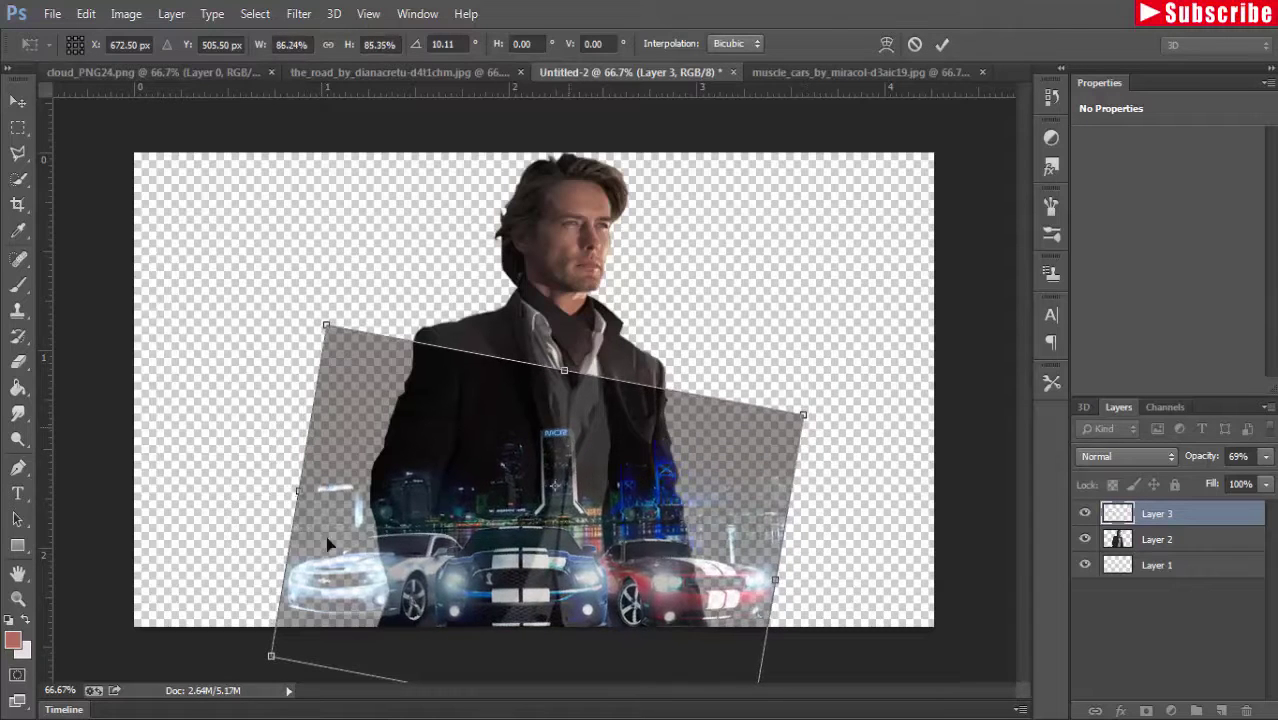
pyautogui.moveTo(302, 491); pyautogui.dragTo(317, 494)
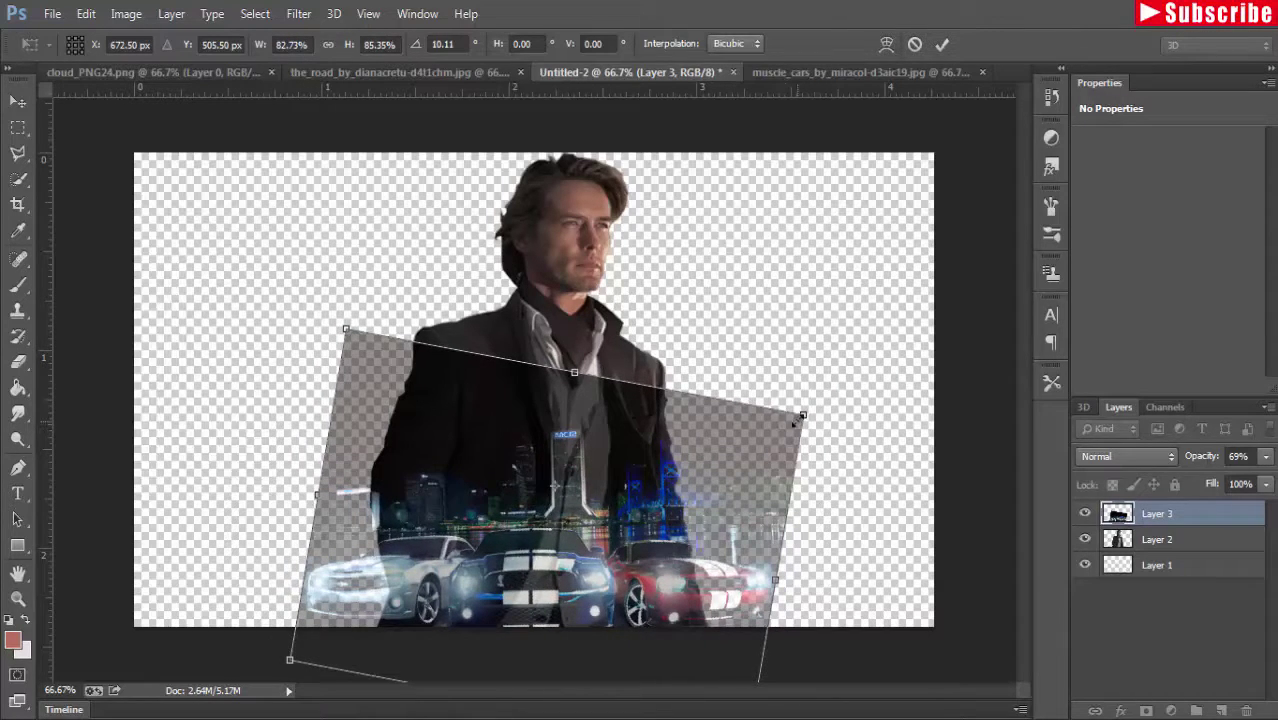
pyautogui.moveTo(803, 413); pyautogui.dragTo(776, 416)
pyautogui.moveTo(494, 536); pyautogui.dragTo(497, 517)
pyautogui.click(20, 101)
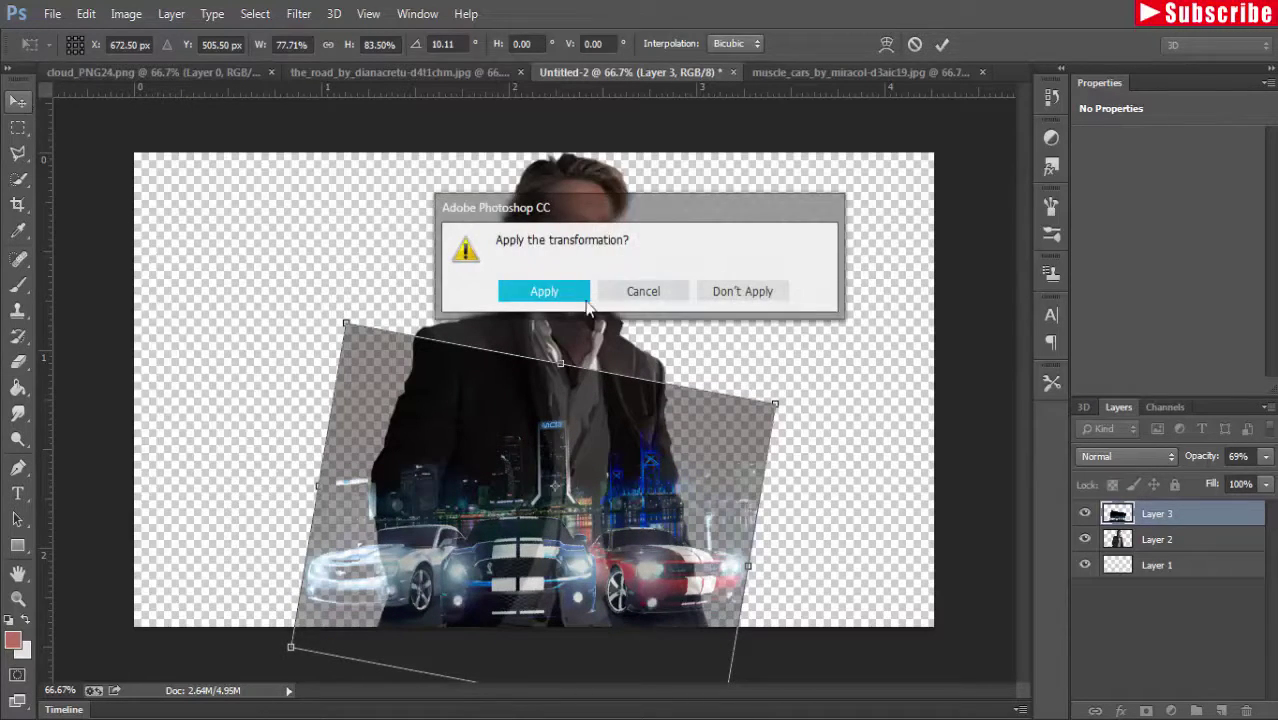
pyautogui.click(552, 291)
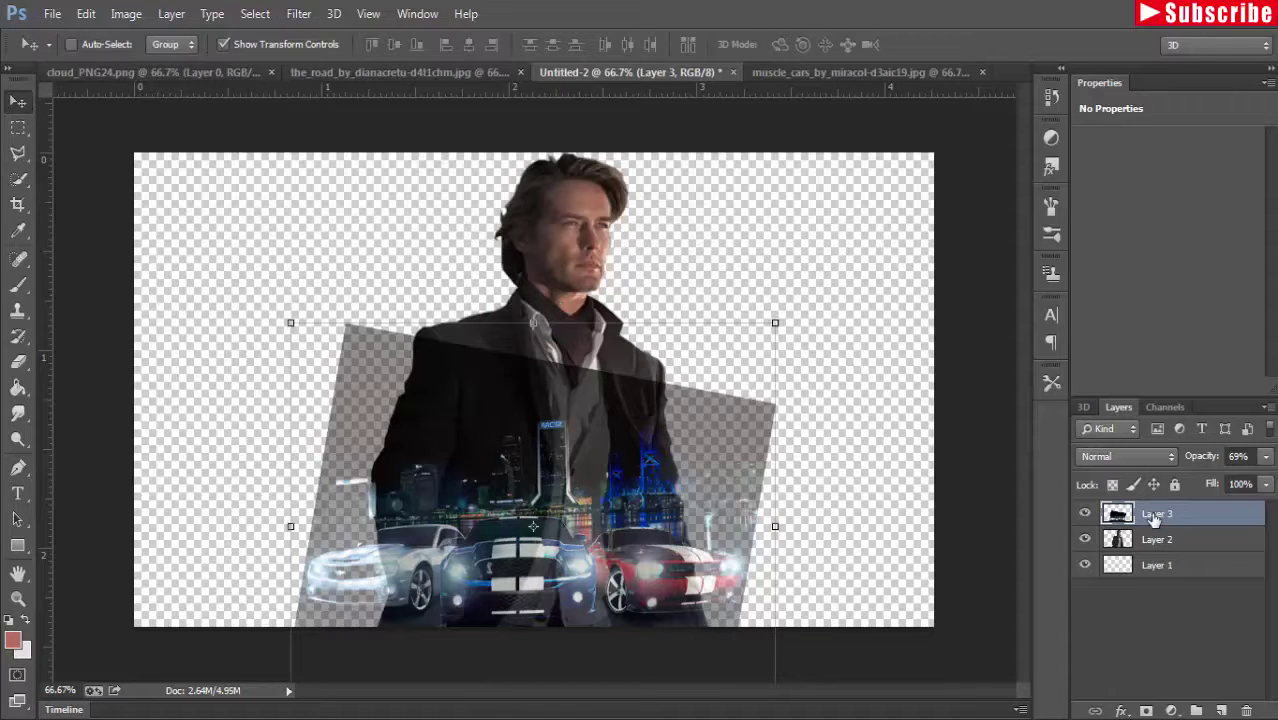
# Step: Add a layer mask to the cars layer and brush black over the photo's upper and right edges to hide them
pyautogui.click(18, 285)
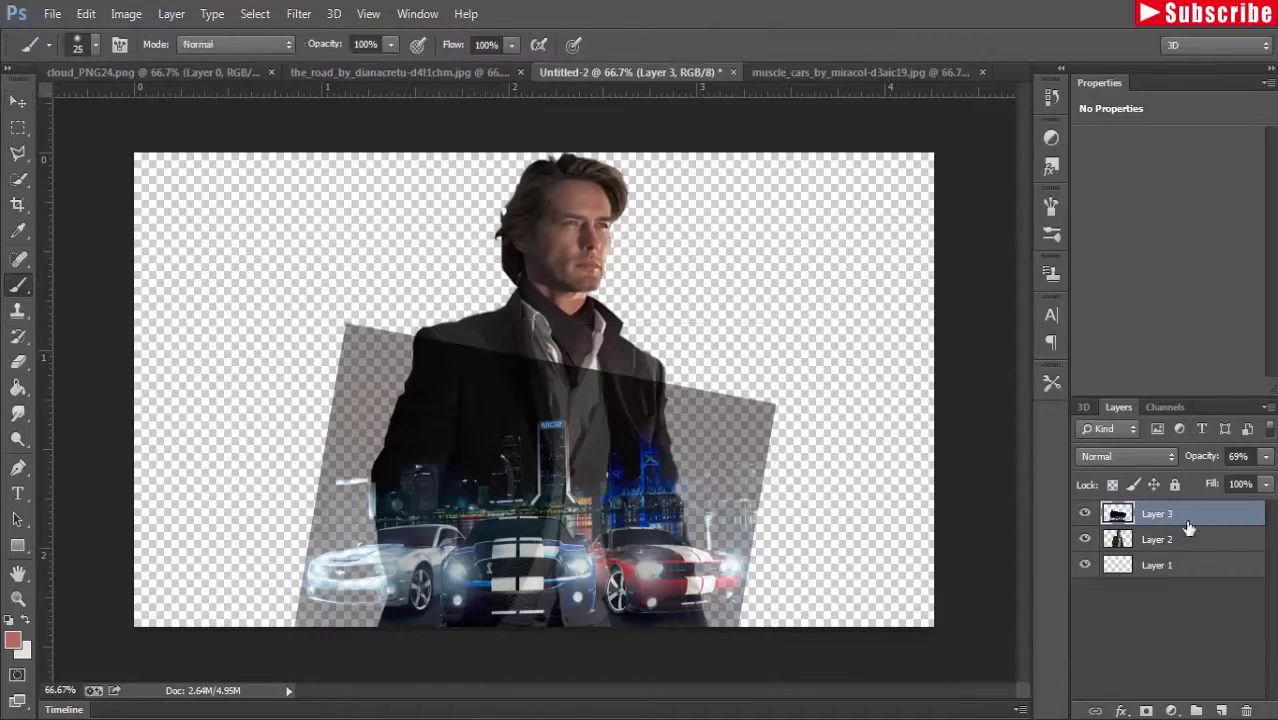
pyautogui.click(1146, 711)
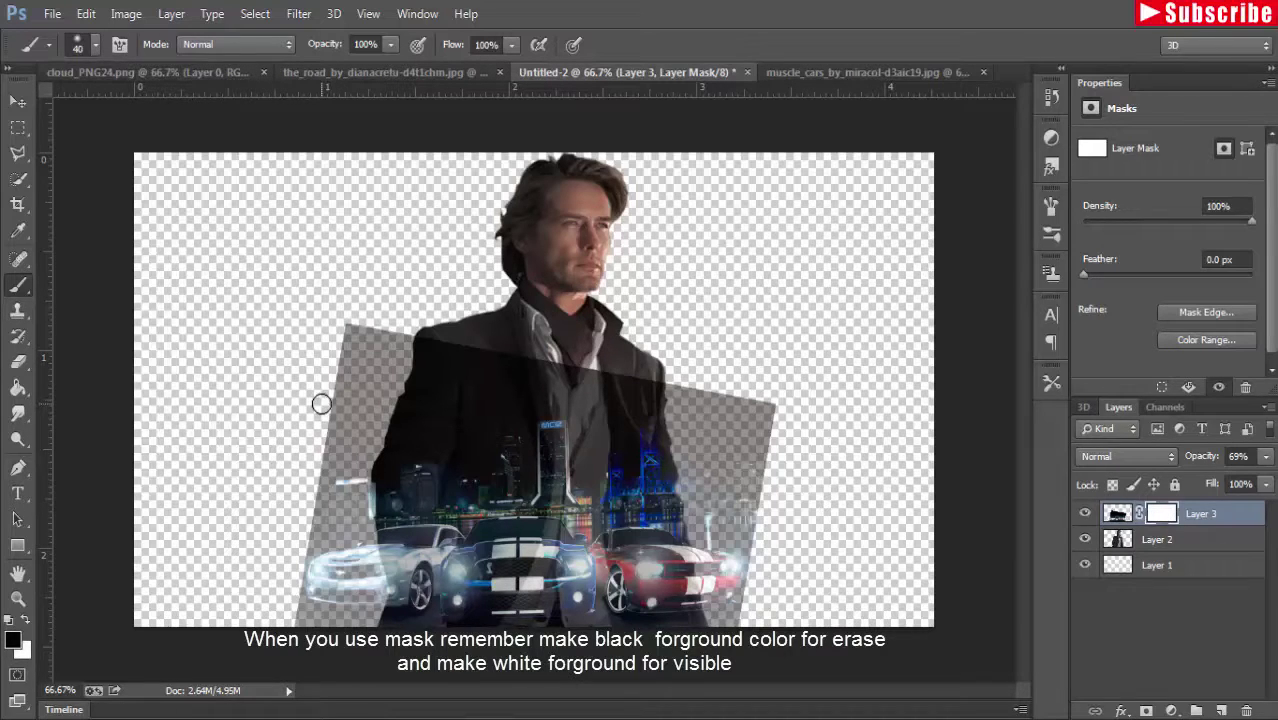
pyautogui.moveTo(321, 403)
pyautogui.mouseDown()
pyautogui.moveTo(384, 312)
pyautogui.moveTo(369, 311)
pyautogui.moveTo(351, 321)
pyautogui.moveTo(382, 366)
pyautogui.moveTo(365, 371)
pyautogui.moveTo(381, 331)
pyautogui.moveTo(389, 362)
pyautogui.moveTo(412, 325)
pyautogui.moveTo(724, 391)
pyautogui.mouseUp()
pyautogui.moveTo(632, 379)
pyautogui.mouseDown()
pyautogui.moveTo(682, 412)
pyautogui.moveTo(701, 535)
pyautogui.moveTo(735, 533)
pyautogui.moveTo(717, 478)
pyautogui.moveTo(723, 428)
pyautogui.moveTo(696, 484)
pyautogui.moveTo(730, 462)
pyautogui.moveTo(761, 478)
pyautogui.moveTo(777, 520)
pyautogui.moveTo(753, 511)
pyautogui.moveTo(742, 620)
pyautogui.mouseUp()
# Step: Enlarge the brush to 70 px and mask out the leftover dark background around the white car
pyautogui.press(']')
pyautogui.press(']')
pyautogui.press(']')
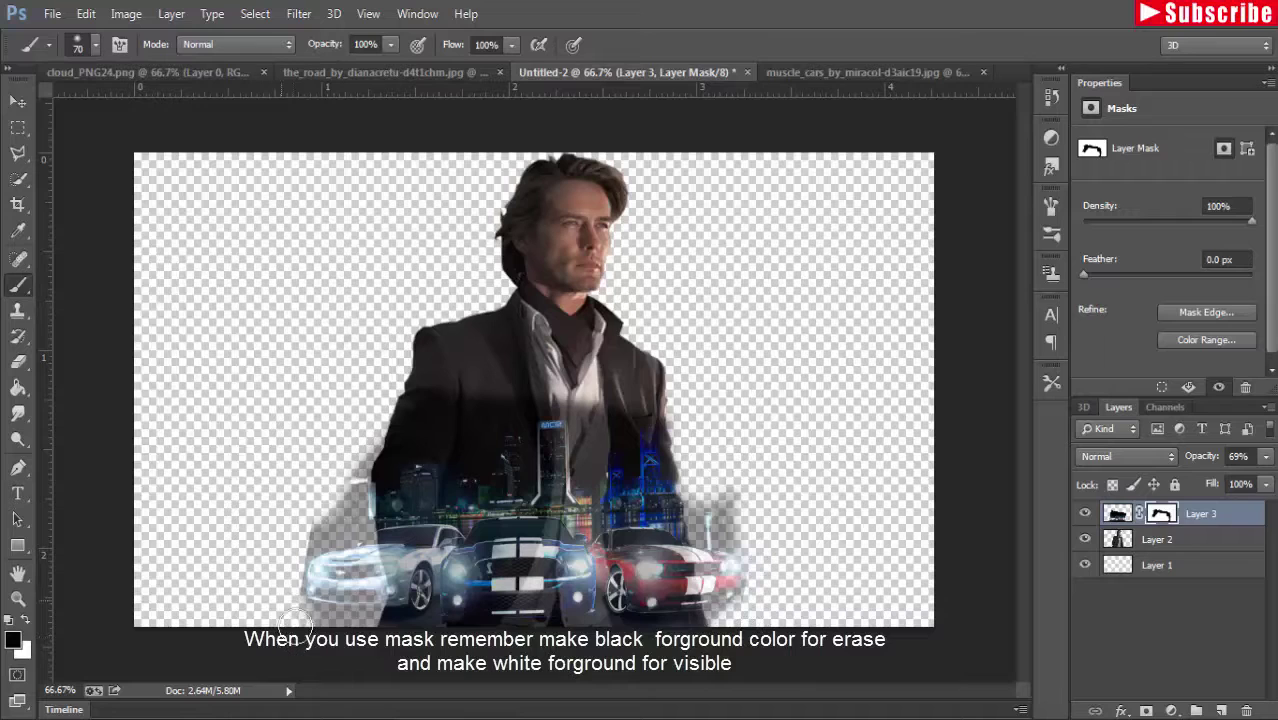
pyautogui.moveTo(287, 558)
pyautogui.mouseDown()
pyautogui.moveTo(362, 434)
pyautogui.moveTo(345, 497)
pyautogui.moveTo(355, 521)
pyautogui.moveTo(312, 538)
pyautogui.mouseUp()
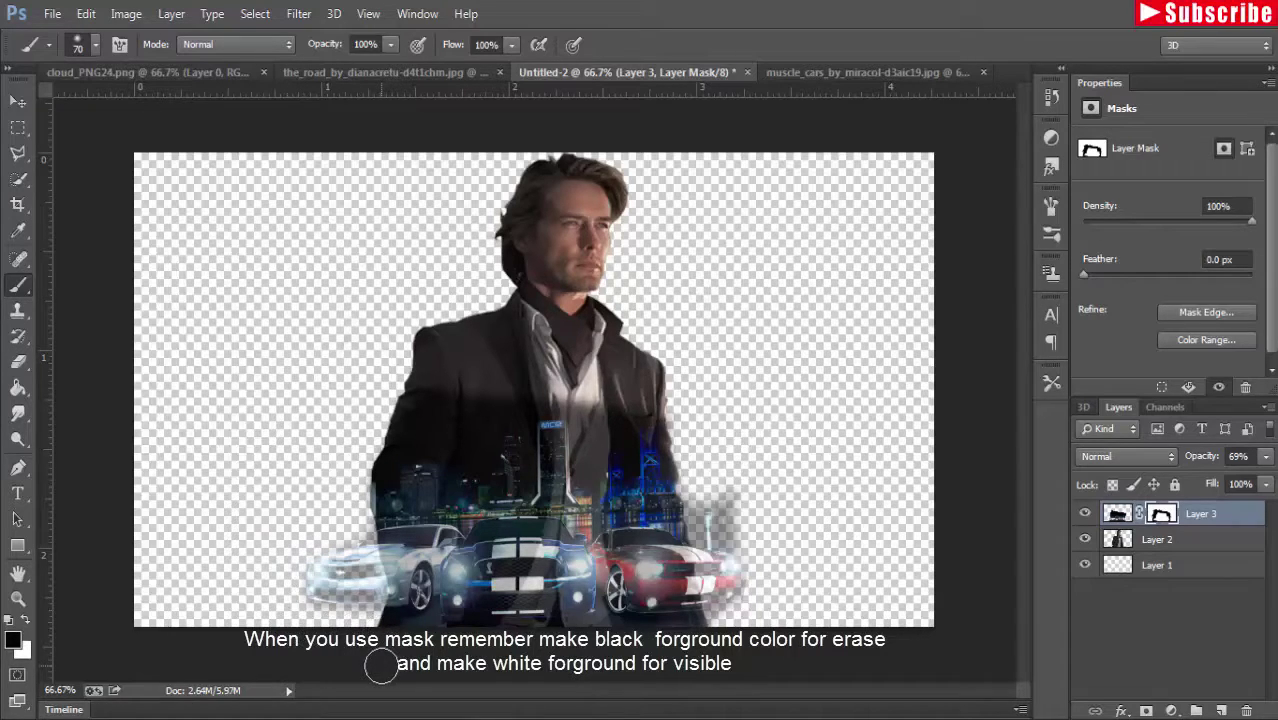
# Step: Reduce the brush to 35 px and mask the dark sky above the skyline to reveal the man's sleeve, coat and vest
pyautogui.scroll(5, 799, 370)
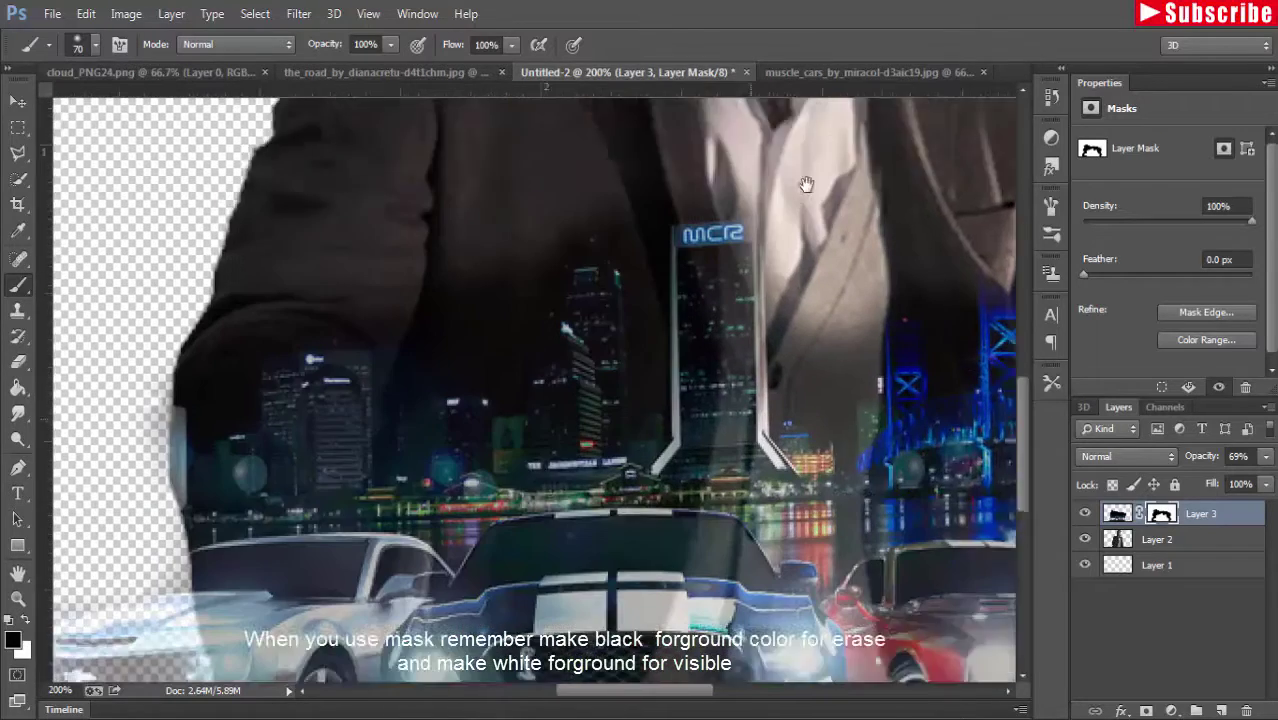
pyautogui.press('[')
pyautogui.press('[')
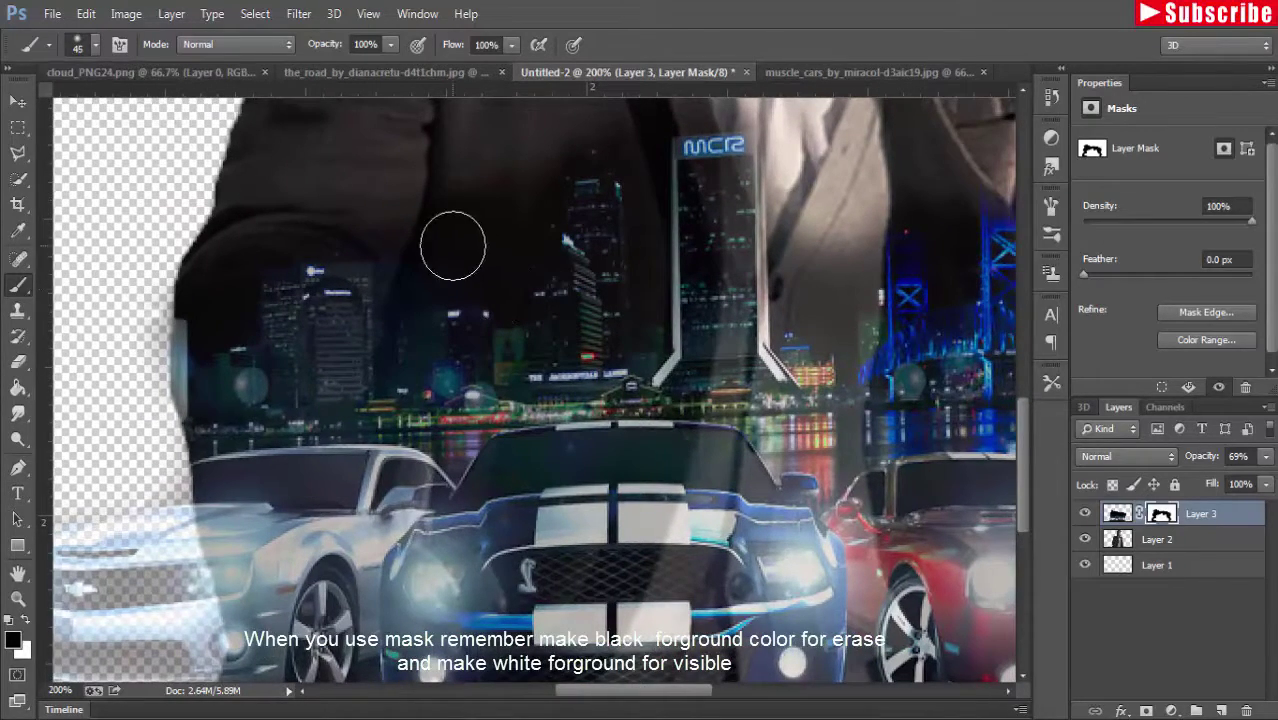
pyautogui.press('[')
pyautogui.moveTo(217, 296)
pyautogui.mouseDown()
pyautogui.moveTo(200, 288)
pyautogui.moveTo(223, 320)
pyautogui.moveTo(210, 335)
pyautogui.mouseUp()
pyautogui.moveTo(299, 221)
pyautogui.mouseDown()
pyautogui.moveTo(392, 223)
pyautogui.moveTo(362, 225)
pyautogui.moveTo(410, 252)
pyautogui.moveTo(399, 280)
pyautogui.moveTo(481, 217)
pyautogui.moveTo(480, 261)
pyautogui.moveTo(452, 271)
pyautogui.moveTo(492, 269)
pyautogui.moveTo(488, 177)
pyautogui.moveTo(498, 233)
pyautogui.moveTo(519, 146)
pyautogui.moveTo(491, 196)
pyautogui.moveTo(490, 236)
pyautogui.moveTo(521, 162)
pyautogui.moveTo(519, 189)
pyautogui.moveTo(577, 123)
pyautogui.moveTo(631, 122)
pyautogui.moveTo(637, 141)
pyautogui.moveTo(437, 288)
pyautogui.moveTo(445, 274)
pyautogui.moveTo(627, 389)
pyautogui.moveTo(635, 409)
pyautogui.moveTo(643, 376)
pyautogui.moveTo(701, 318)
pyautogui.moveTo(685, 331)
pyautogui.moveTo(737, 333)
pyautogui.moveTo(742, 346)
pyautogui.moveTo(866, 309)
pyautogui.moveTo(890, 383)
pyautogui.moveTo(877, 397)
pyautogui.moveTo(858, 341)
pyautogui.moveTo(868, 395)
pyautogui.moveTo(852, 316)
pyautogui.moveTo(776, 316)
pyautogui.moveTo(748, 340)
pyautogui.mouseUp()
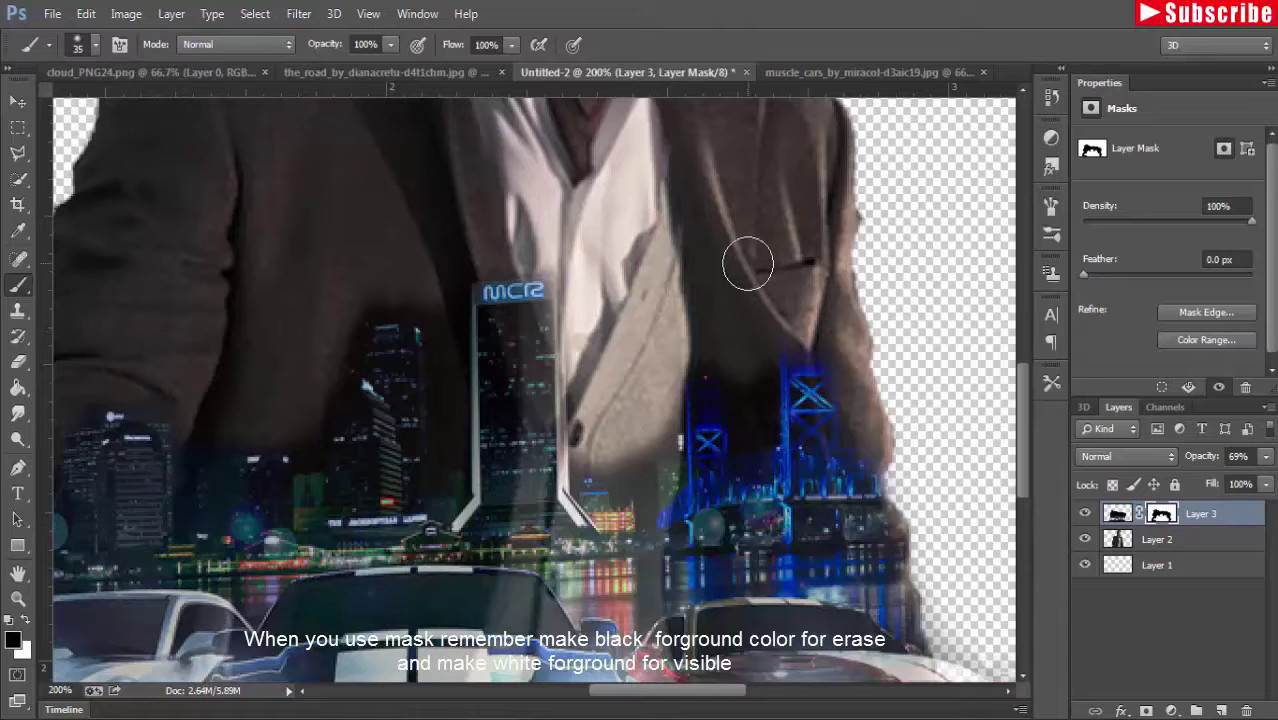
# Step: Reduce the brush to 15 px and mask the gaps between the towers and the blue bridge so the clothing shows through
pyautogui.press('[')
pyautogui.press('[')
pyautogui.press('[')
pyautogui.press('[')
pyautogui.press('[')
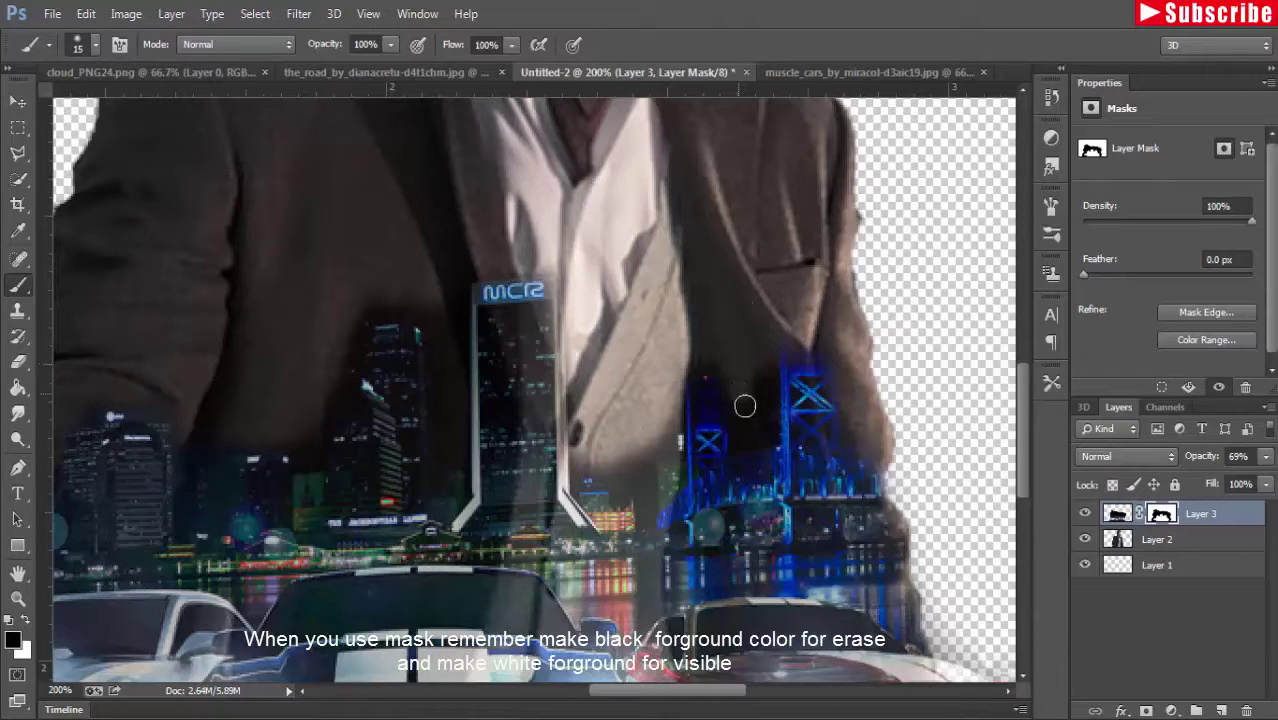
pyautogui.moveTo(759, 359)
pyautogui.mouseDown()
pyautogui.moveTo(764, 394)
pyautogui.moveTo(745, 445)
pyautogui.mouseUp()
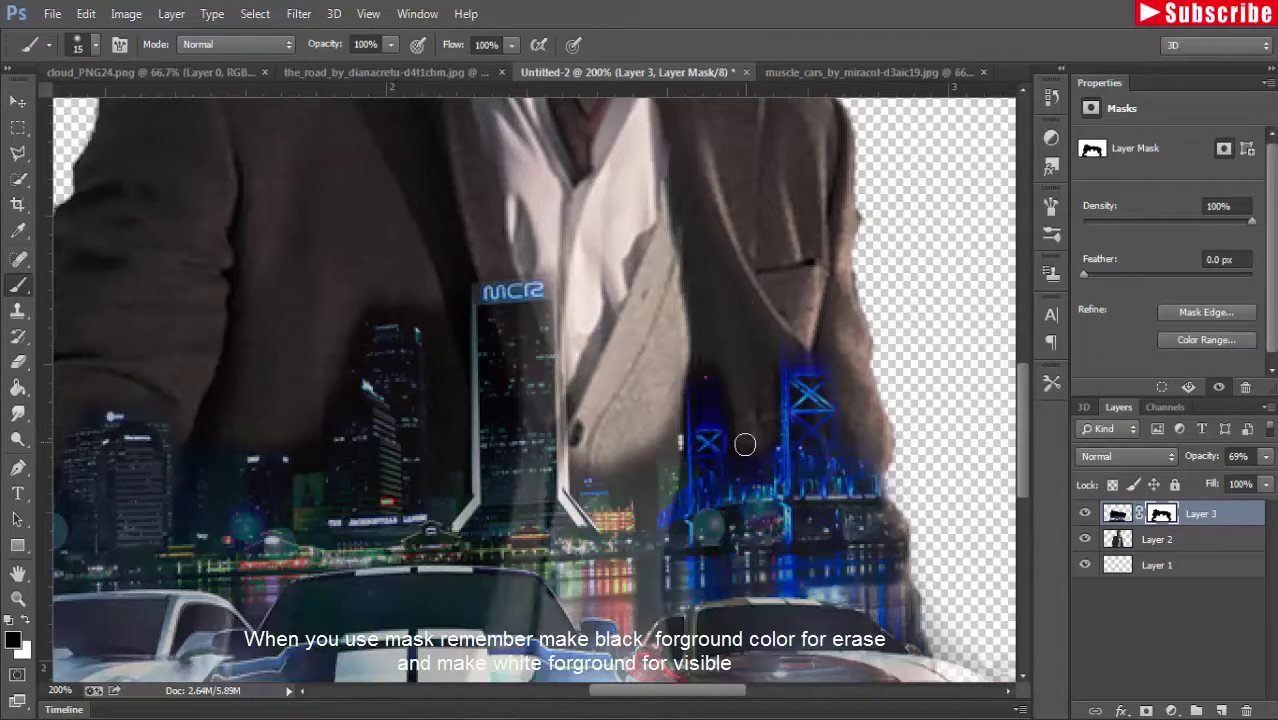
pyautogui.moveTo(632, 333)
pyautogui.mouseDown()
pyautogui.moveTo(626, 429)
pyautogui.moveTo(581, 466)
pyautogui.moveTo(621, 471)
pyautogui.moveTo(624, 491)
pyautogui.moveTo(666, 417)
pyautogui.moveTo(642, 503)
pyautogui.mouseUp()
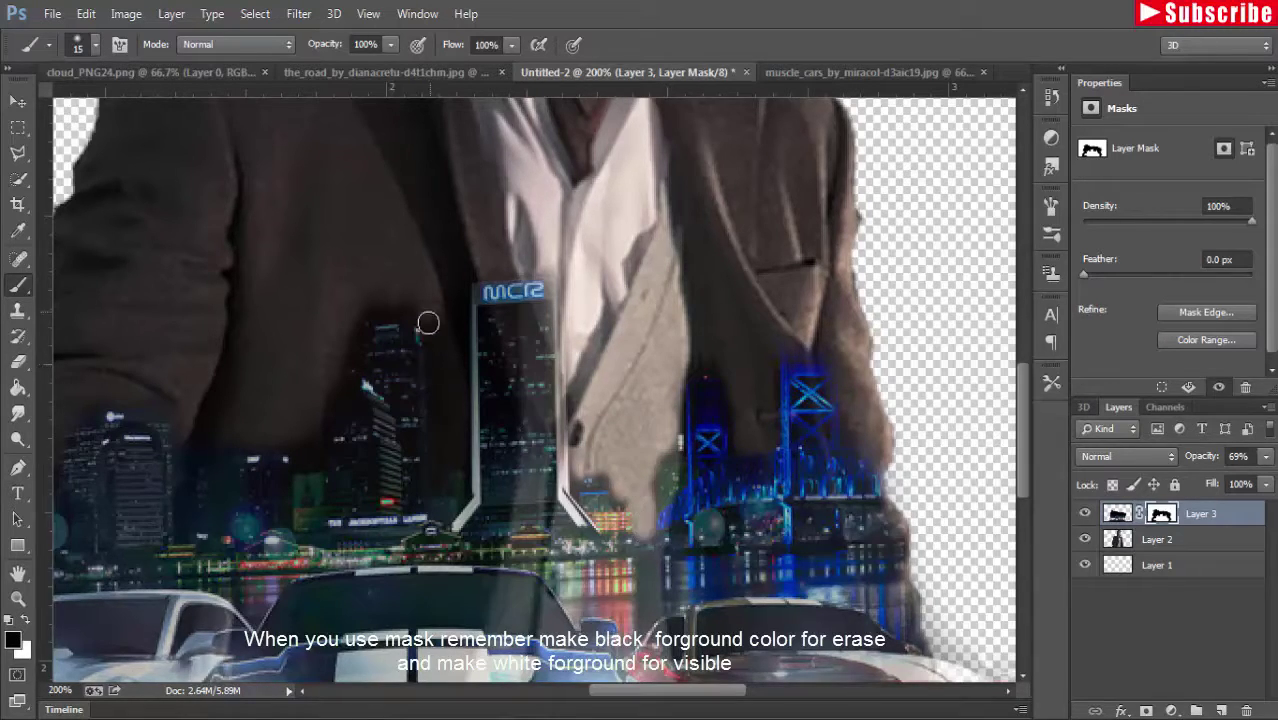
pyautogui.moveTo(427, 322)
pyautogui.mouseDown()
pyautogui.moveTo(452, 364)
pyautogui.moveTo(439, 448)
pyautogui.moveTo(440, 398)
pyautogui.mouseUp()
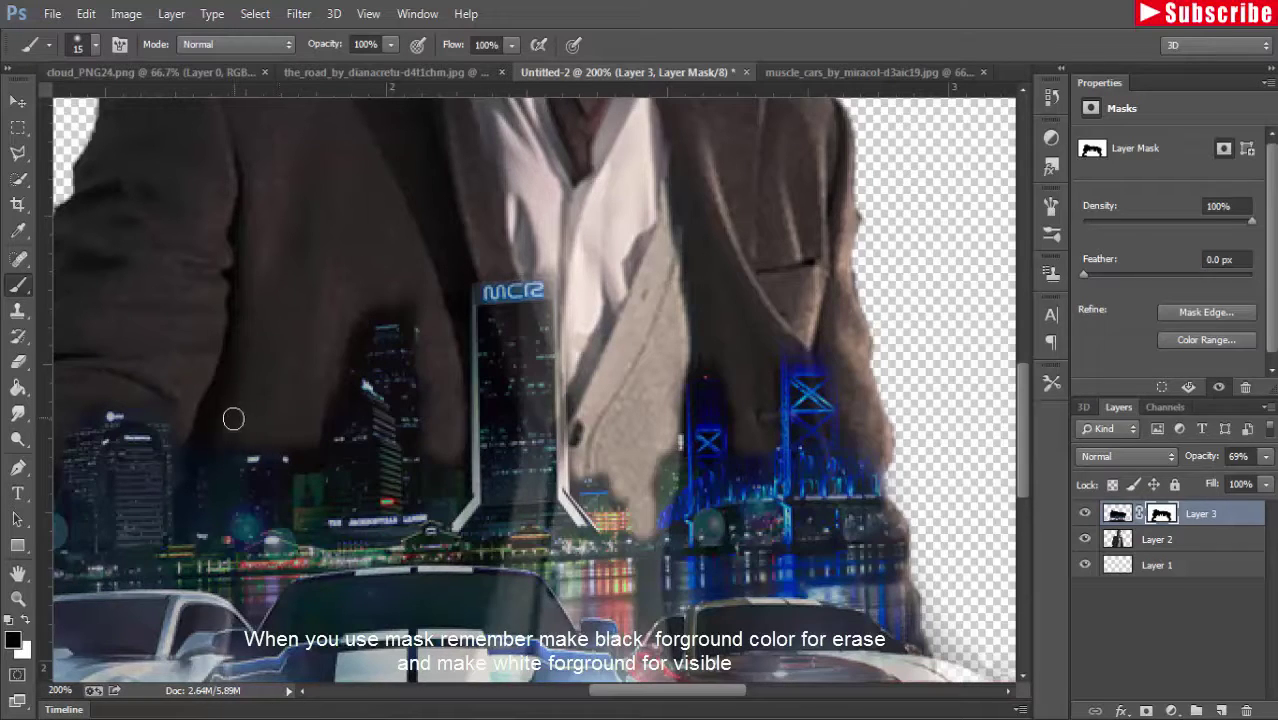
# Step: Raise the opacity of the masked cars layer to 100%
pyautogui.hotkey('ctrl', '-')
pyautogui.hotkey('ctrl', '-')
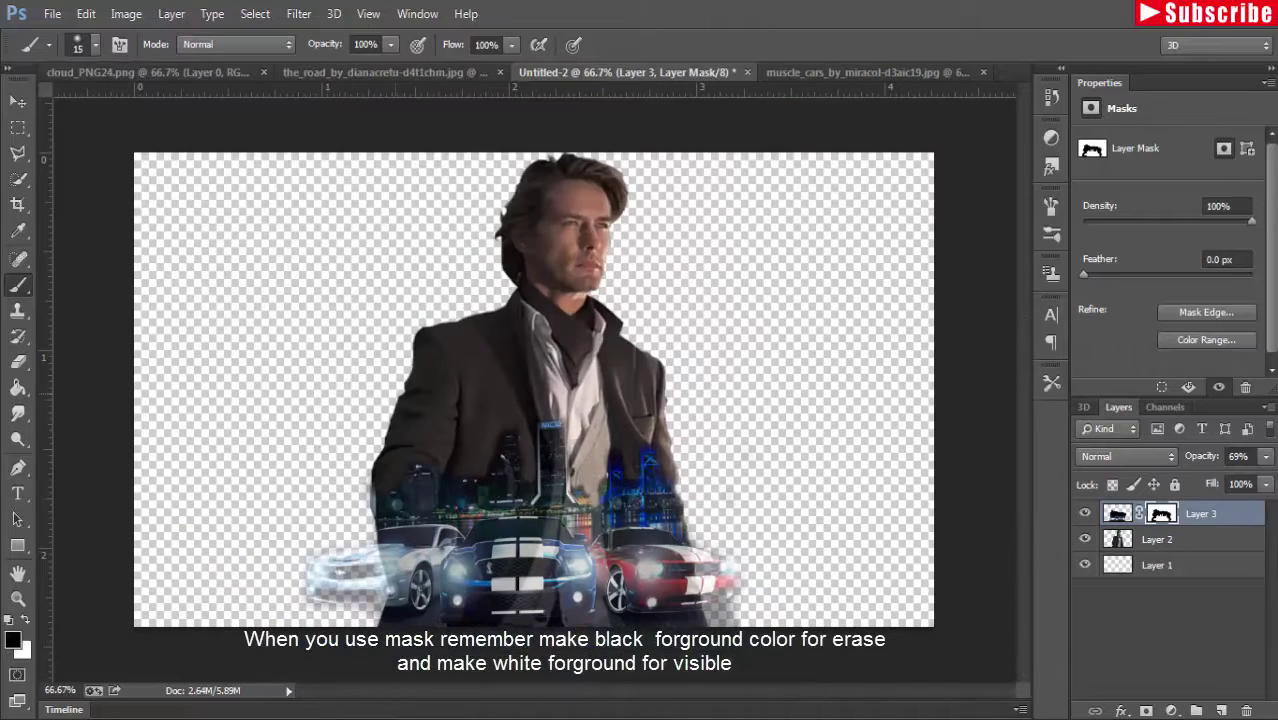
pyautogui.click(1118, 514)
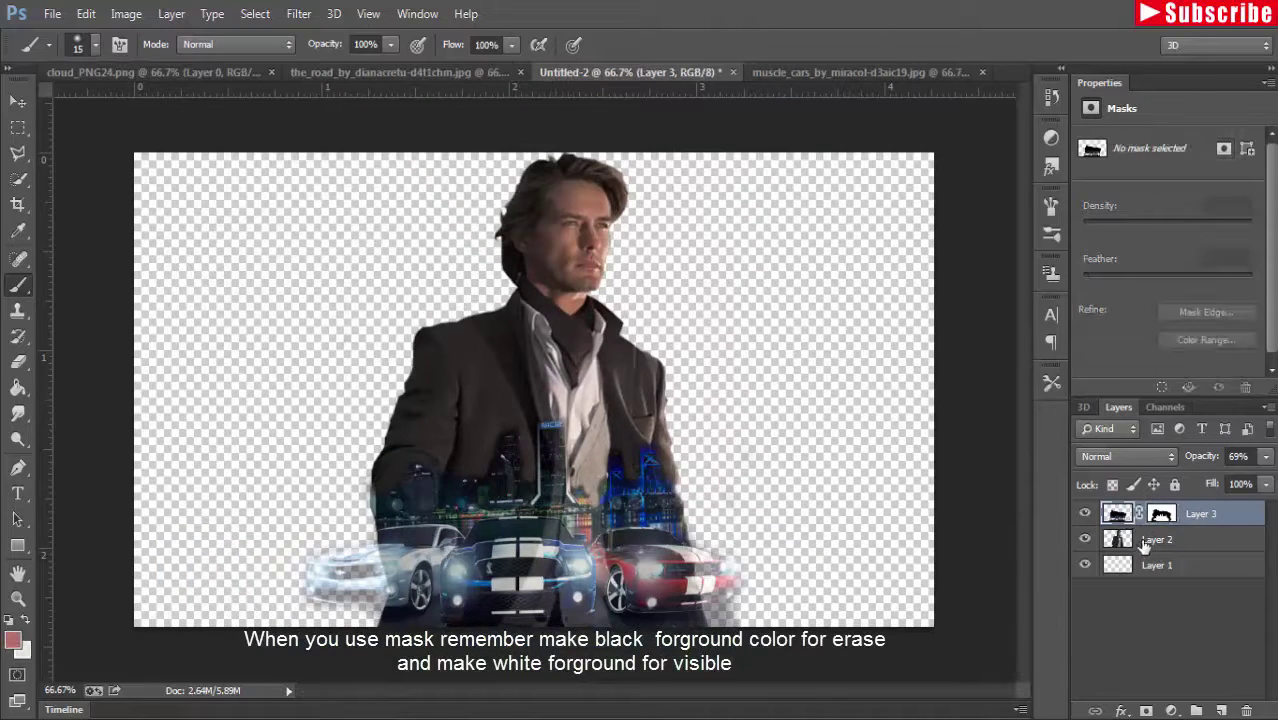
pyautogui.click(1145, 540)
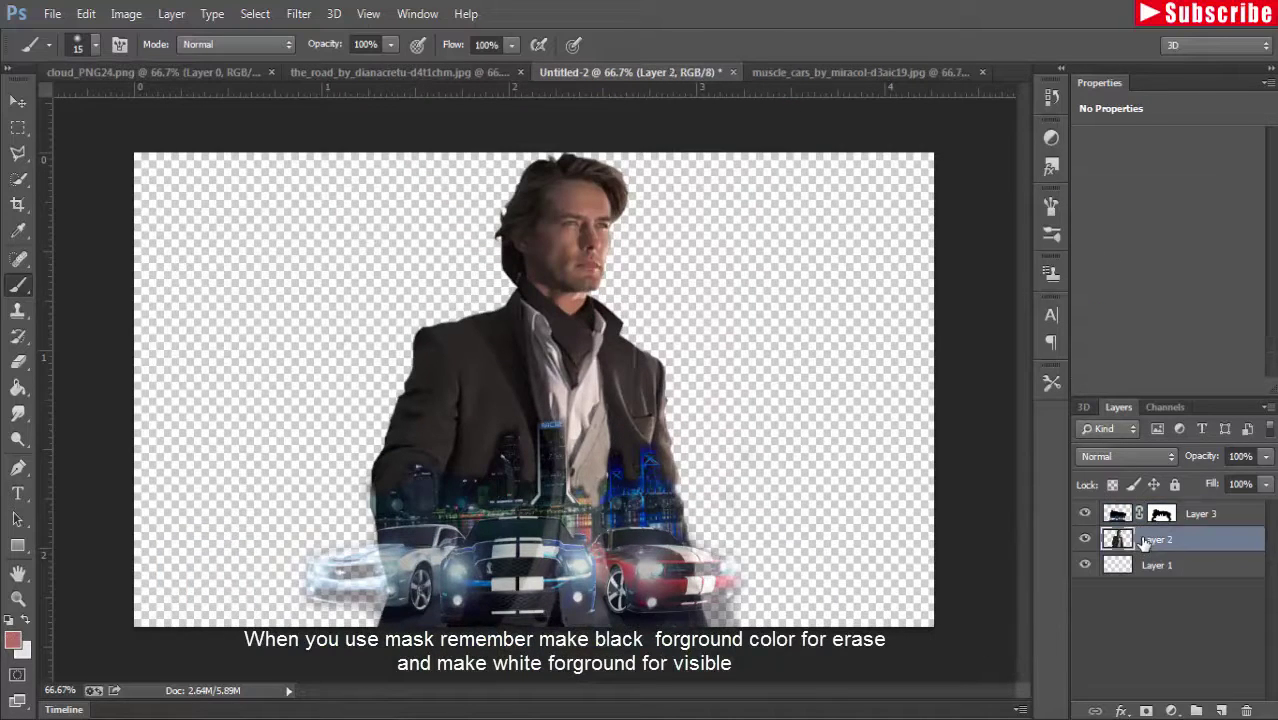
pyautogui.click(1204, 516)
pyautogui.click(1265, 456)
pyautogui.moveTo(1262, 480)
pyautogui.mouseDown()
pyautogui.moveTo(1241, 484)
pyautogui.moveTo(1270, 482)
pyautogui.mouseUp()
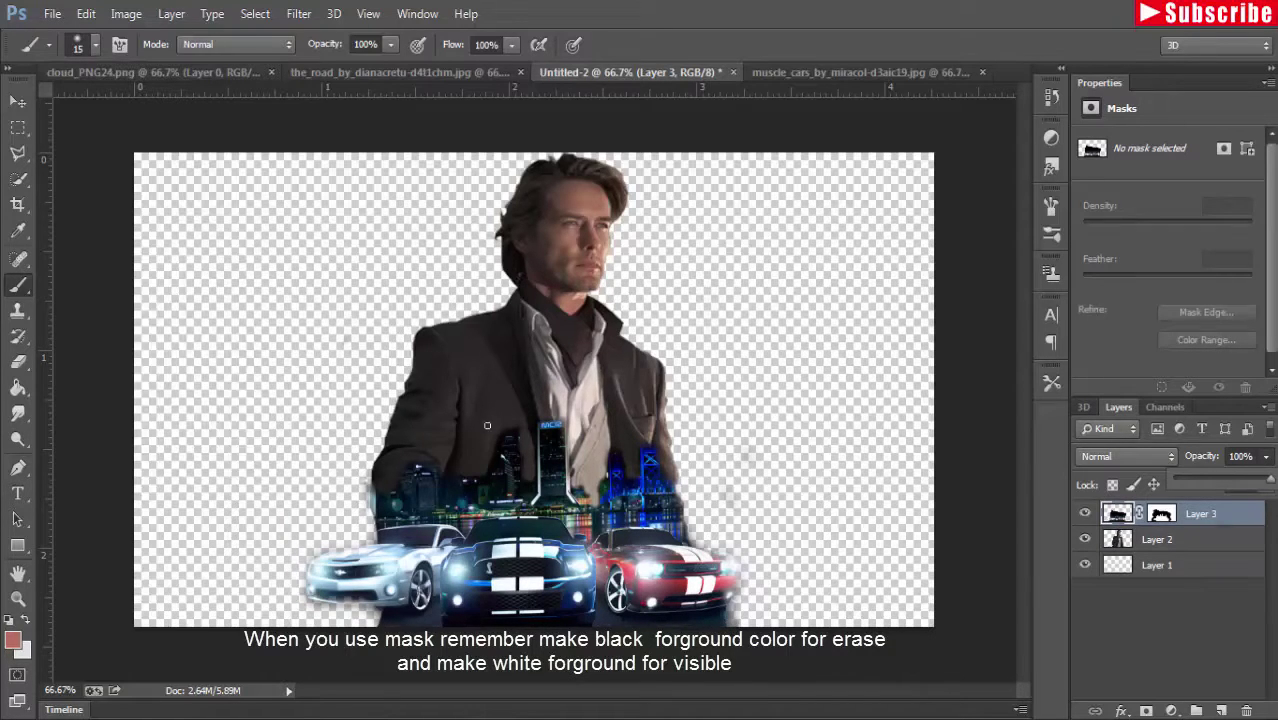
# Step: Copy the road photo into the Untitled-2 composition as a layer over the man's torso and put away its source window
pyautogui.click(385, 73)
pyautogui.moveTo(385, 73); pyautogui.dragTo(847, 136)
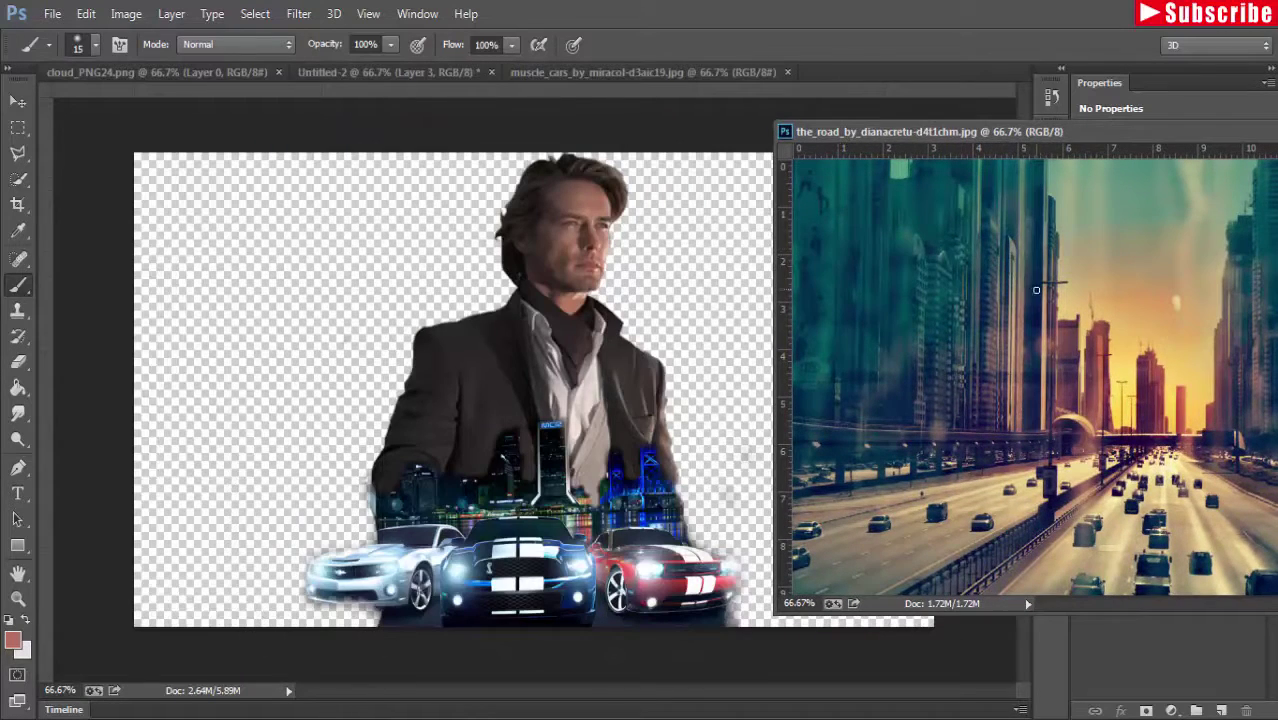
pyautogui.press('v')
pyautogui.moveTo(678, 471); pyautogui.dragTo(380, 435)
pyautogui.moveTo(317, 403); pyautogui.dragTo(426, 417)
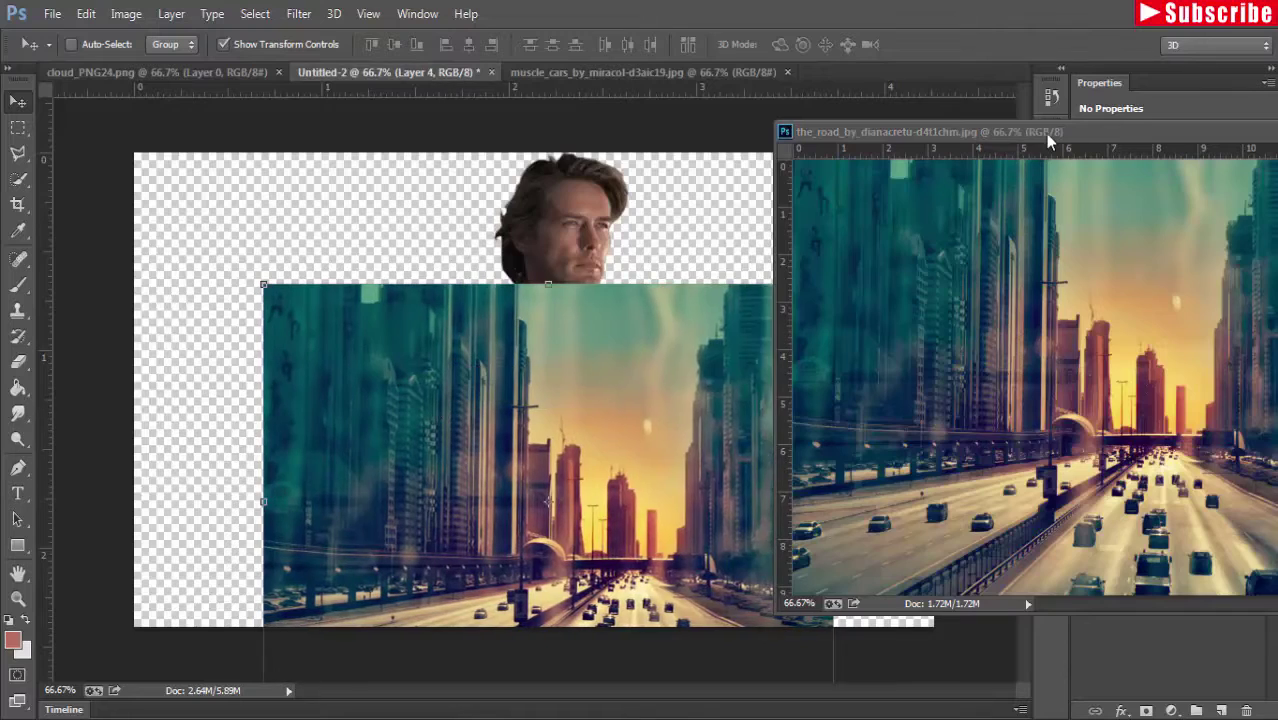
pyautogui.moveTo(1052, 136); pyautogui.dragTo(808, 152)
pyautogui.click(1047, 147)
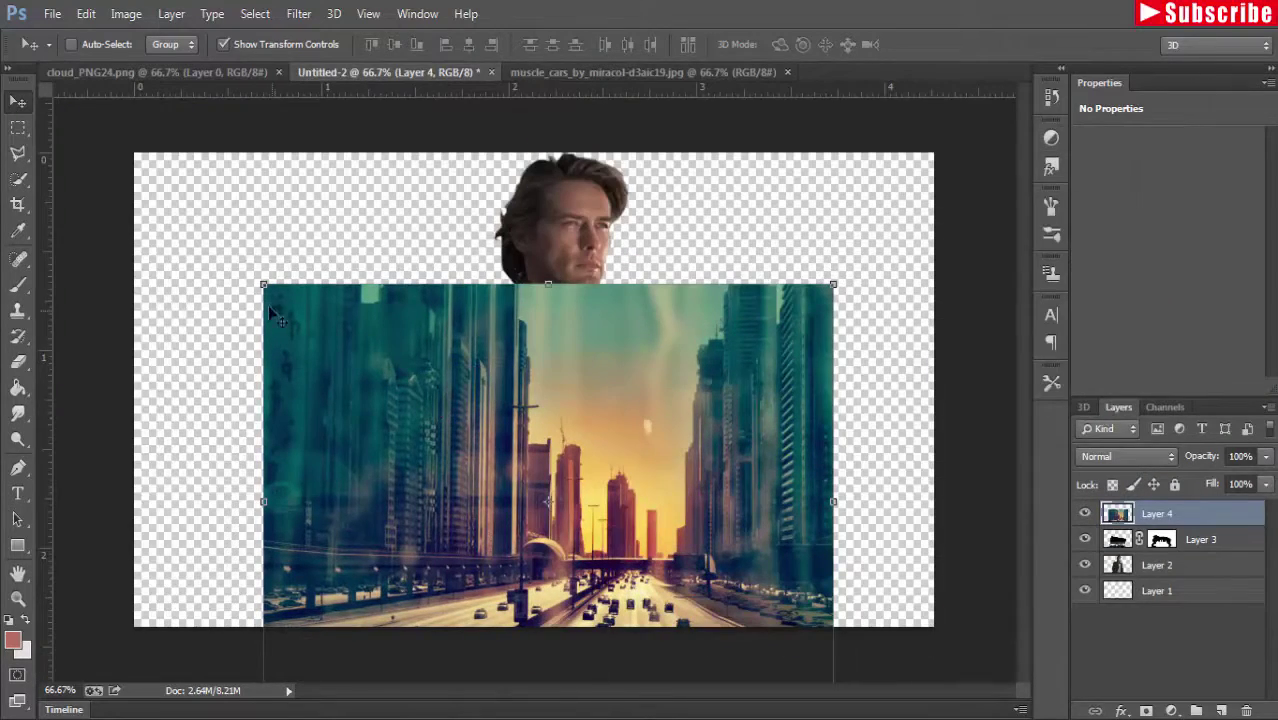
# Step: Lower the road photo layer's opacity to 63% and transform it to 52.63% width and 83.66% height over the man's torso
pyautogui.hotkey('ctrl', 't')
pyautogui.moveTo(263, 284); pyautogui.dragTo(378, 342)
pyautogui.moveTo(585, 395); pyautogui.dragTo(552, 350)
pyautogui.click(1265, 457)
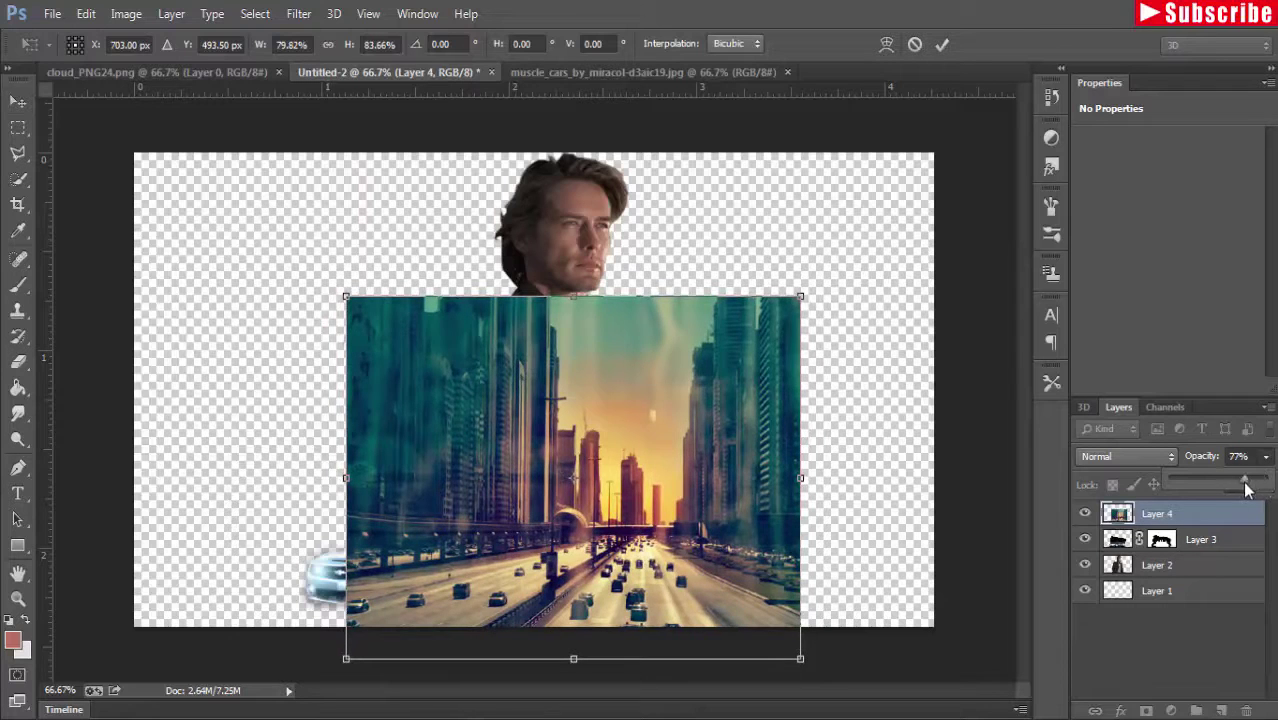
pyautogui.moveTo(1246, 487); pyautogui.dragTo(1231, 489)
pyautogui.moveTo(808, 491); pyautogui.dragTo(680, 504)
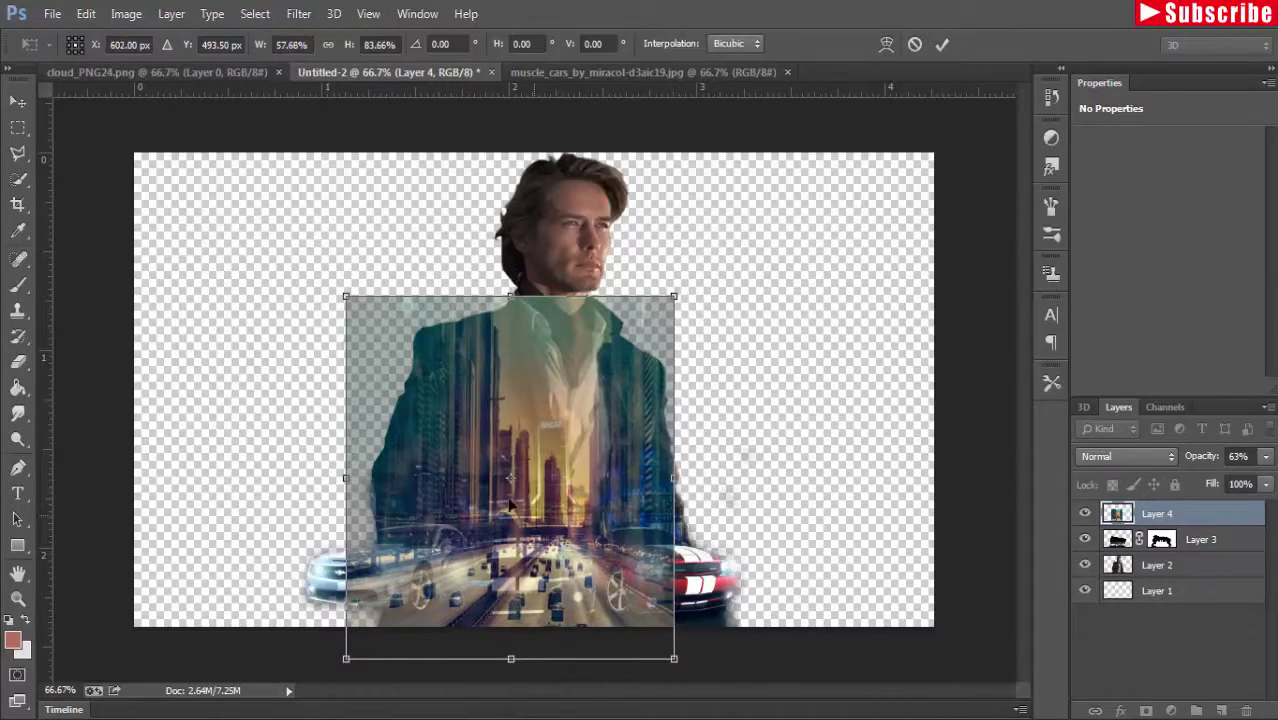
pyautogui.moveTo(346, 480); pyautogui.dragTo(375, 491)
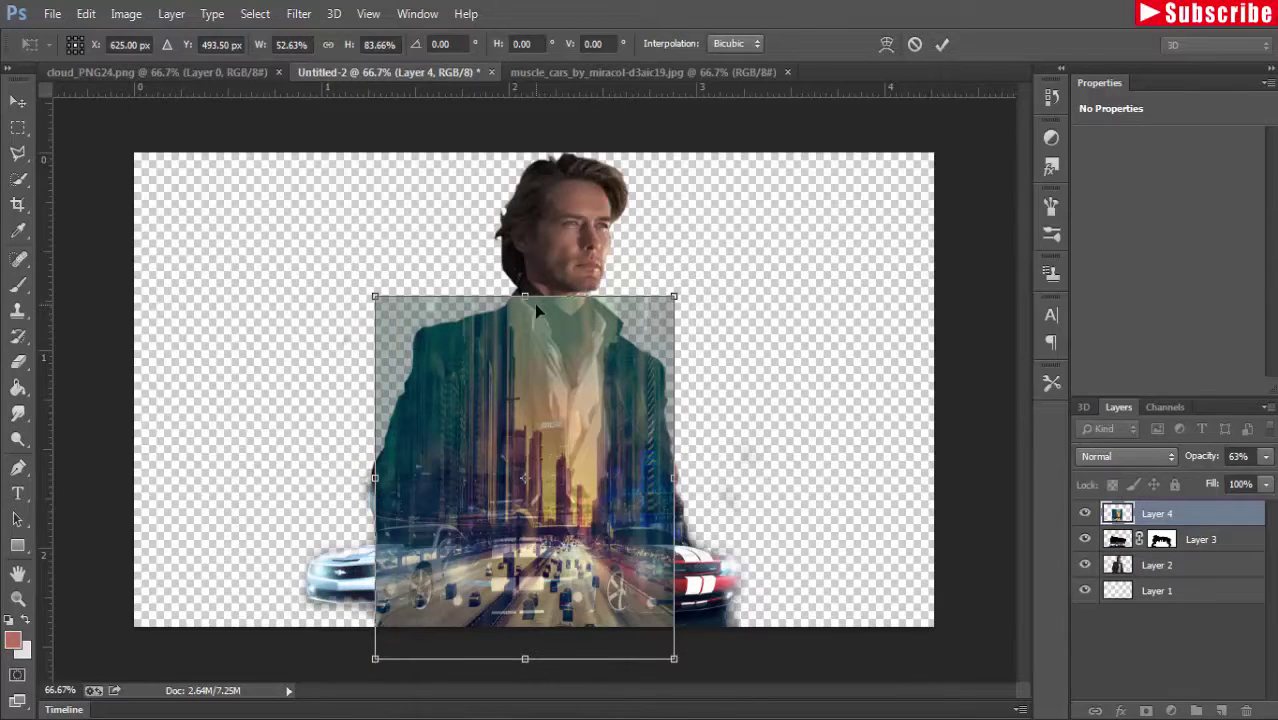
pyautogui.click(17, 104)
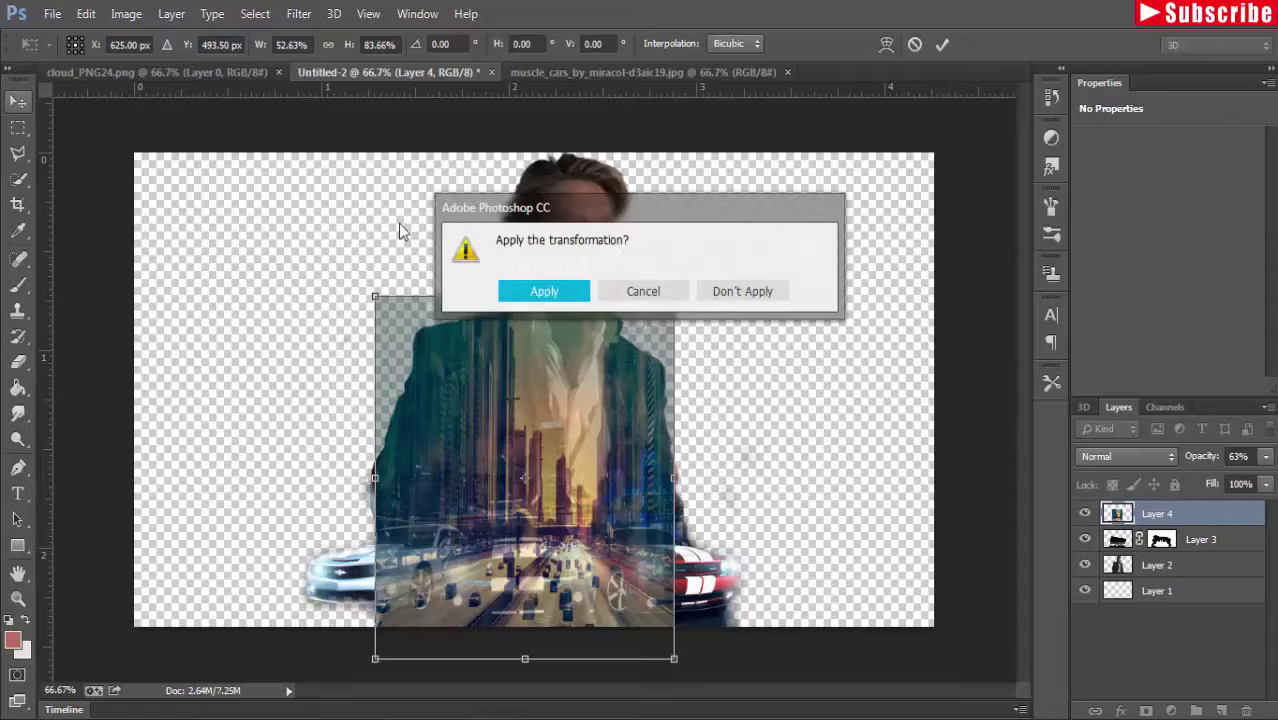
pyautogui.click(543, 293)
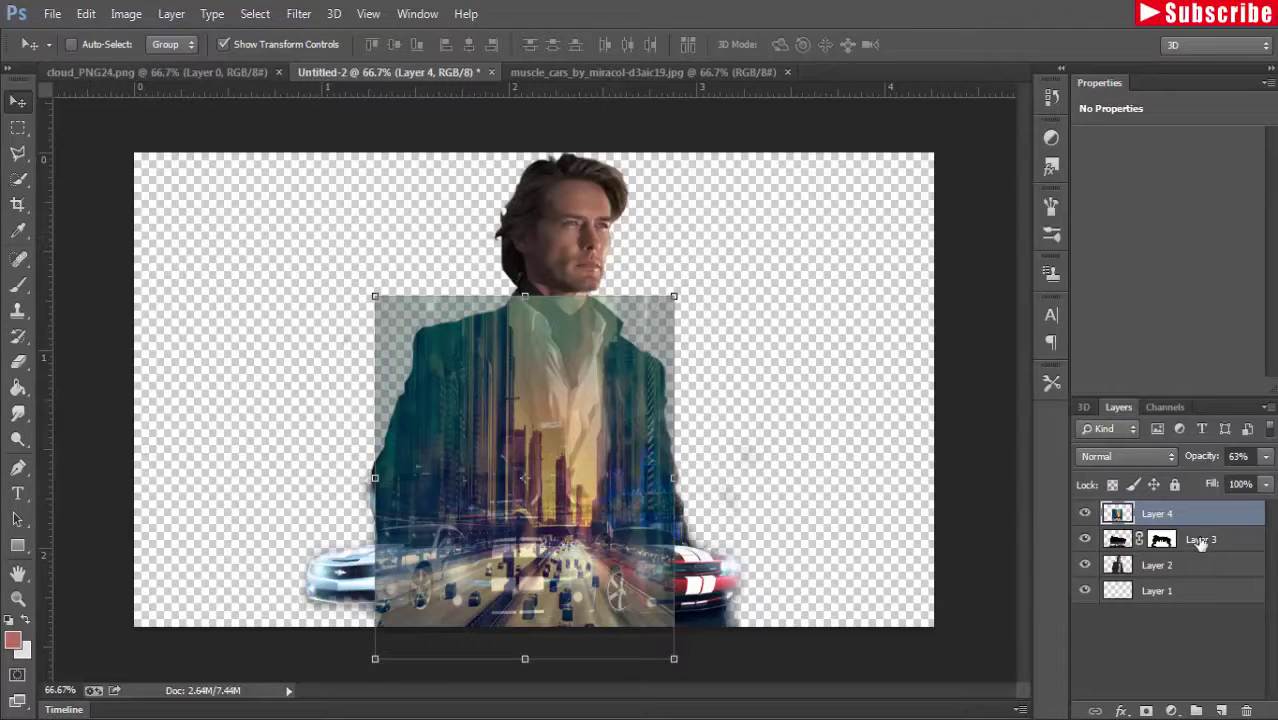
# Step: Add a layer mask to the road photo and, with a 50 px brush, hide the parts outside the man's shoulders and arms
pyautogui.click(1146, 711)
pyautogui.click(18, 285)
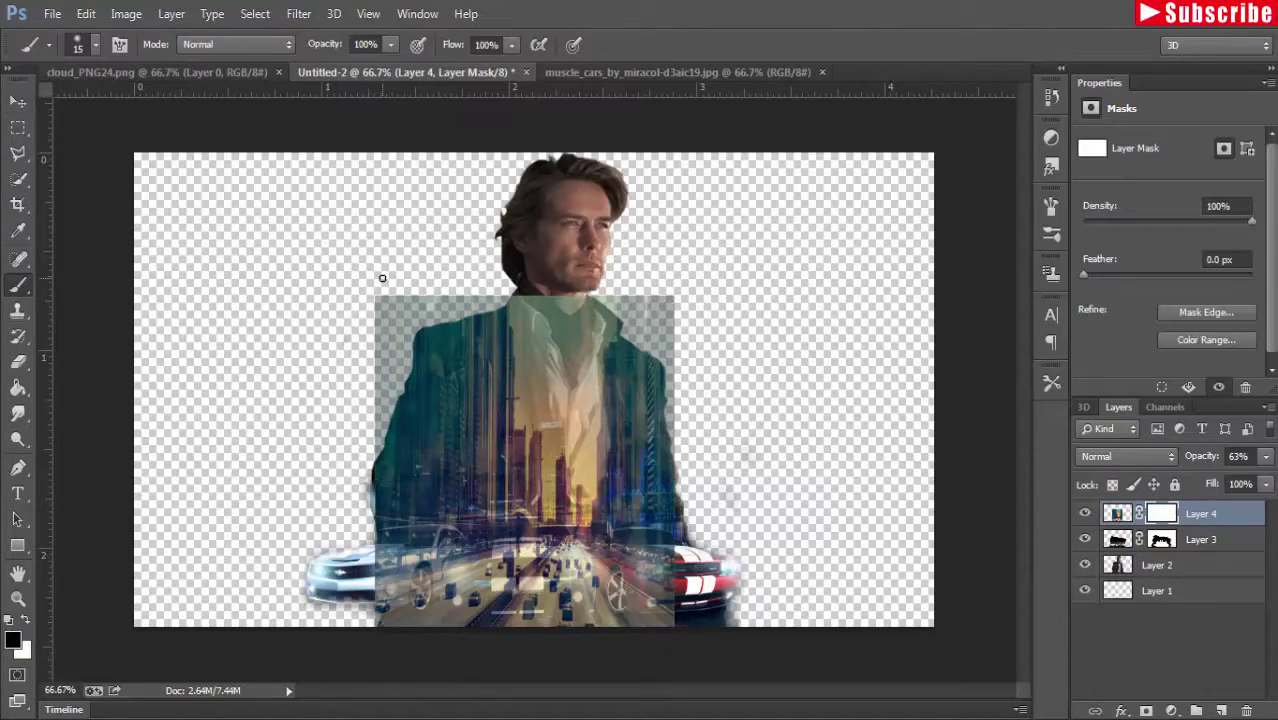
pyautogui.press(']')
pyautogui.moveTo(386, 295)
pyautogui.mouseDown()
pyautogui.moveTo(395, 330)
pyautogui.moveTo(371, 391)
pyautogui.moveTo(375, 432)
pyautogui.moveTo(408, 302)
pyautogui.moveTo(498, 298)
pyautogui.moveTo(491, 288)
pyautogui.moveTo(585, 300)
pyautogui.moveTo(673, 331)
pyautogui.moveTo(659, 346)
pyautogui.moveTo(688, 418)
pyautogui.moveTo(685, 475)
pyautogui.mouseUp()
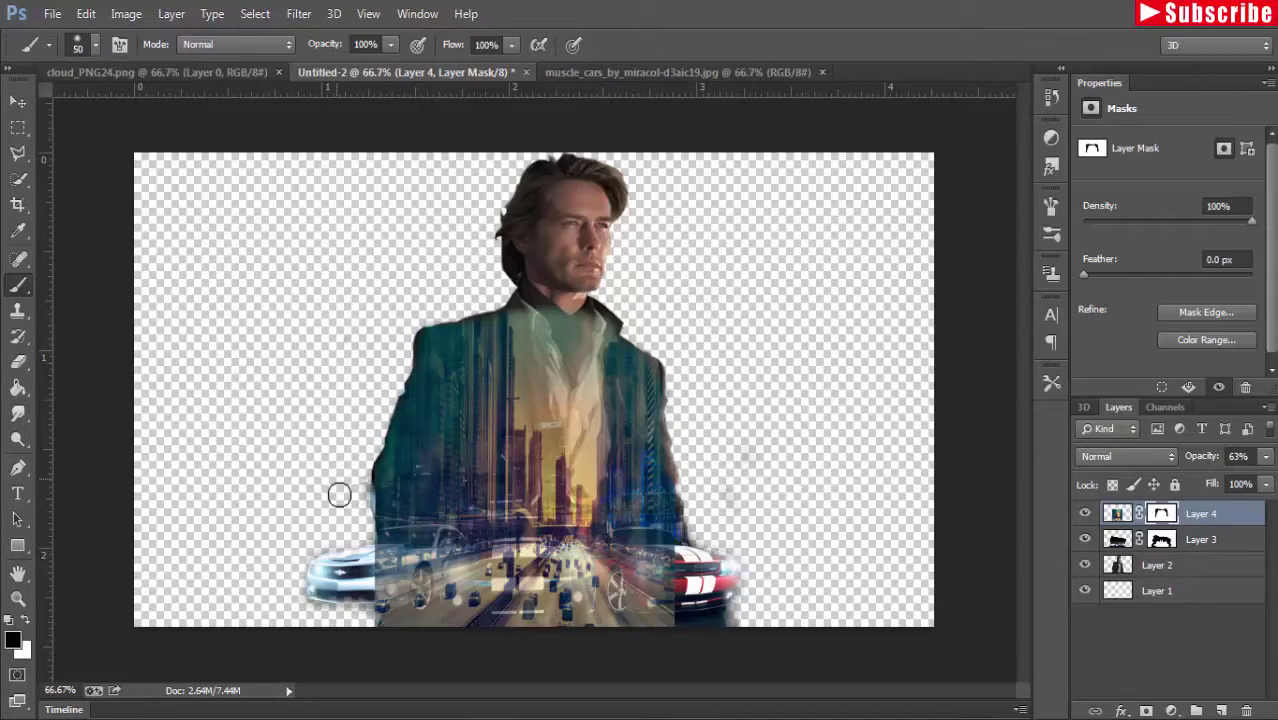
pyautogui.moveTo(339, 495); pyautogui.dragTo(361, 500)
# Step: Move the man's layer to the top of the layer stack and raise the road photo layer's opacity to 100%
pyautogui.click(1160, 541)
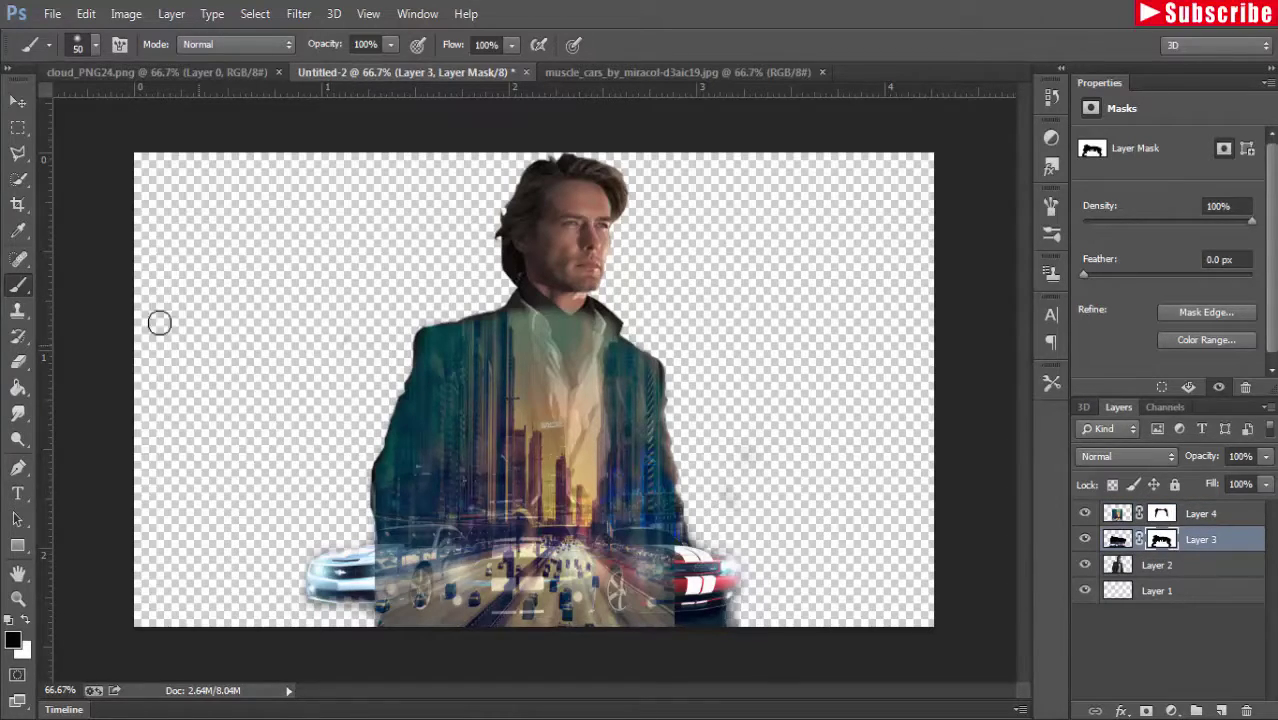
pyautogui.click(1155, 516)
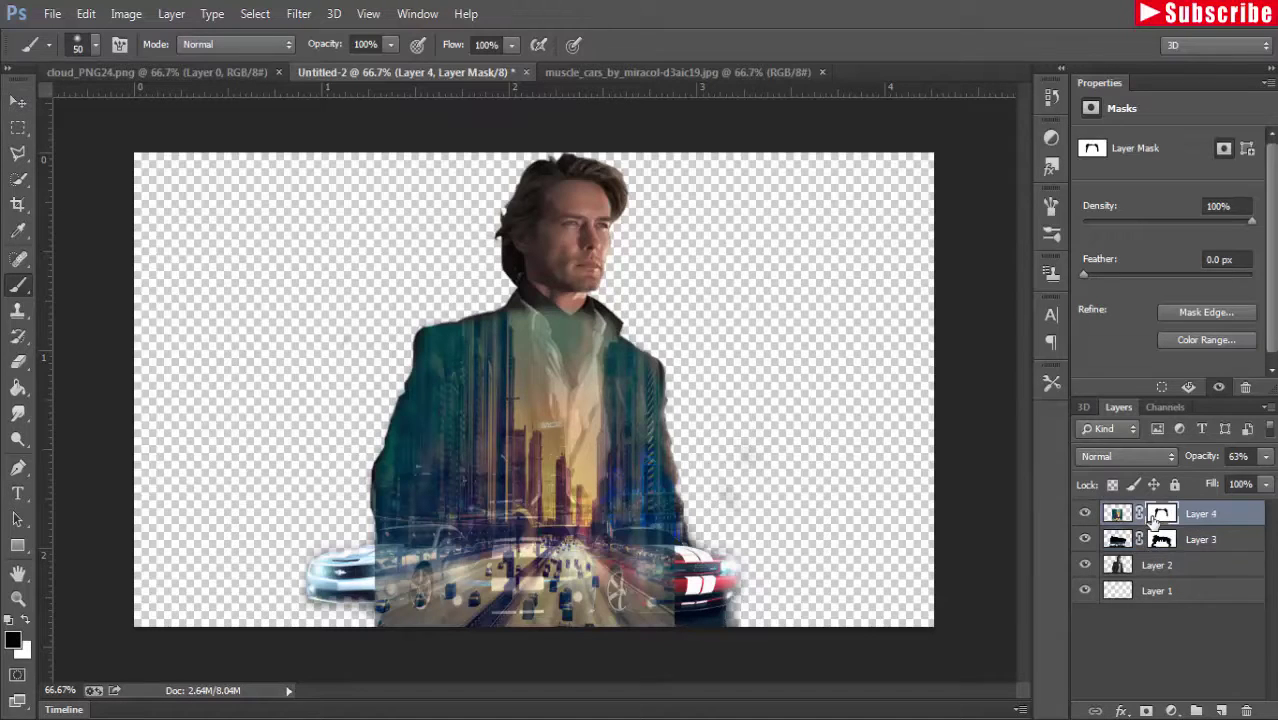
pyautogui.click(1190, 567)
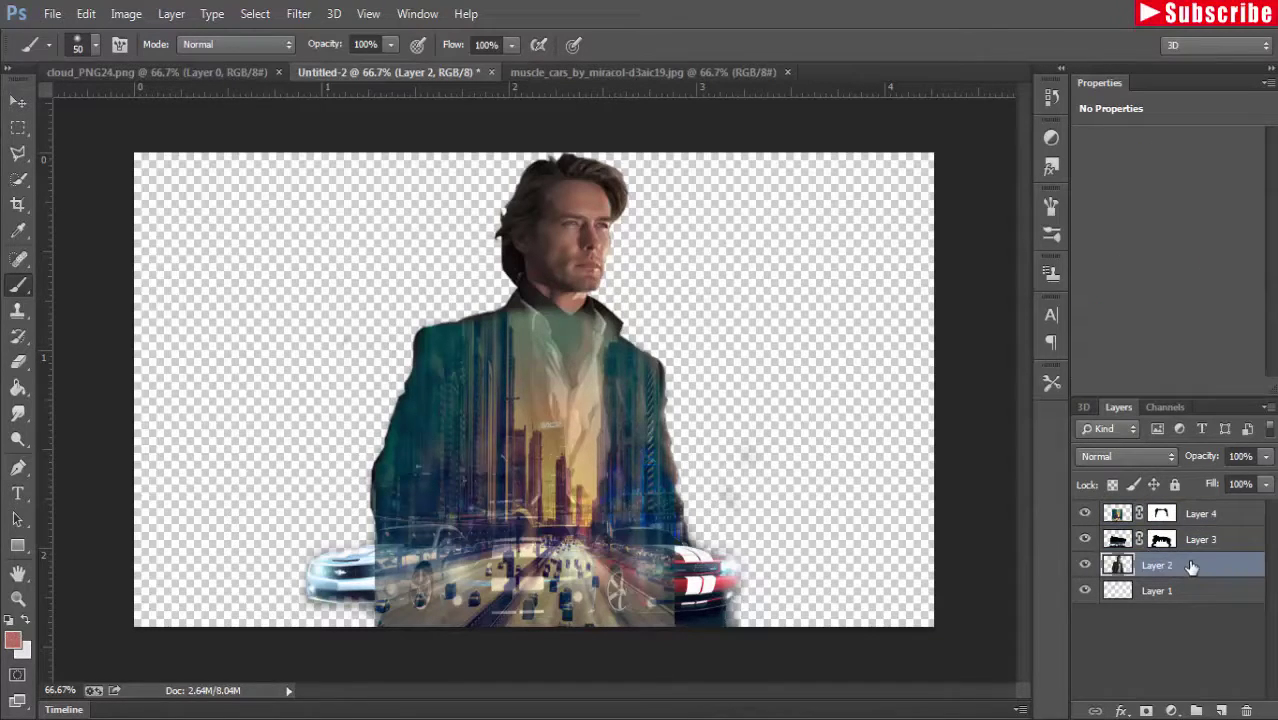
pyautogui.moveTo(1190, 567); pyautogui.dragTo(1201, 512)
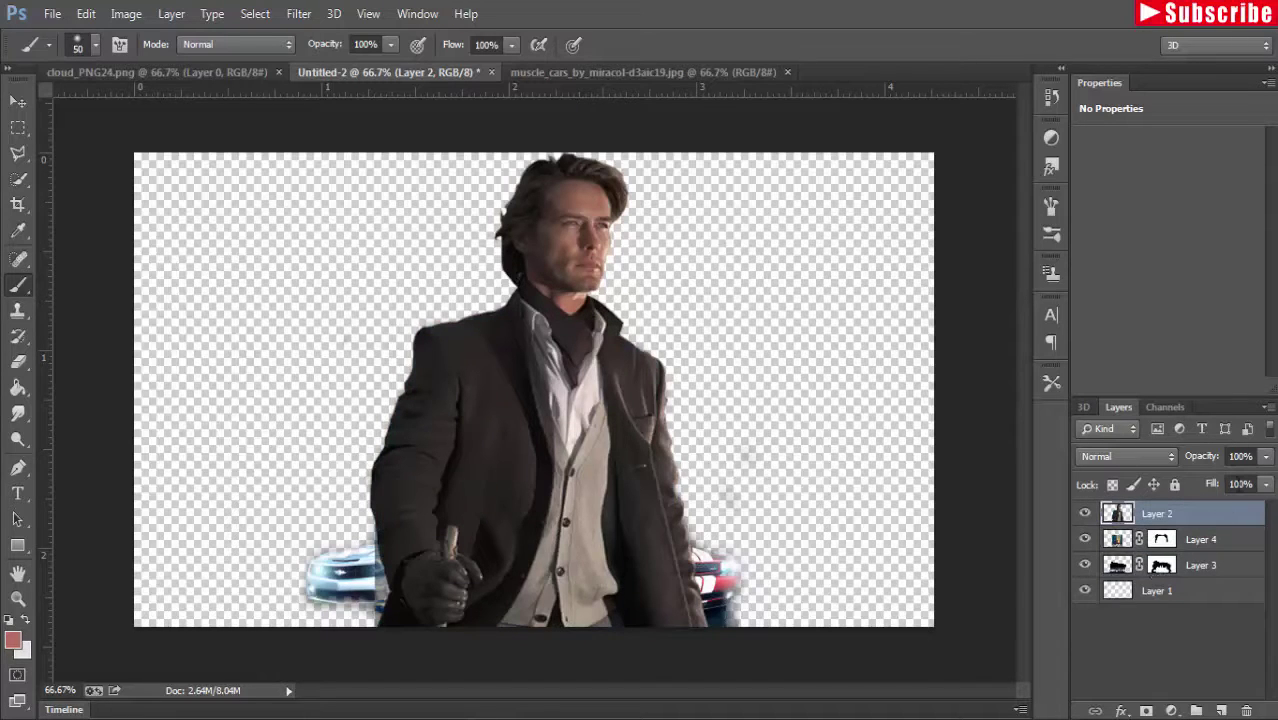
pyautogui.click(1199, 541)
pyautogui.click(1266, 456)
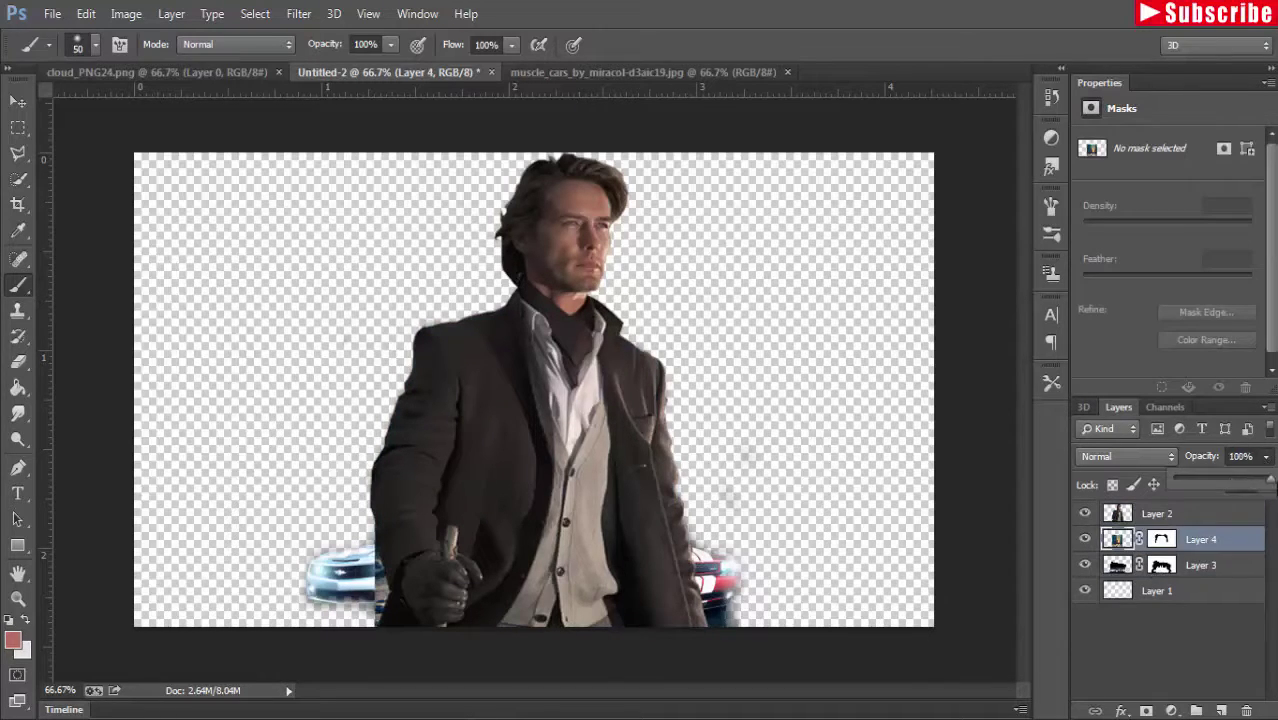
pyautogui.click(358, 552)
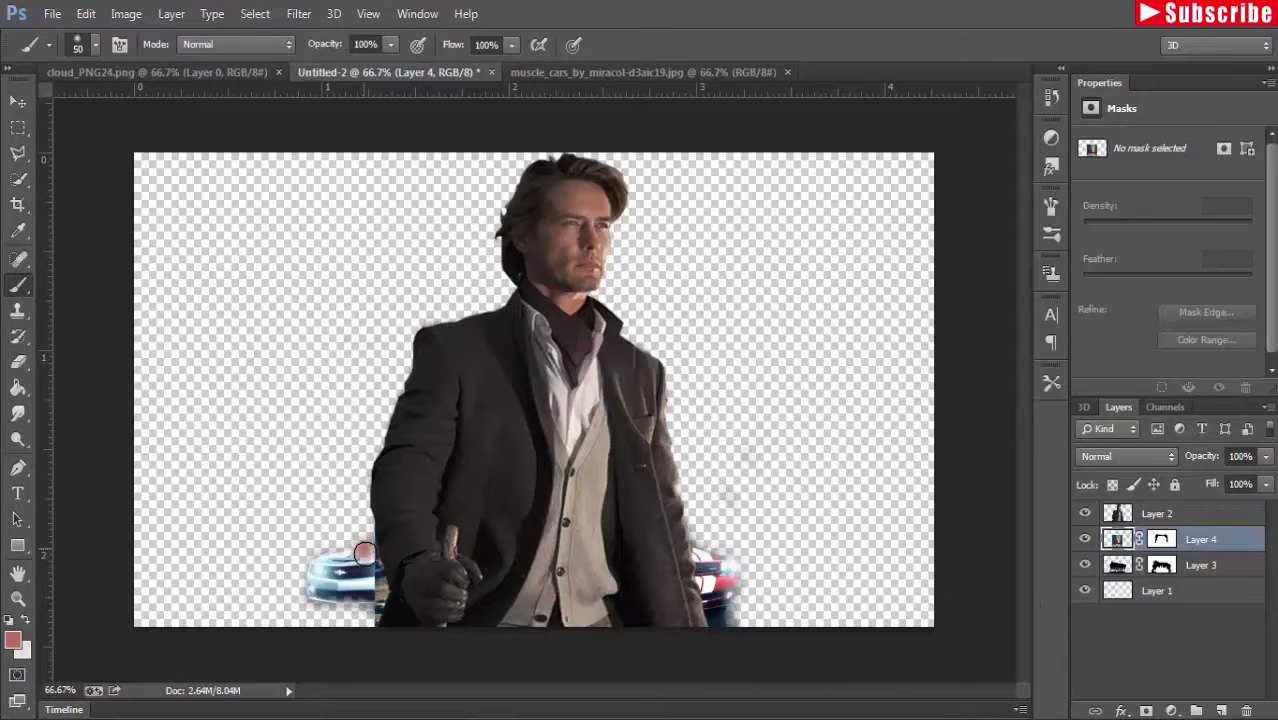
pyautogui.moveTo(360, 552); pyautogui.dragTo(366, 566)
pyautogui.hotkey('ctrl', 'z')
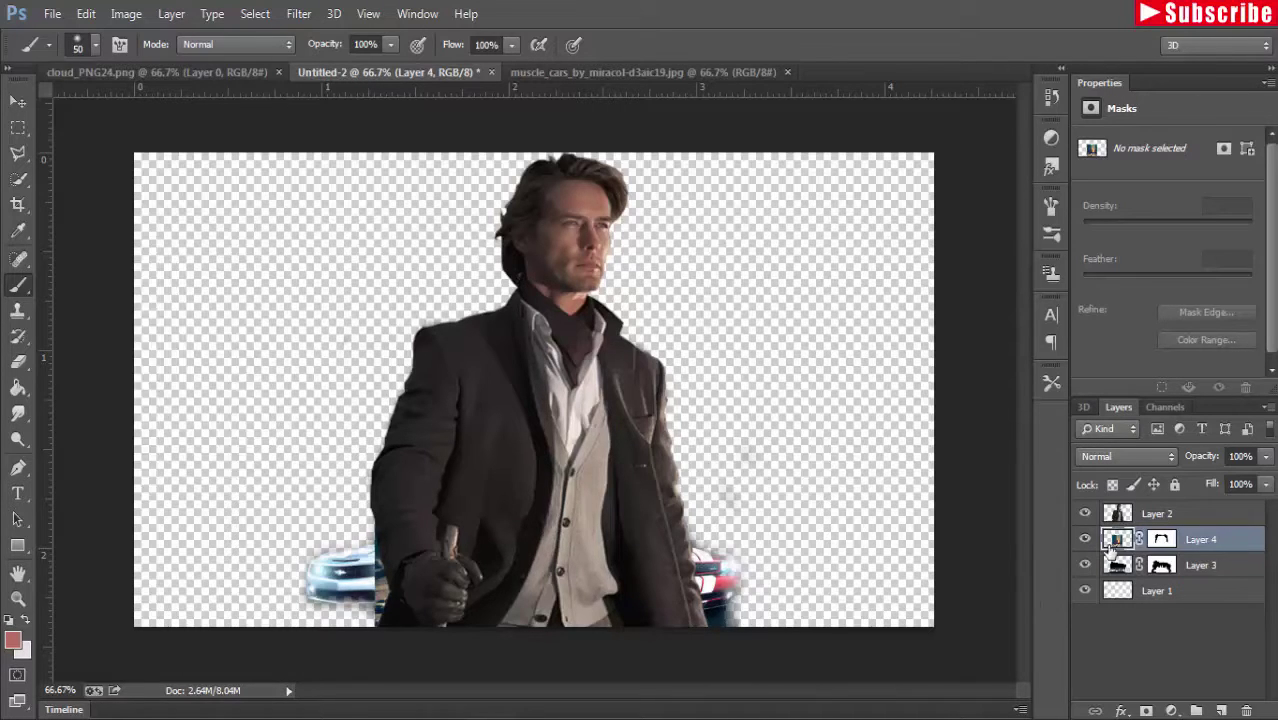
# Step: Mask the leftover edge of the road photo over the white car and place the road photo layer below the cars layer
pyautogui.click(1161, 541)
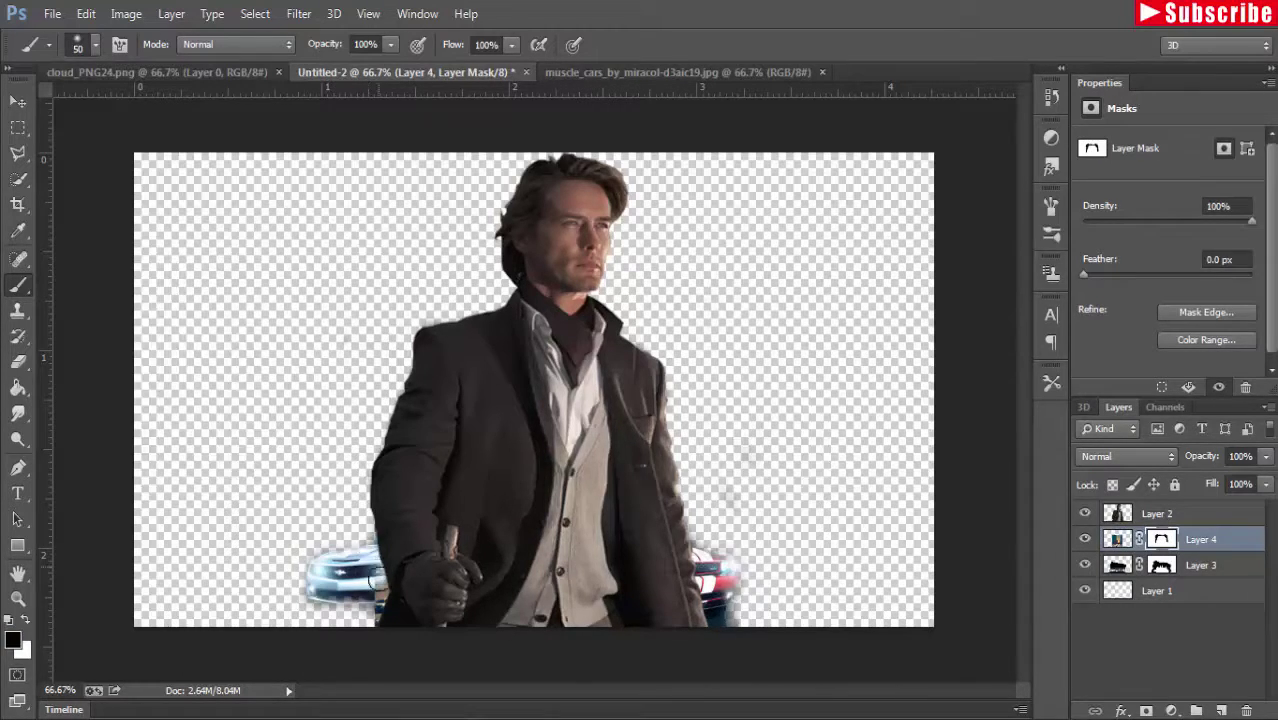
pyautogui.moveTo(375, 579)
pyautogui.mouseDown()
pyautogui.moveTo(369, 619)
pyautogui.moveTo(375, 585)
pyautogui.mouseUp()
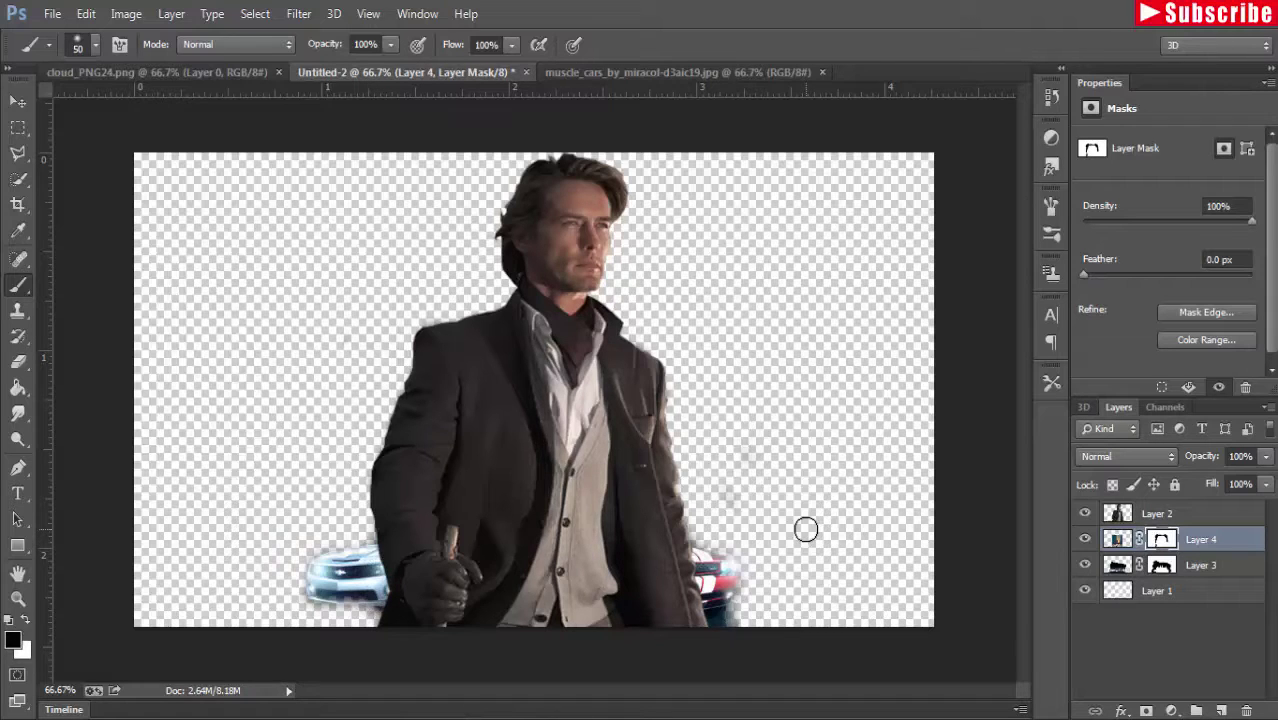
pyautogui.click(1208, 537)
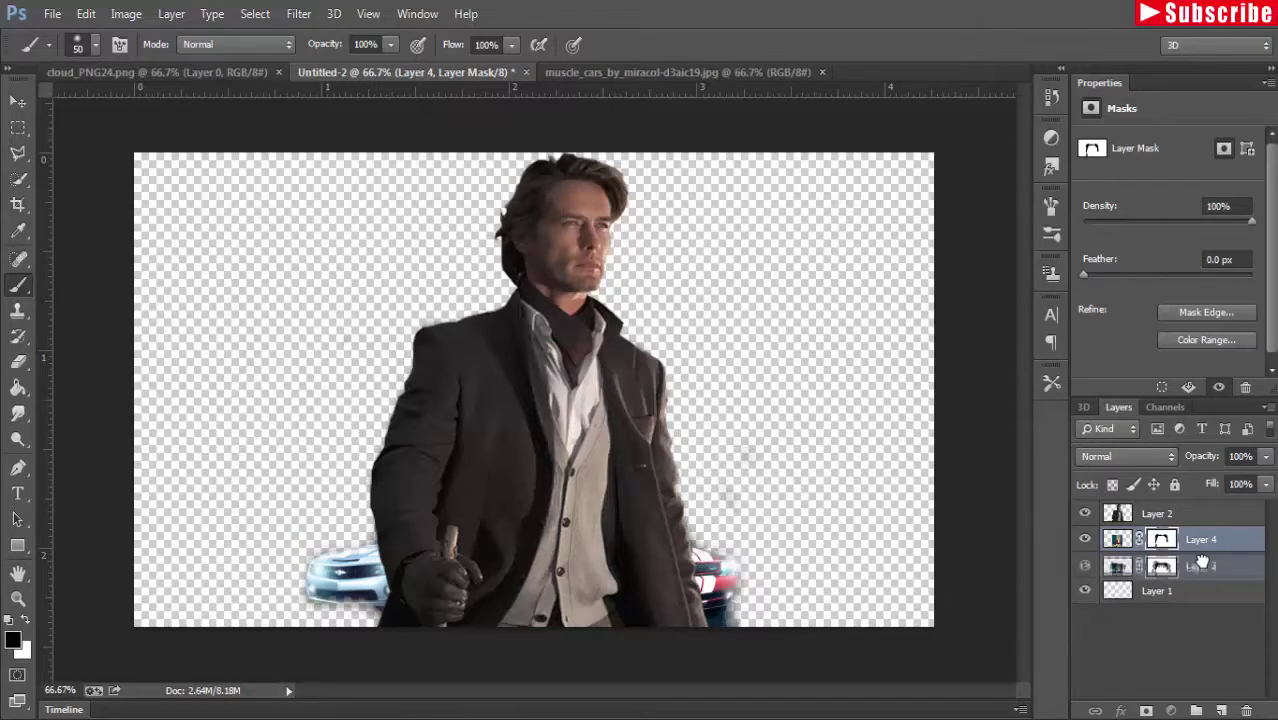
pyautogui.moveTo(1201, 541); pyautogui.dragTo(1200, 568)
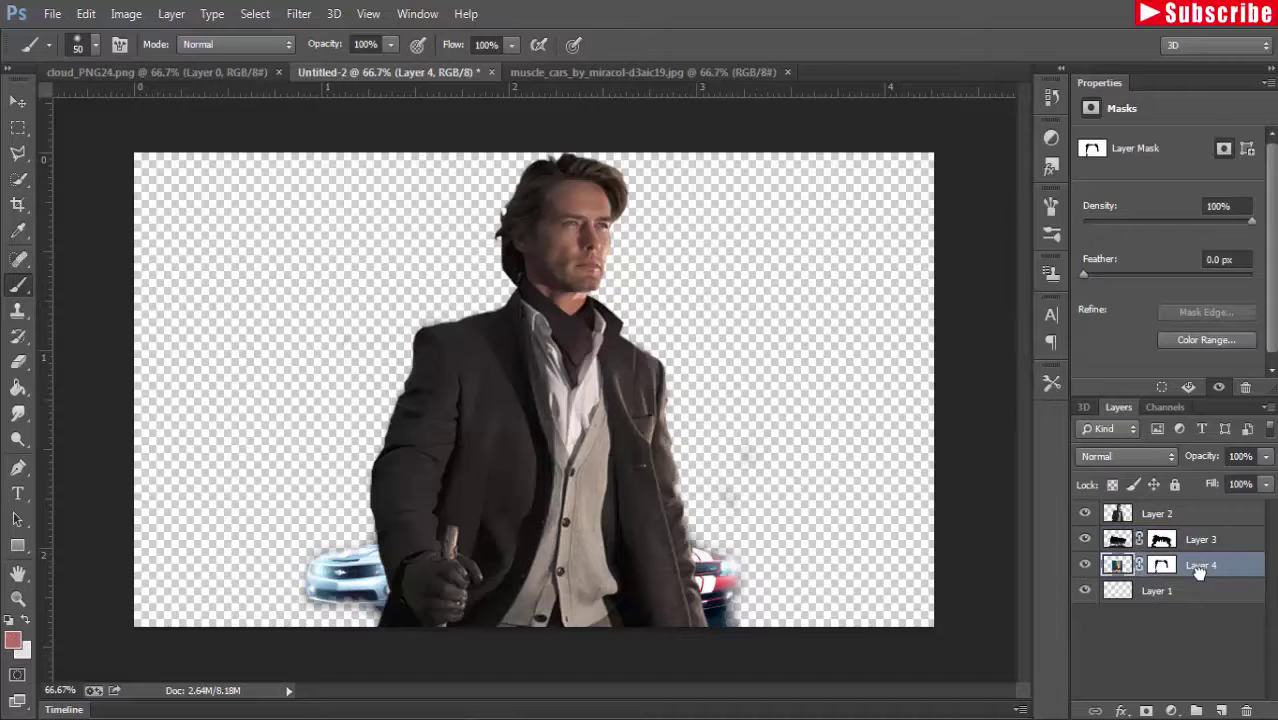
# Step: Lower the opacity of the man's layer to 66% and add a layer mask to it
pyautogui.click(1113, 513)
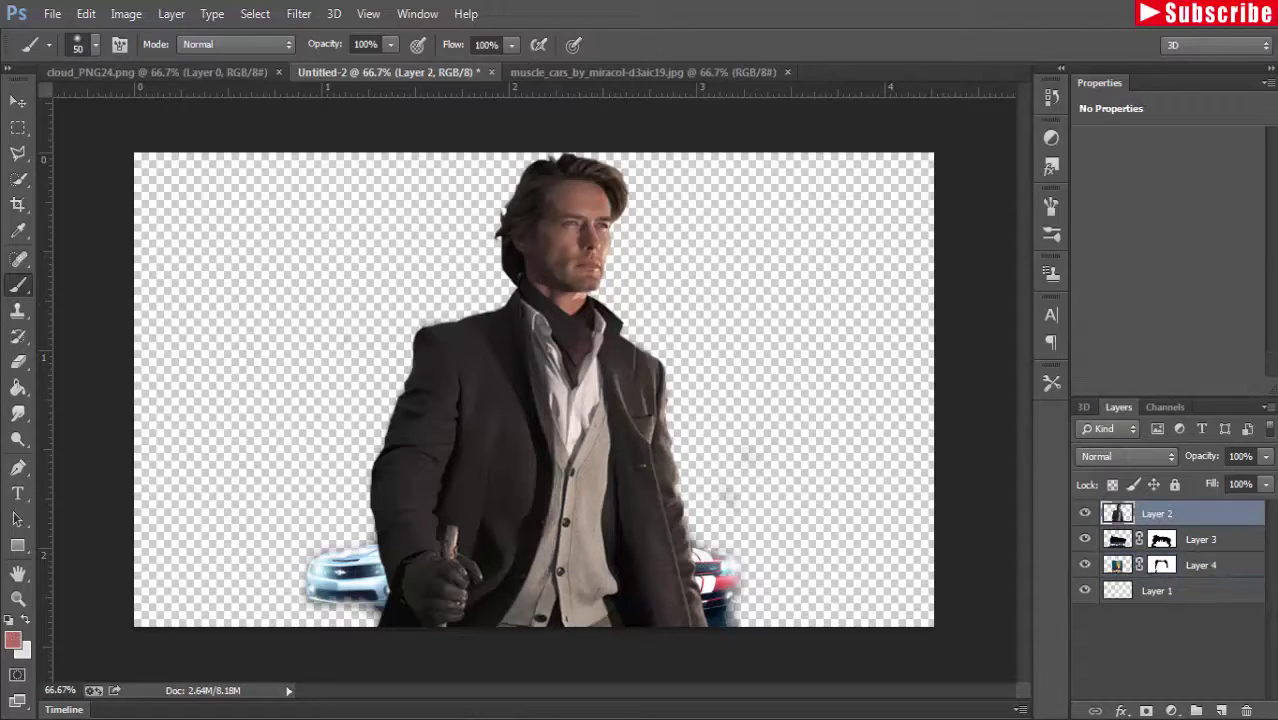
pyautogui.click(1265, 456)
pyautogui.moveTo(1237, 490); pyautogui.dragTo(1233, 490)
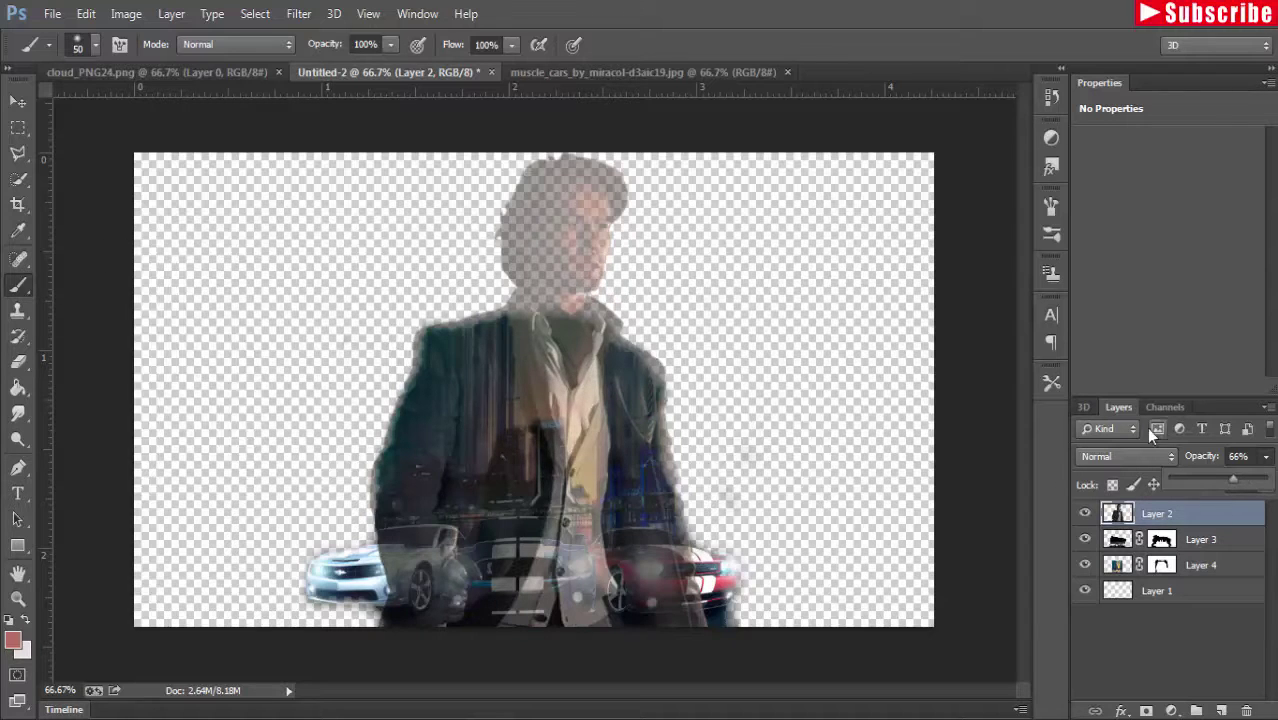
pyautogui.click(1146, 711)
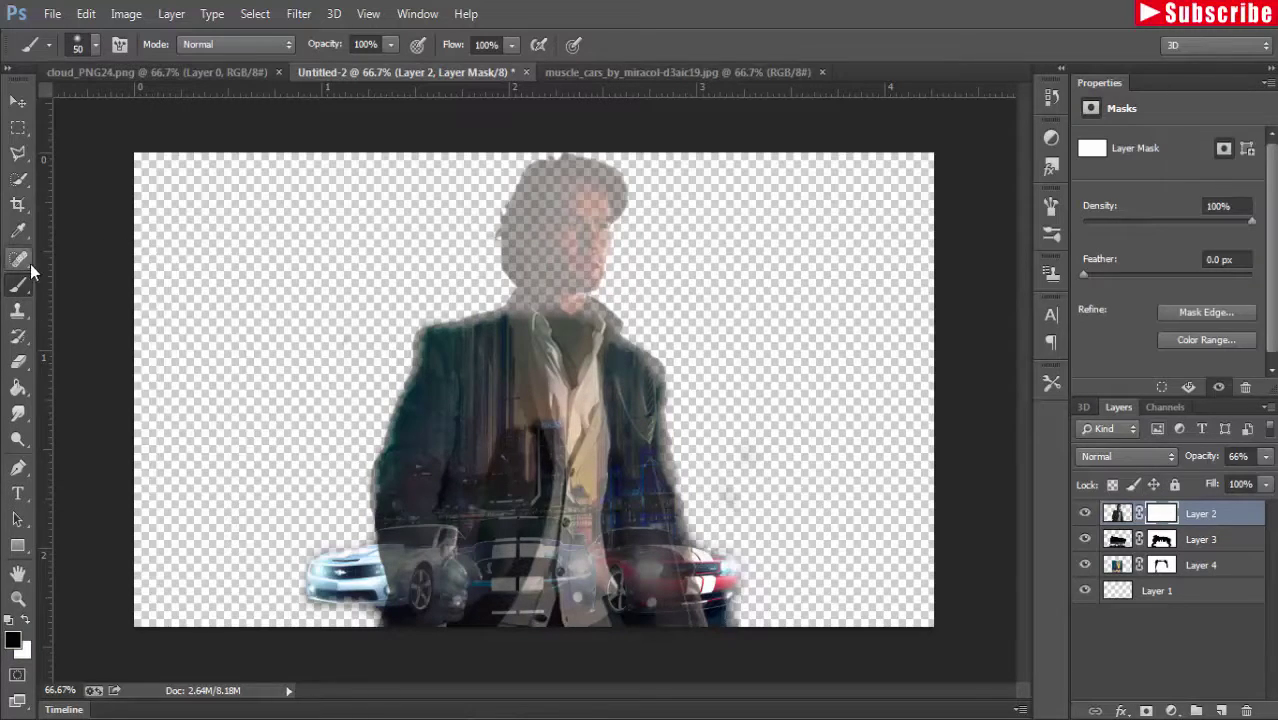
# Step: Set the brush opacity to 62% and mask the man's coat, sleeves and vest to reveal the cars, skyline and road photo
pyautogui.click(390, 45)
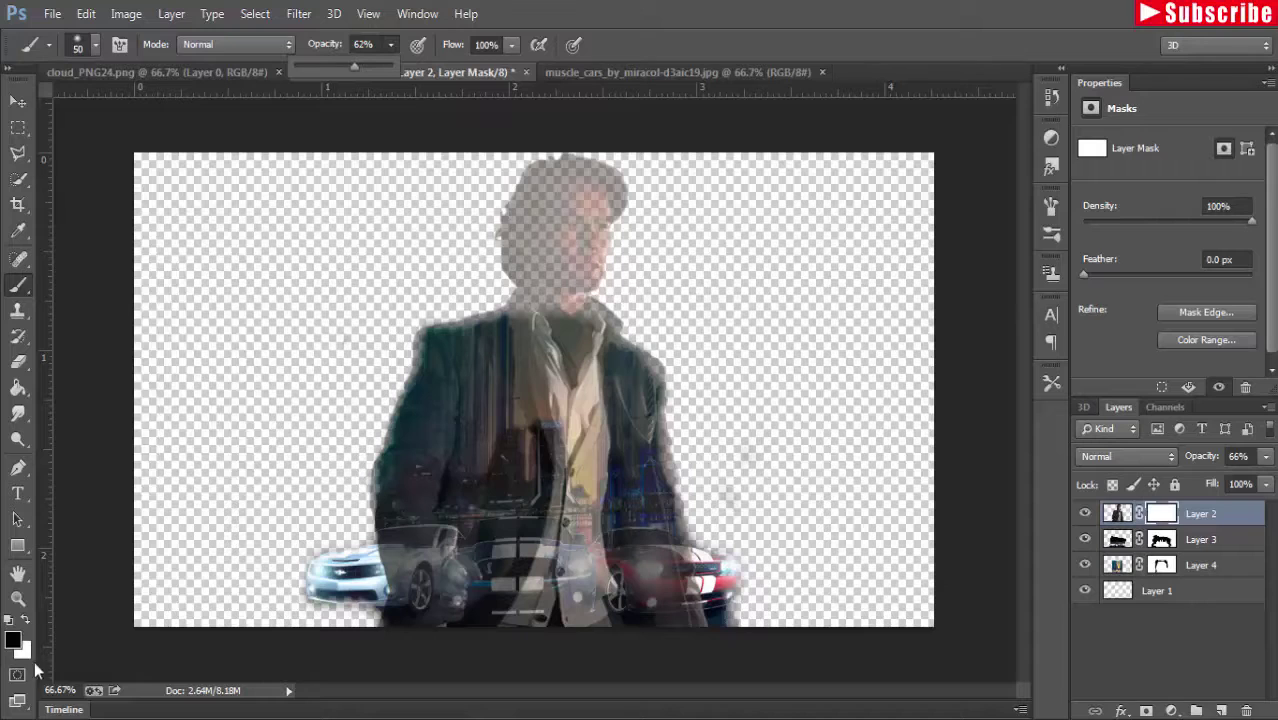
pyautogui.moveTo(479, 462)
pyautogui.mouseDown()
pyautogui.moveTo(492, 494)
pyautogui.moveTo(460, 500)
pyautogui.moveTo(443, 481)
pyautogui.moveTo(430, 537)
pyautogui.moveTo(408, 536)
pyautogui.moveTo(402, 554)
pyautogui.moveTo(398, 538)
pyautogui.moveTo(412, 565)
pyautogui.moveTo(407, 612)
pyautogui.moveTo(454, 583)
pyautogui.moveTo(489, 587)
pyautogui.moveTo(507, 567)
pyautogui.moveTo(525, 495)
pyautogui.moveTo(443, 591)
pyautogui.moveTo(521, 476)
pyautogui.moveTo(535, 506)
pyautogui.moveTo(497, 399)
pyautogui.moveTo(512, 438)
pyautogui.moveTo(499, 401)
pyautogui.moveTo(482, 407)
pyautogui.moveTo(470, 502)
pyautogui.moveTo(457, 497)
pyautogui.moveTo(494, 450)
pyautogui.moveTo(511, 503)
pyautogui.mouseUp()
pyautogui.moveTo(485, 565)
pyautogui.mouseDown()
pyautogui.moveTo(536, 622)
pyautogui.moveTo(536, 560)
pyautogui.moveTo(553, 552)
pyautogui.moveTo(570, 503)
pyautogui.moveTo(590, 625)
pyautogui.moveTo(592, 444)
pyautogui.moveTo(604, 594)
pyautogui.moveTo(618, 535)
pyautogui.moveTo(616, 398)
pyautogui.moveTo(628, 424)
pyautogui.moveTo(617, 369)
pyautogui.moveTo(644, 422)
pyautogui.moveTo(643, 382)
pyautogui.moveTo(643, 434)
pyautogui.moveTo(629, 428)
pyautogui.moveTo(629, 455)
pyautogui.moveTo(595, 461)
pyautogui.moveTo(611, 453)
pyautogui.moveTo(619, 465)
pyautogui.moveTo(654, 614)
pyautogui.moveTo(673, 630)
pyautogui.moveTo(638, 540)
pyautogui.moveTo(617, 537)
pyautogui.moveTo(607, 583)
pyautogui.moveTo(576, 592)
pyautogui.mouseUp()
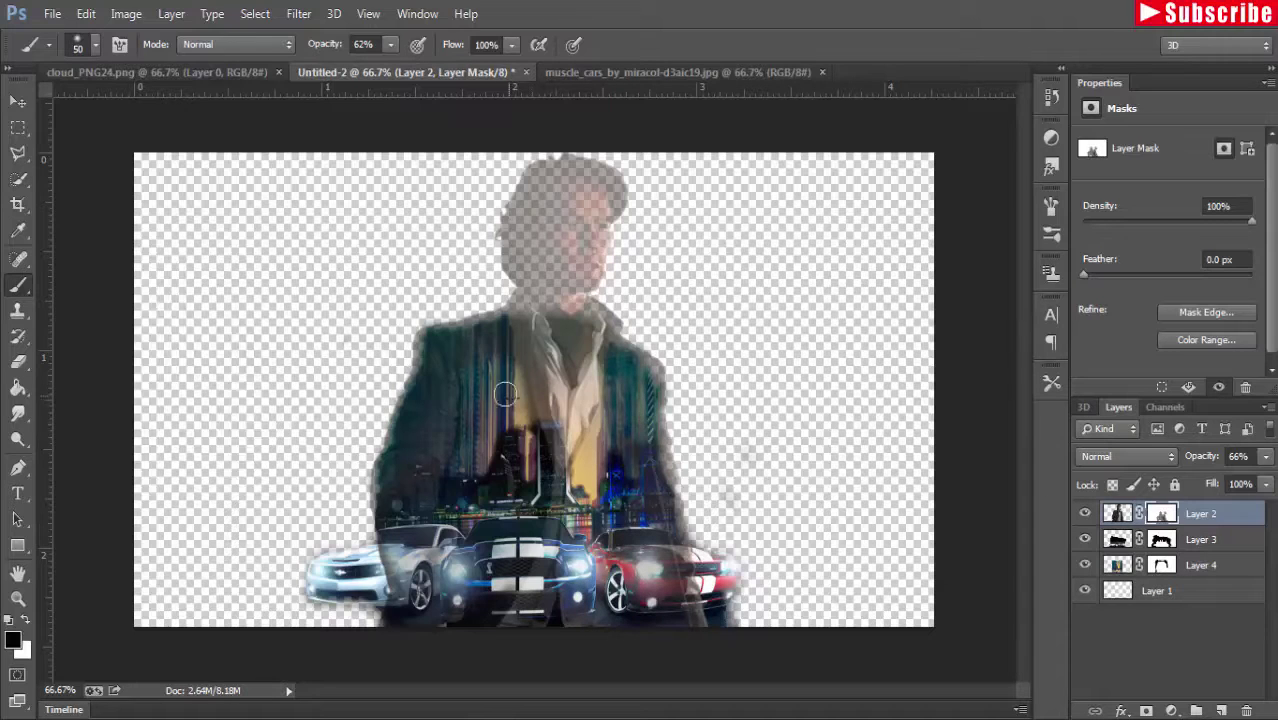
pyautogui.moveTo(505, 395)
pyautogui.mouseDown()
pyautogui.moveTo(477, 344)
pyautogui.moveTo(490, 380)
pyautogui.moveTo(504, 334)
pyautogui.moveTo(507, 365)
pyautogui.moveTo(436, 397)
pyautogui.moveTo(421, 449)
pyautogui.moveTo(437, 374)
pyautogui.moveTo(429, 429)
pyautogui.moveTo(421, 417)
pyautogui.moveTo(386, 486)
pyautogui.moveTo(399, 522)
pyautogui.moveTo(411, 510)
pyautogui.moveTo(398, 544)
pyautogui.moveTo(399, 462)
pyautogui.moveTo(421, 493)
pyautogui.moveTo(437, 392)
pyautogui.moveTo(556, 373)
pyautogui.moveTo(572, 416)
pyautogui.moveTo(643, 485)
pyautogui.mouseUp()
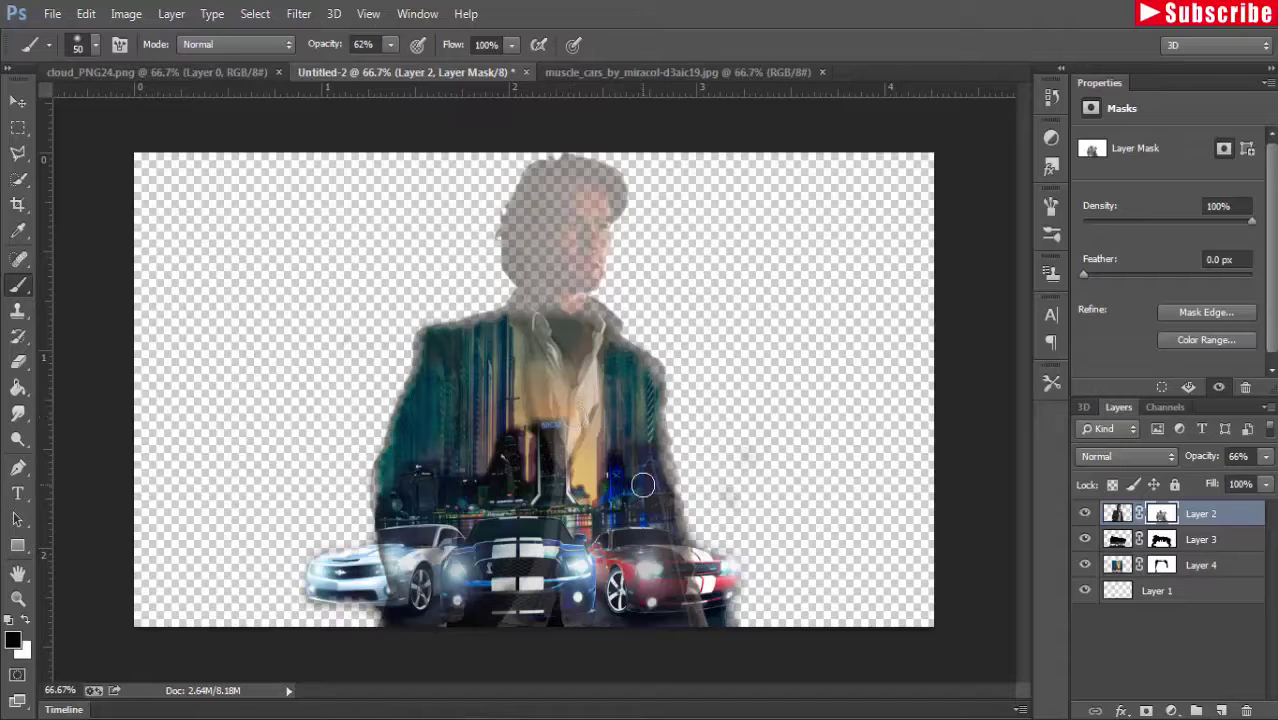
pyautogui.moveTo(554, 398)
pyautogui.mouseDown()
pyautogui.moveTo(570, 438)
pyautogui.moveTo(562, 362)
pyautogui.moveTo(579, 428)
pyautogui.moveTo(591, 409)
pyautogui.moveTo(584, 484)
pyautogui.moveTo(582, 452)
pyautogui.moveTo(526, 503)
pyautogui.moveTo(491, 436)
pyautogui.moveTo(486, 464)
pyautogui.moveTo(507, 494)
pyautogui.moveTo(575, 450)
pyautogui.mouseUp()
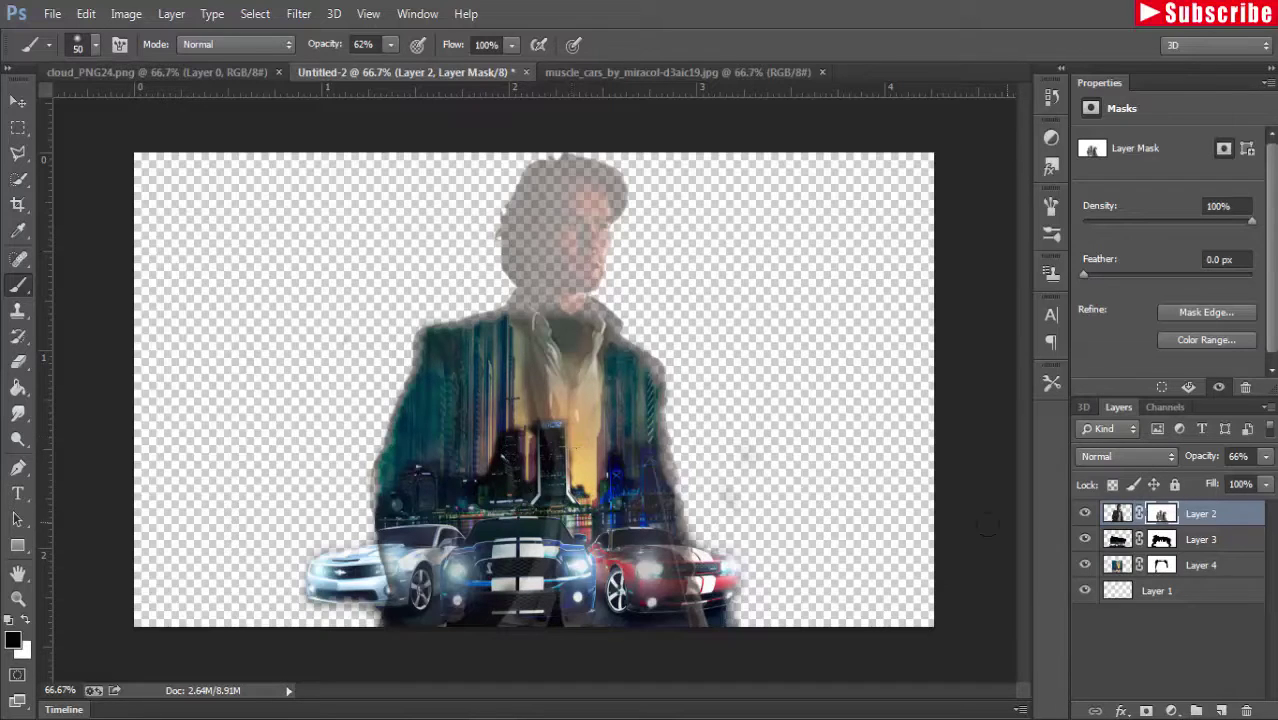
# Step: Raise the opacity of the man's layer to 100%
pyautogui.click(1163, 540)
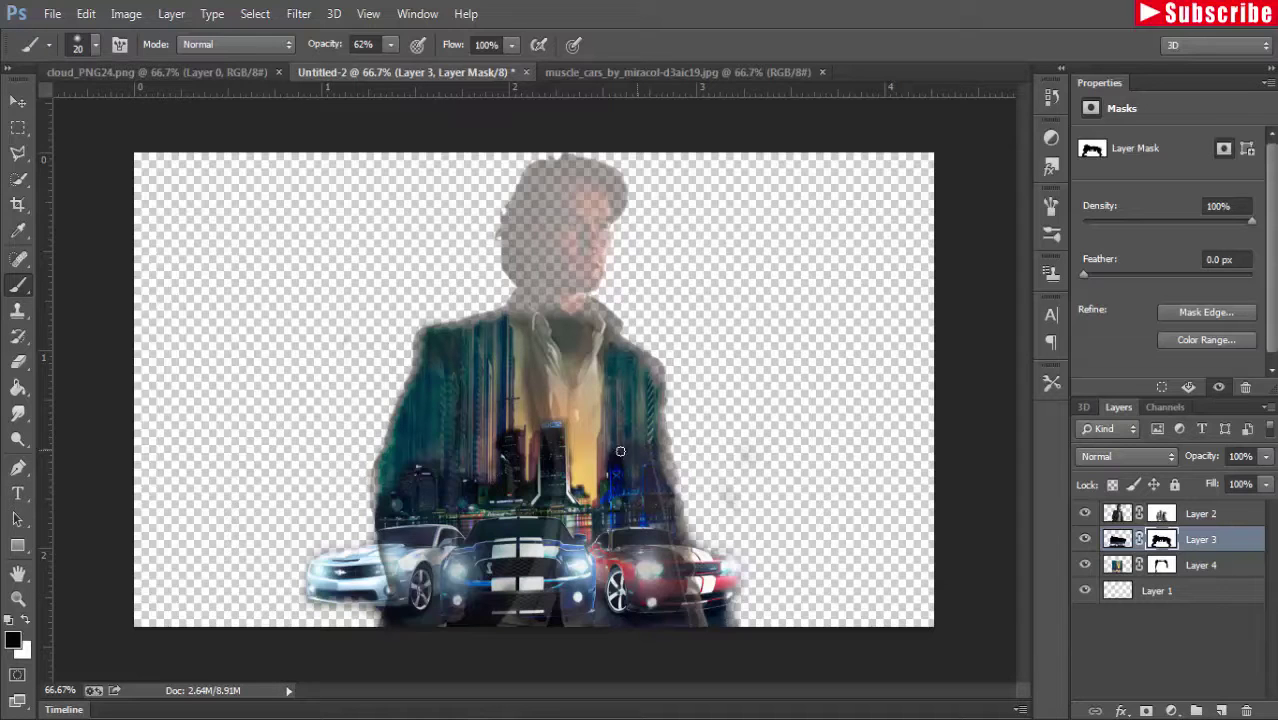
pyautogui.click(18, 102)
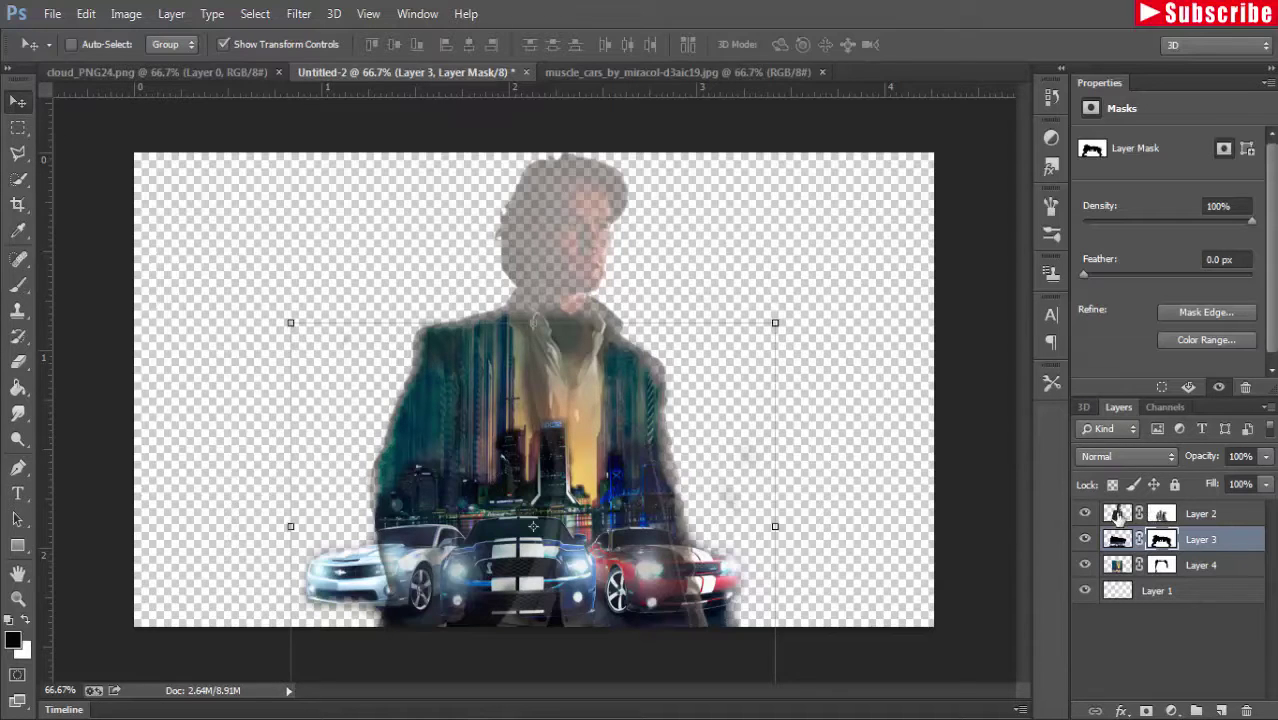
pyautogui.click(1117, 513)
pyautogui.click(1266, 458)
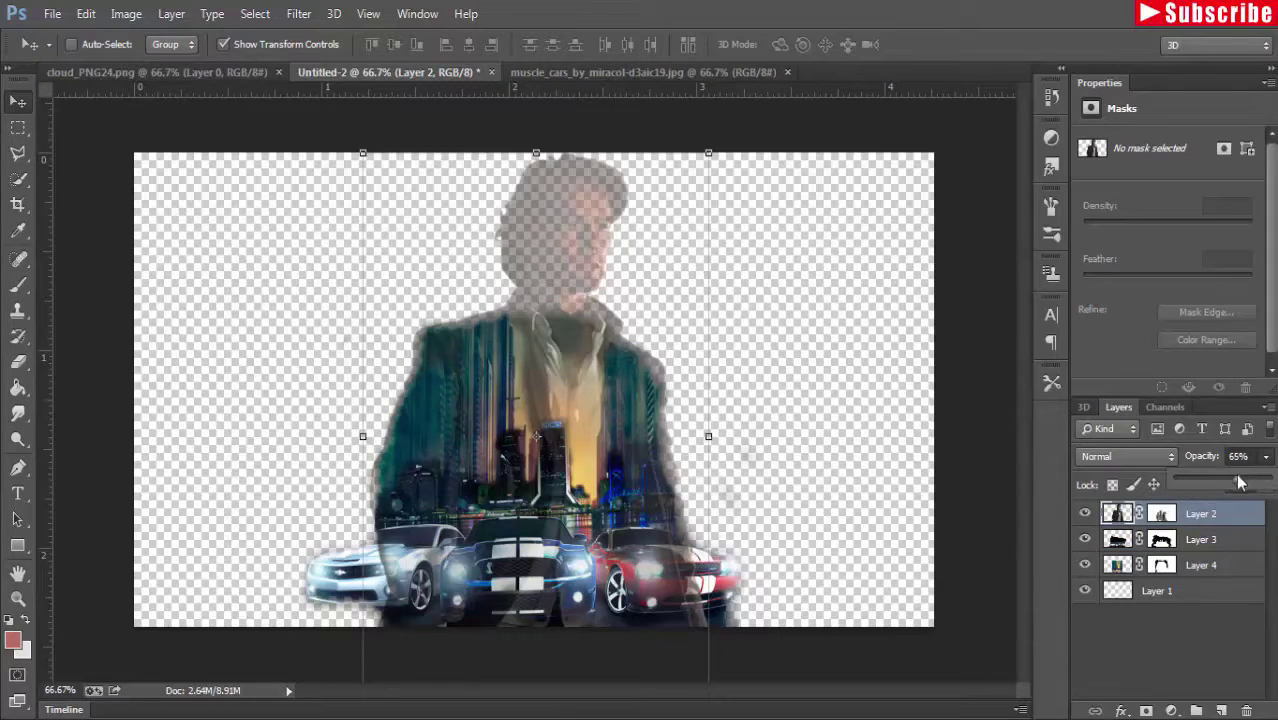
pyautogui.moveTo(1240, 483); pyautogui.dragTo(1271, 482)
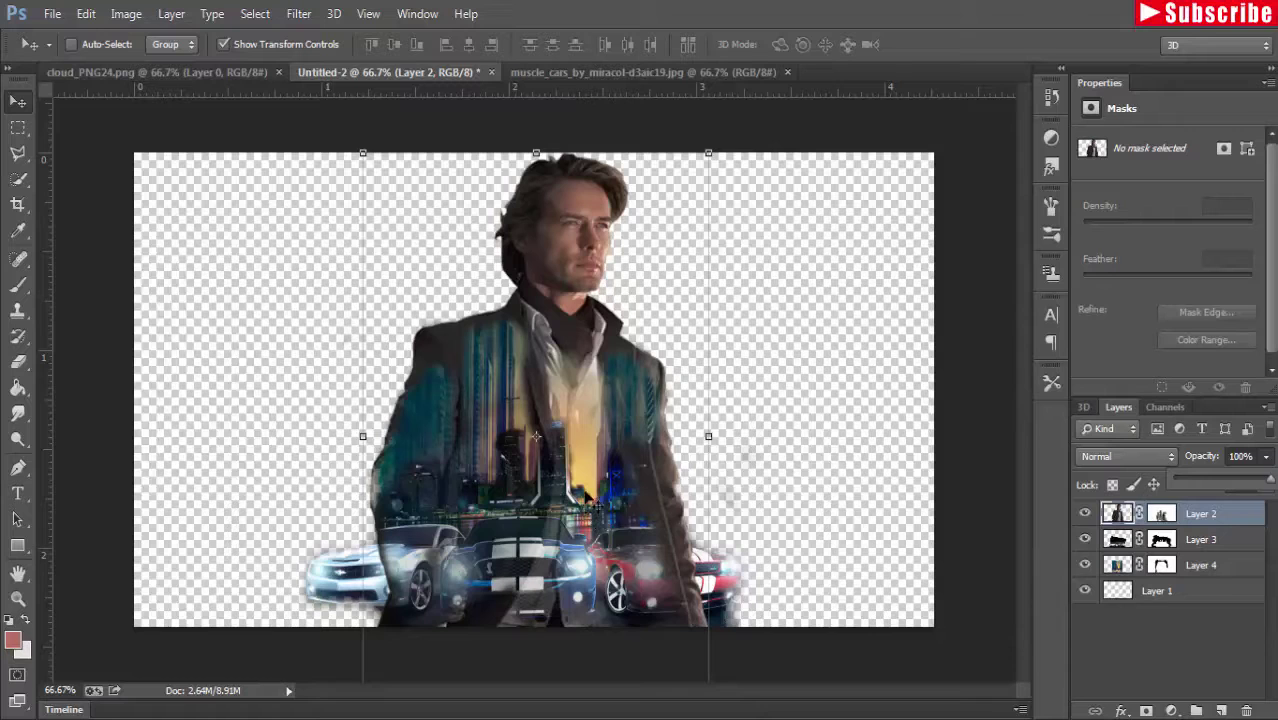
# Step: Enlarge the brush to 45 px and mask more of the man's lower coat and vest over the skyline and cars
pyautogui.click(1162, 513)
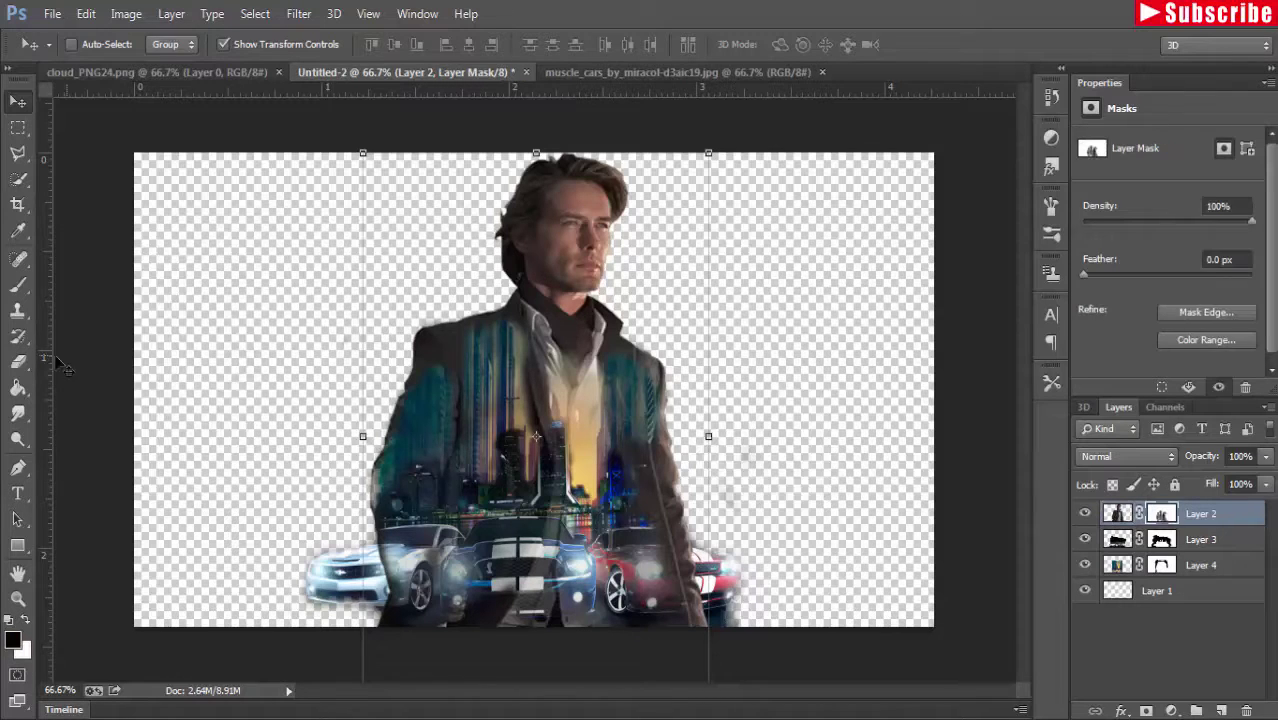
pyautogui.click(18, 284)
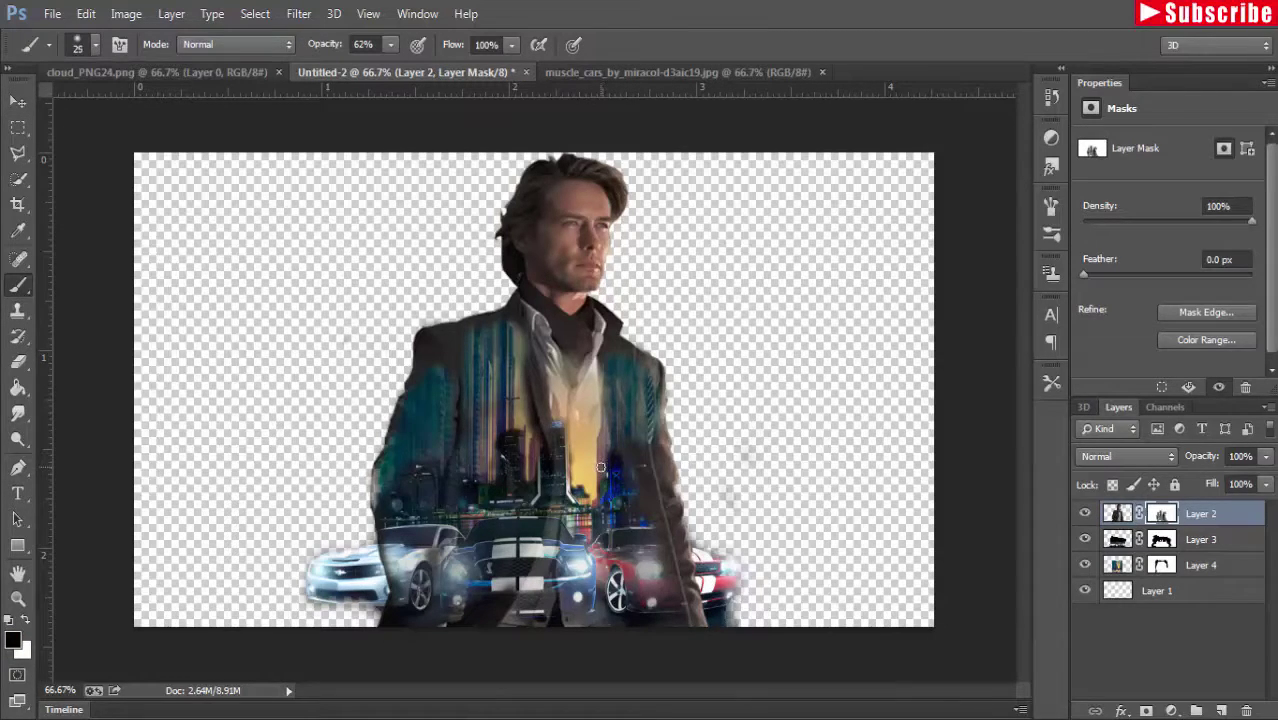
pyautogui.press(']')
pyautogui.moveTo(601, 467)
pyautogui.mouseDown()
pyautogui.moveTo(616, 436)
pyautogui.moveTo(627, 518)
pyautogui.moveTo(632, 460)
pyautogui.moveTo(667, 620)
pyautogui.moveTo(501, 600)
pyautogui.moveTo(571, 580)
pyautogui.moveTo(596, 610)
pyautogui.mouseUp()
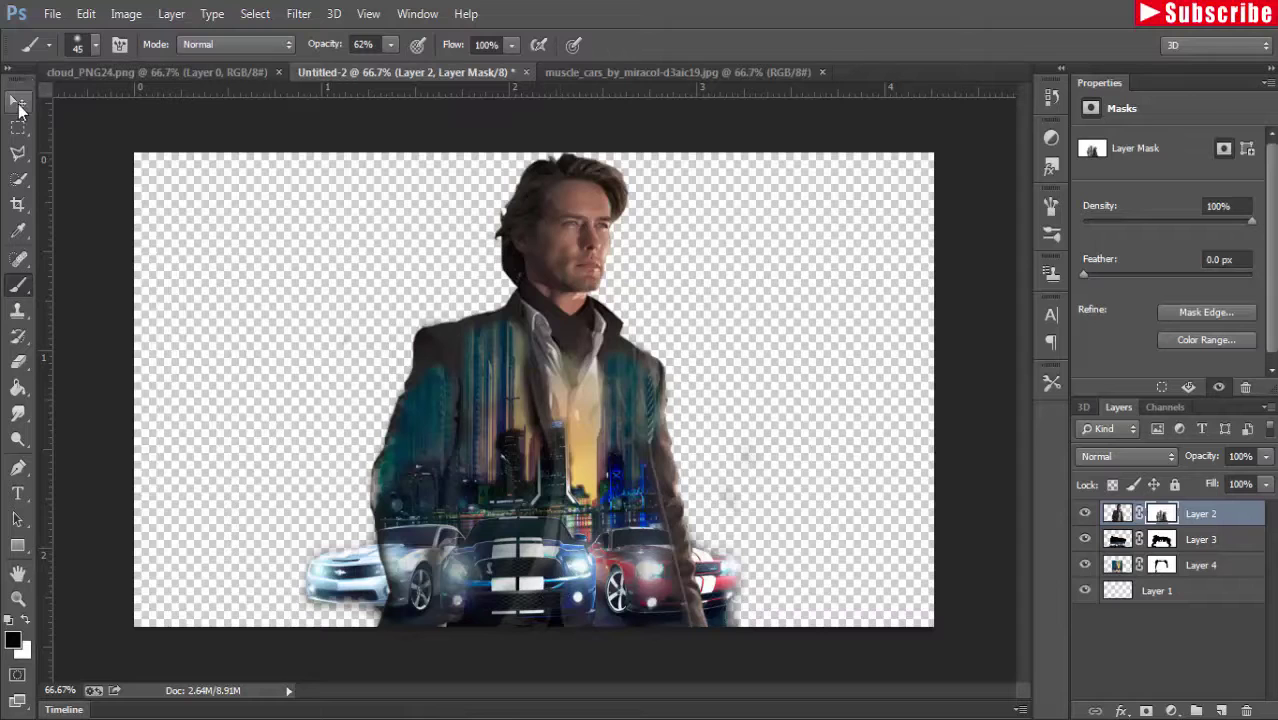
pyautogui.click(18, 101)
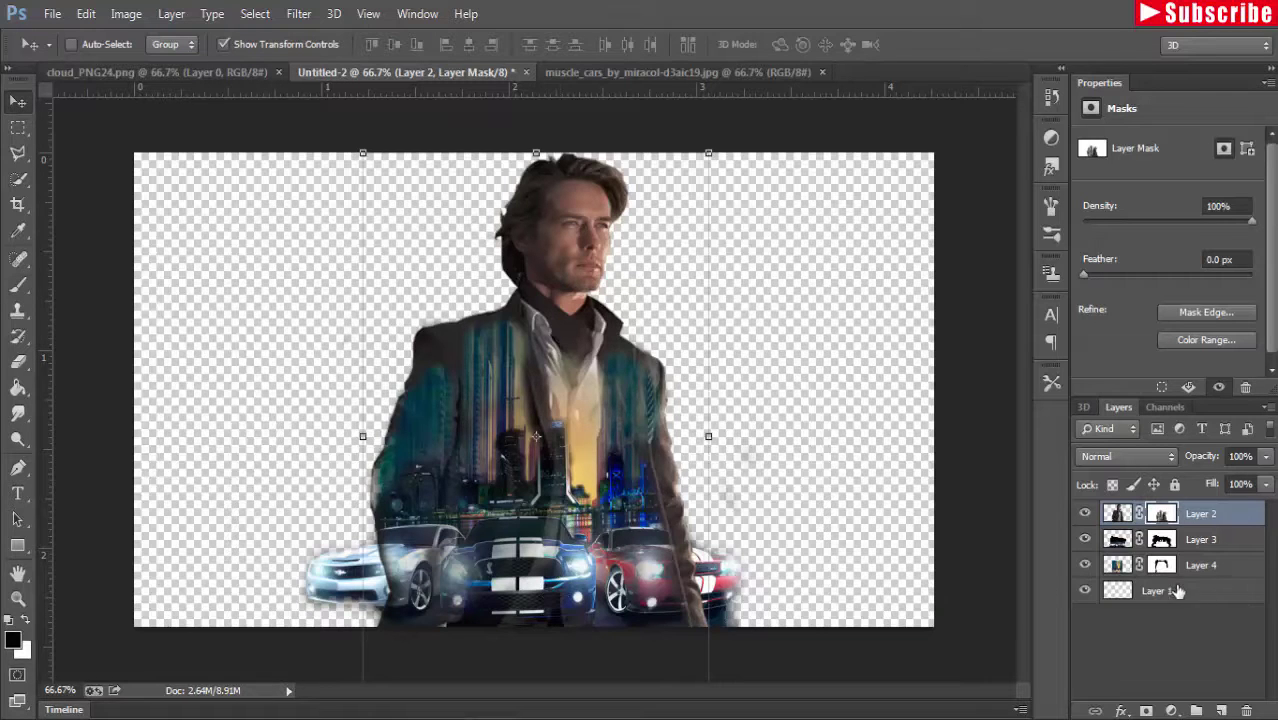
# Step: Add a light grey (#dfdddc) solid colour fill layer at the bottom of the layer stack as the background
pyautogui.click(1178, 591)
pyautogui.click(1171, 710)
pyautogui.click(1100, 277)
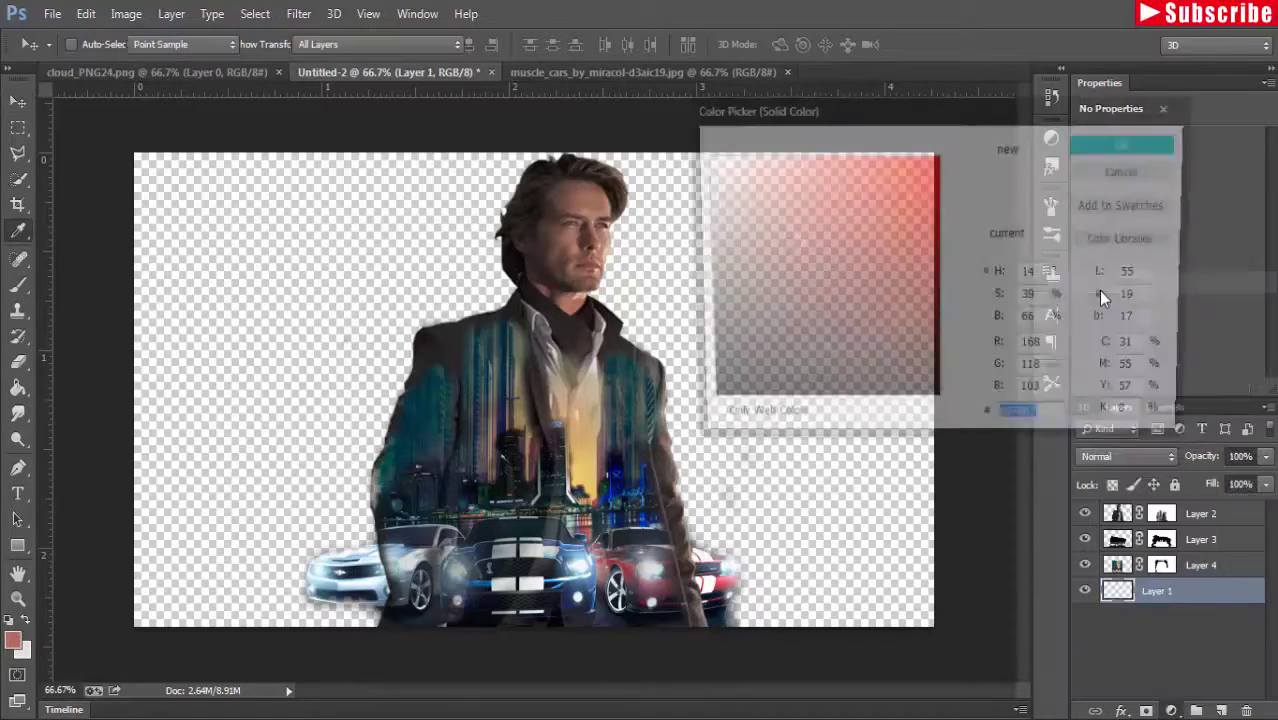
pyautogui.click(703, 186)
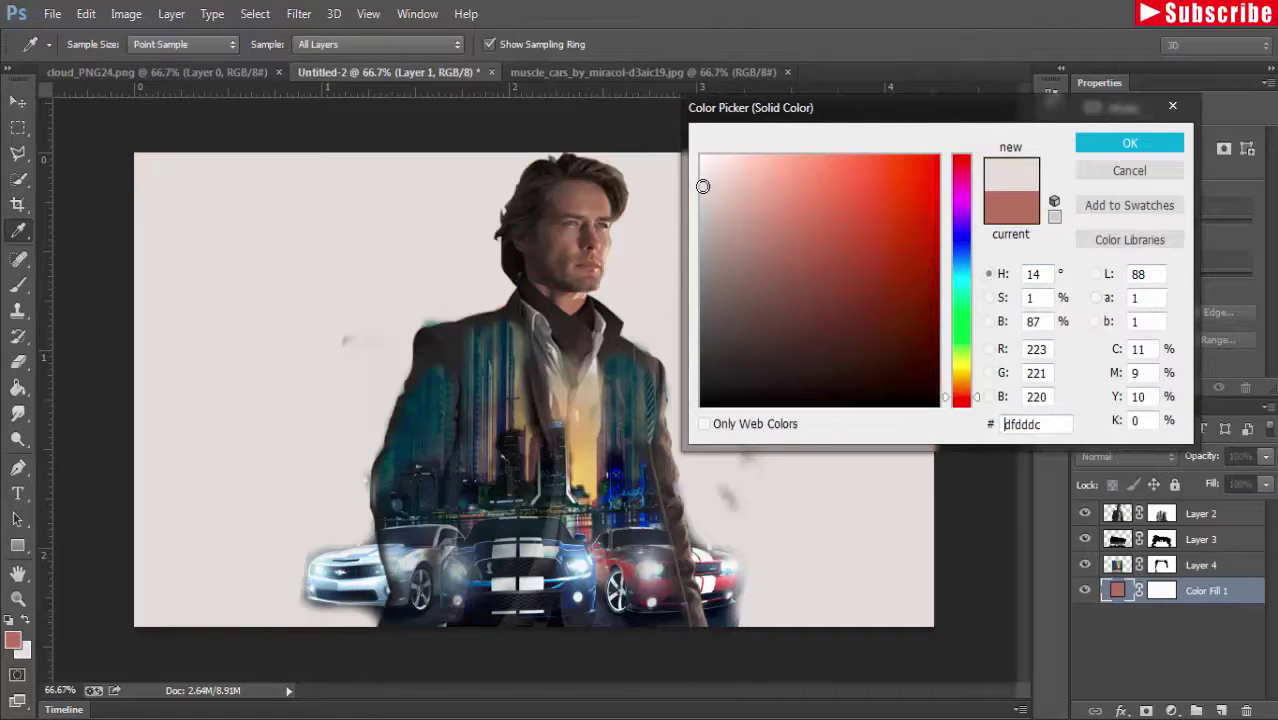
pyautogui.click(1129, 143)
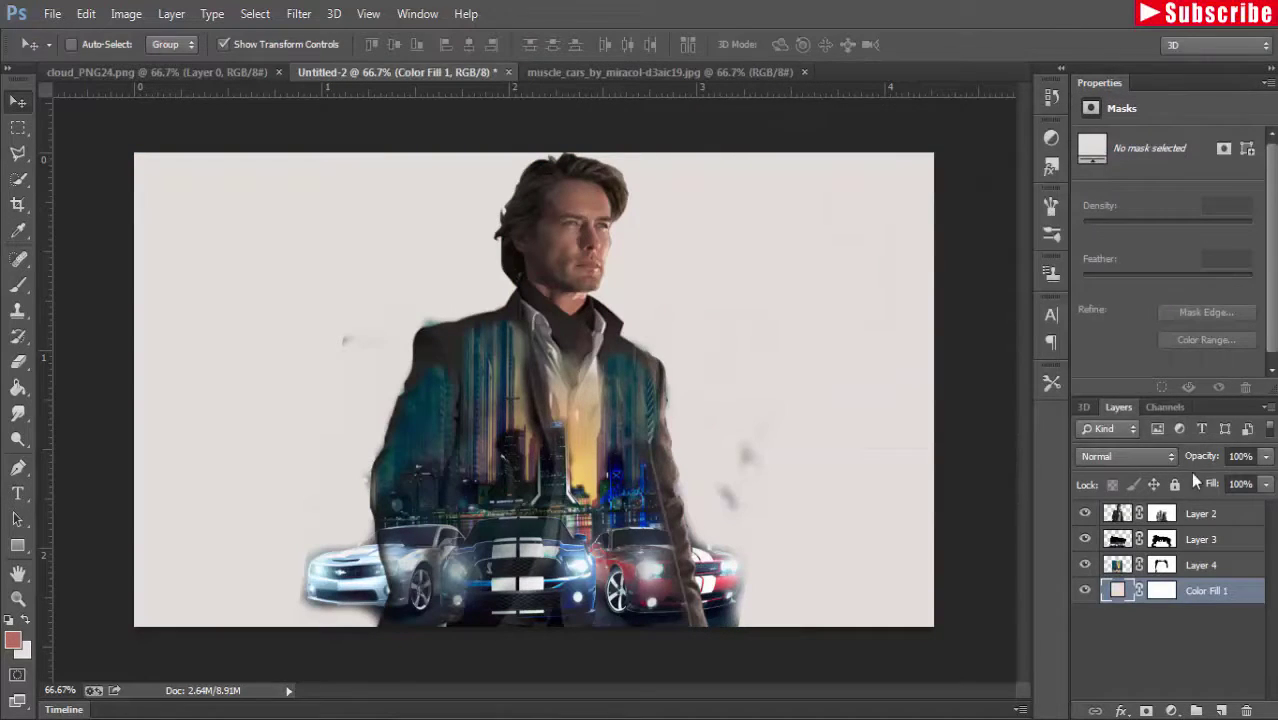
# Step: Mask out the stray smudges around the man and cars on Layer 3 with a black 125 px brush at 100% opacity
pyautogui.click(1162, 540)
pyautogui.press('d')
pyautogui.click(18, 285)
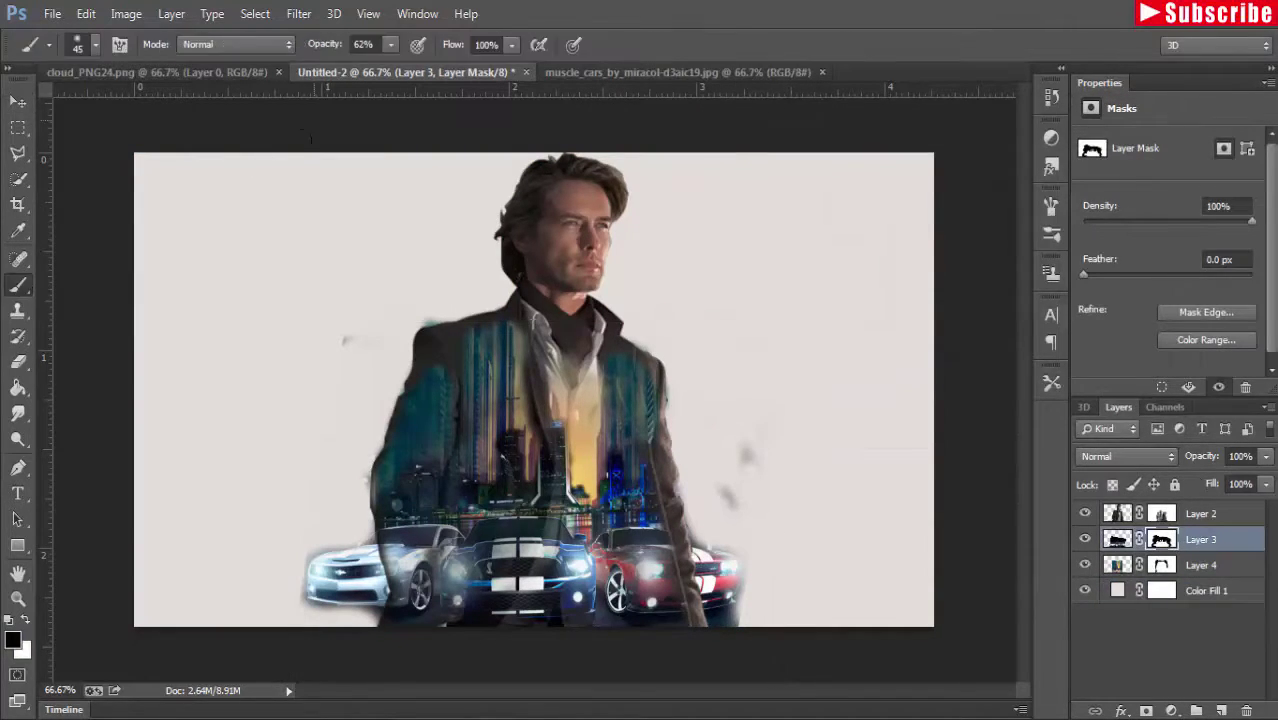
pyautogui.press('0')
pyautogui.press(']')
pyautogui.press(']')
pyautogui.press(']')
pyautogui.press(']')
pyautogui.press(']')
pyautogui.press(']')
pyautogui.press(']')
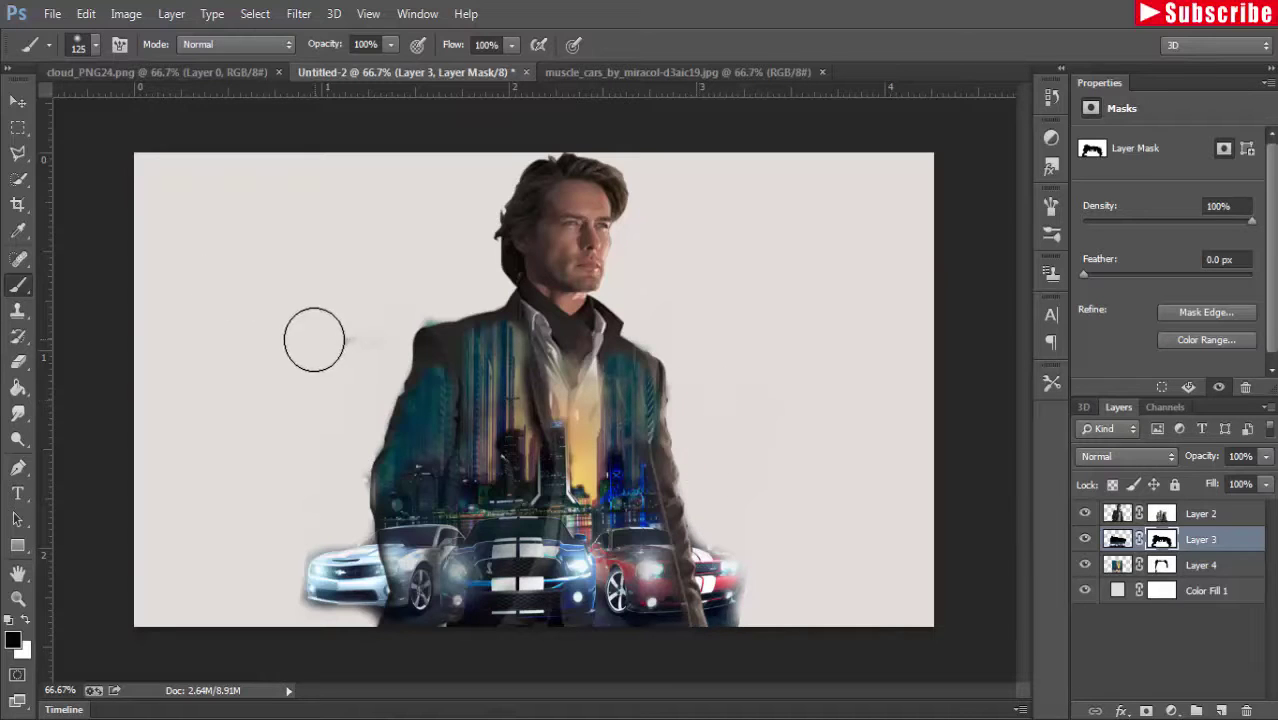
pyautogui.moveTo(317, 340); pyautogui.dragTo(367, 275)
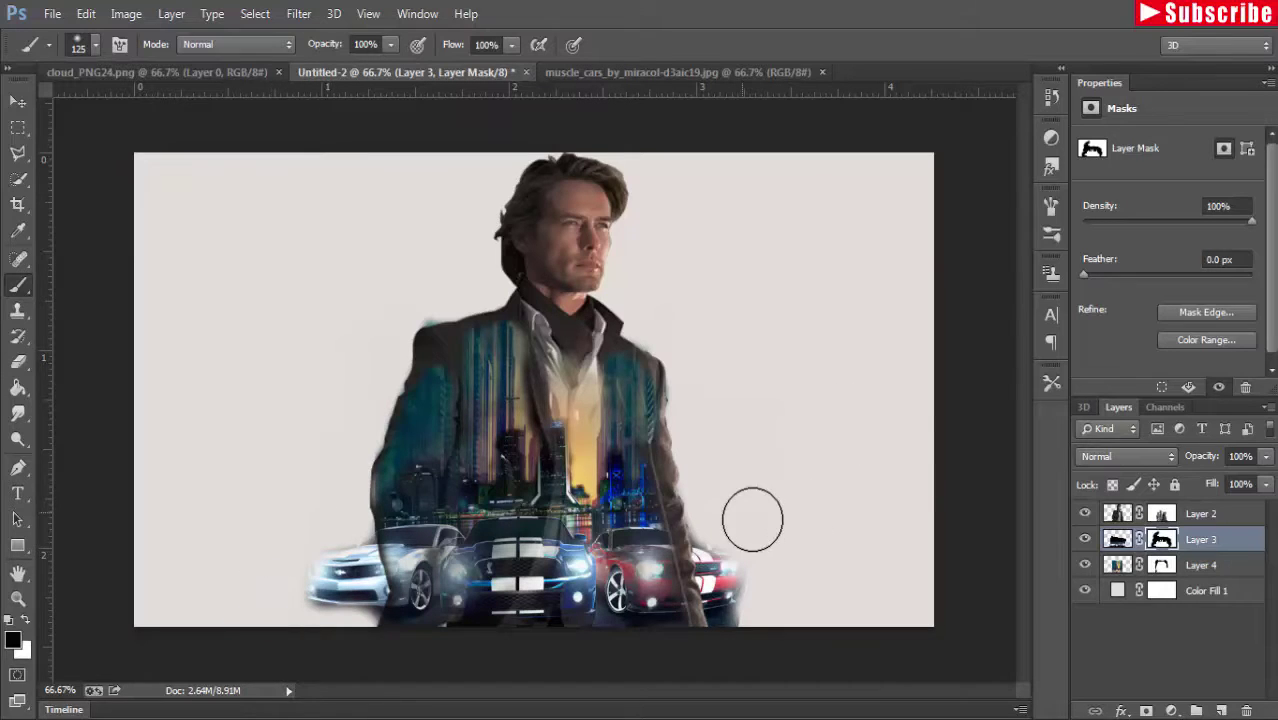
# Step: Mask out the leftover skyline traces around the man's shoulders on Layer 4's mask
pyautogui.click(1162, 567)
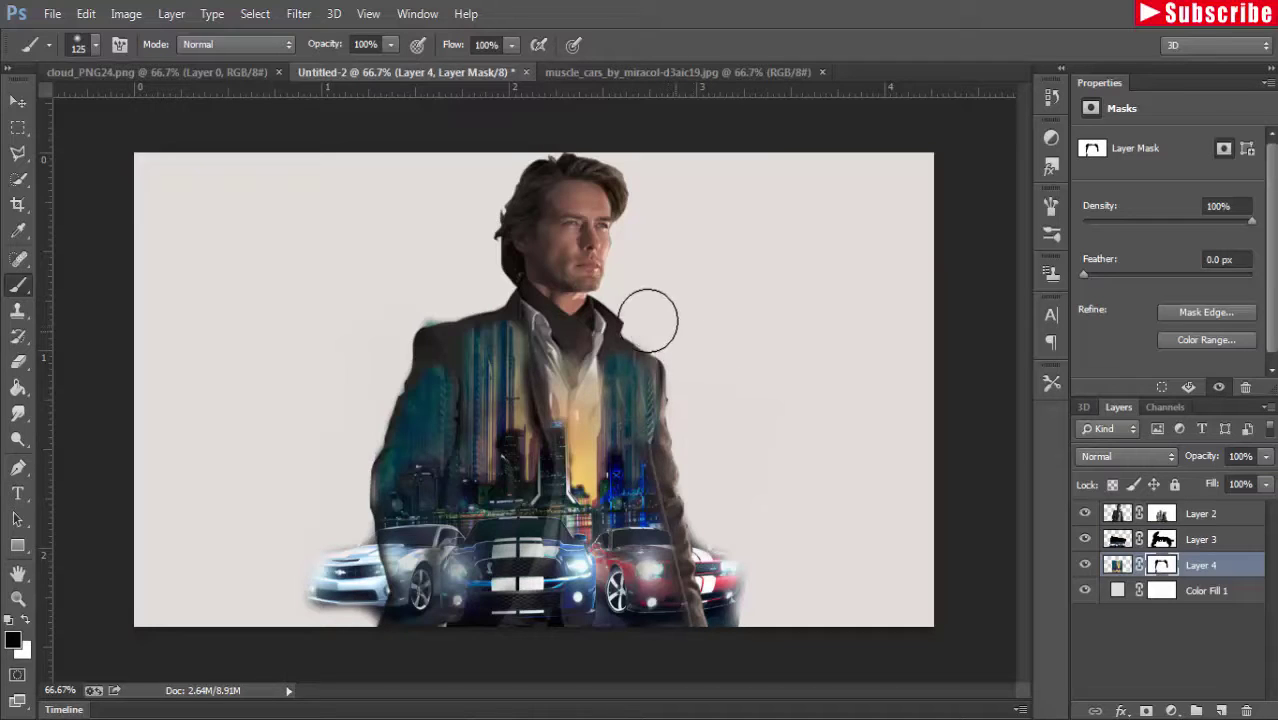
pyautogui.moveTo(405, 287)
pyautogui.mouseDown()
pyautogui.moveTo(428, 287)
pyautogui.moveTo(410, 305)
pyautogui.mouseUp()
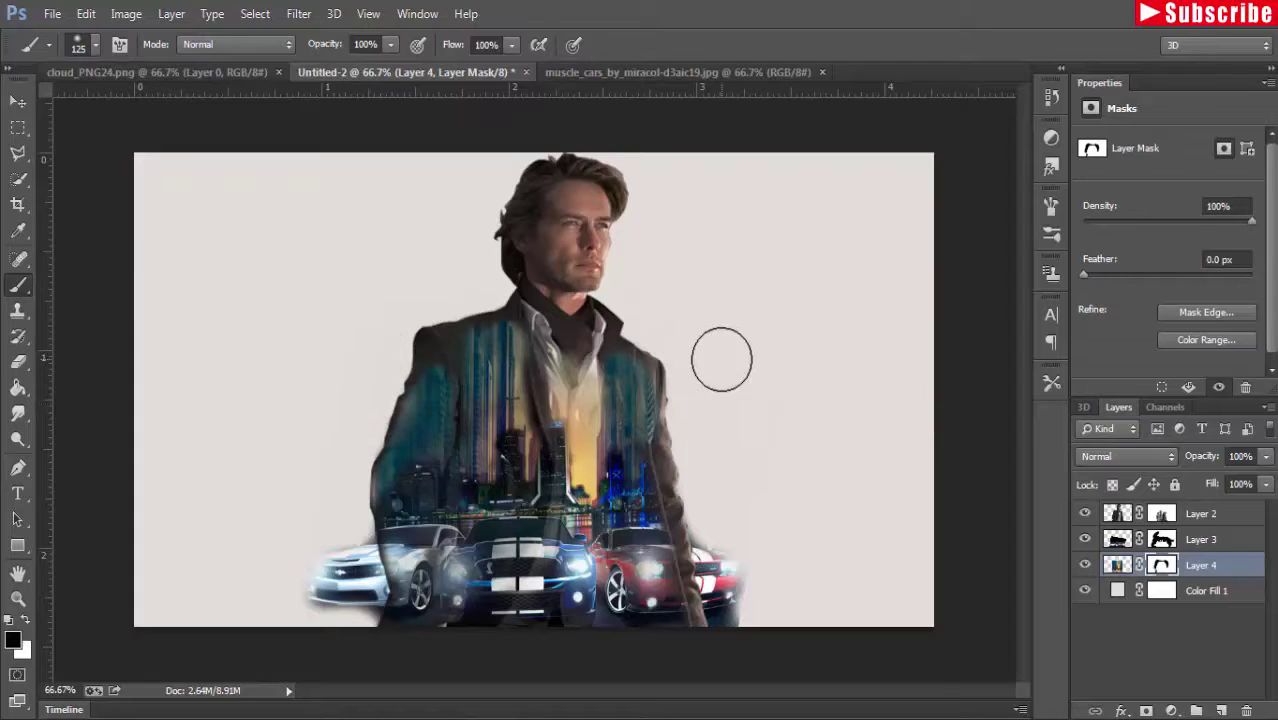
pyautogui.click(18, 101)
# Step: Change the background fill layer's colour to the near-white #f4f3f3
pyautogui.click(1160, 595)
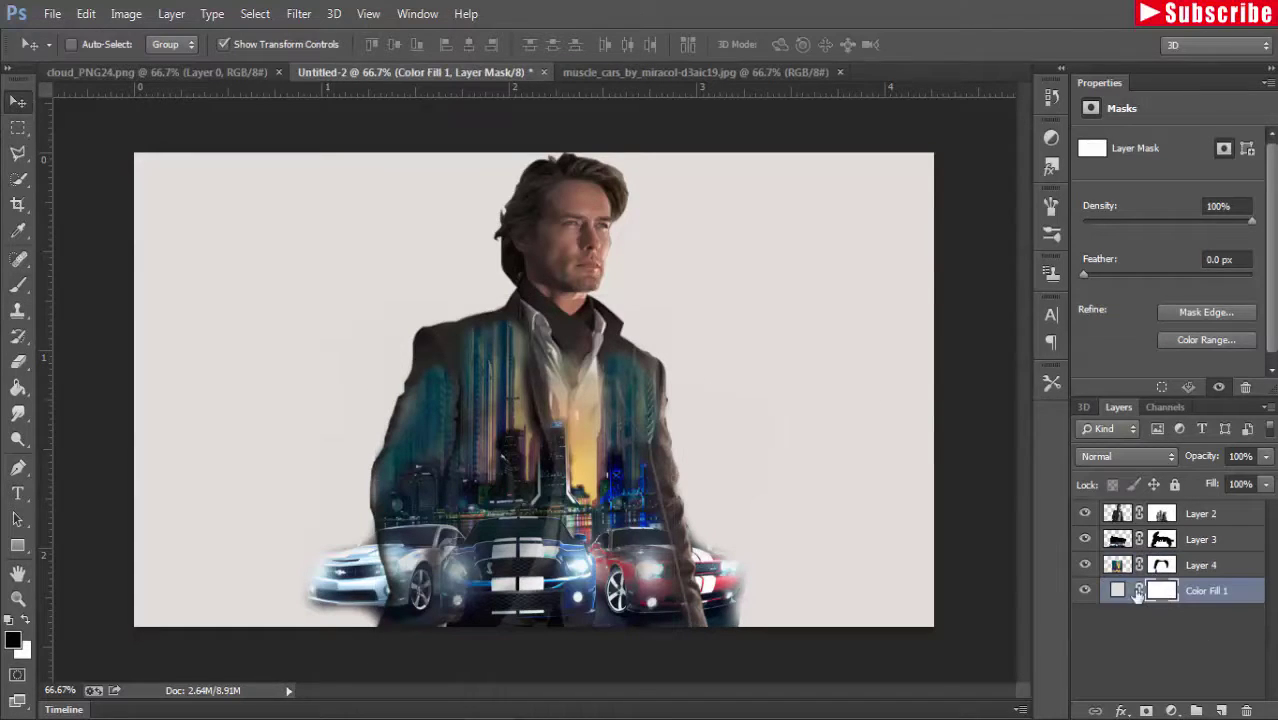
pyautogui.doubleClick(1118, 590)
pyautogui.click(701, 165)
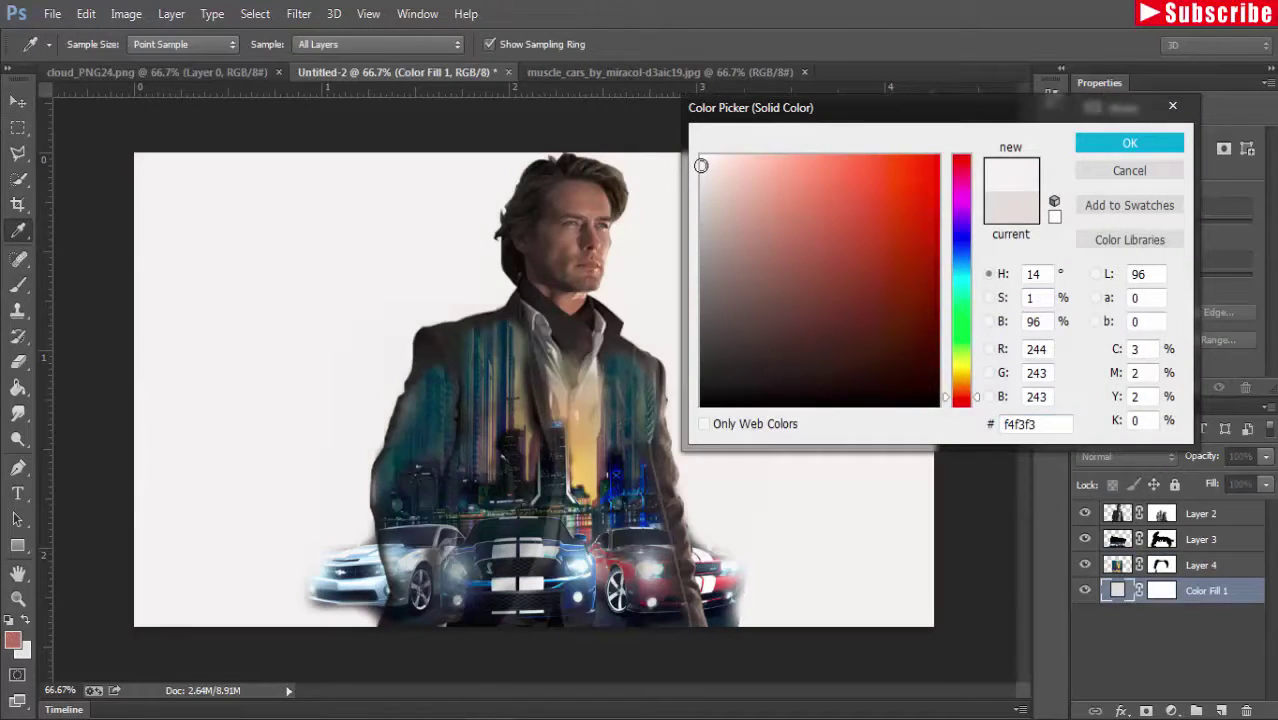
pyautogui.click(1130, 146)
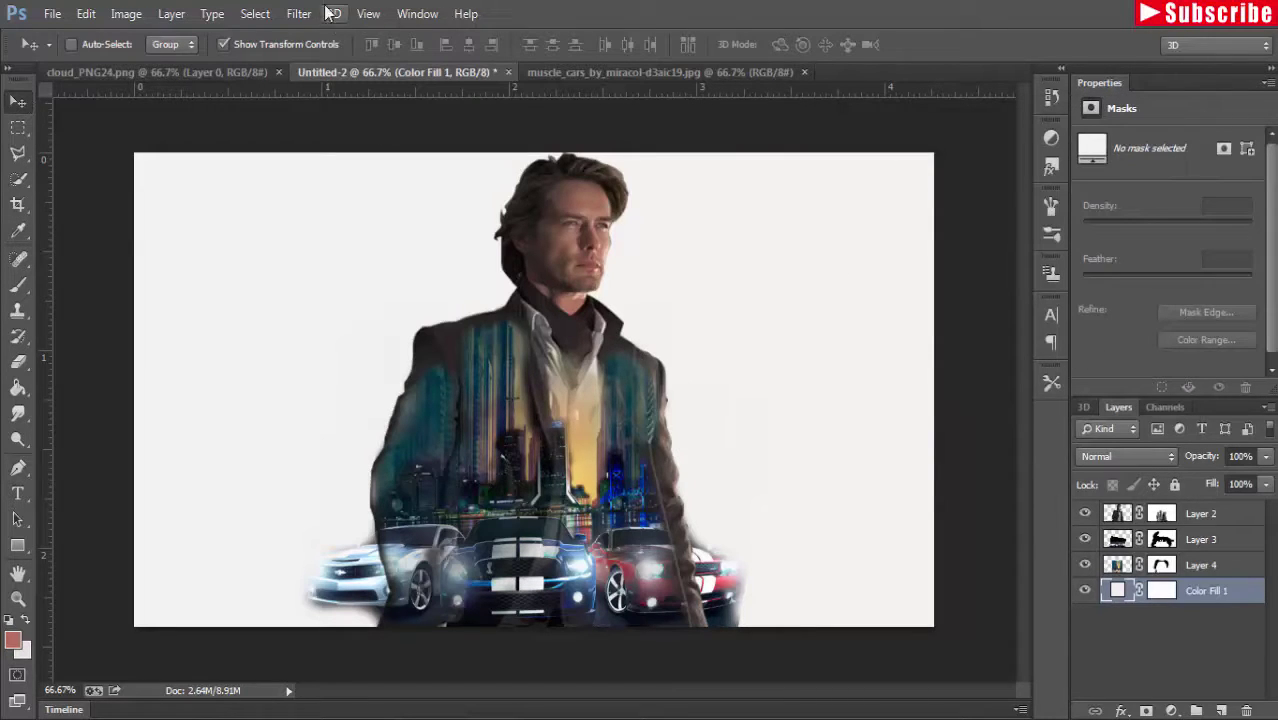
# Step: Render a Movie Prime lens flare at 100% brightness beside the man's collar on his layer, and hide the transform controls
pyautogui.click(1127, 515)
pyautogui.click(299, 13)
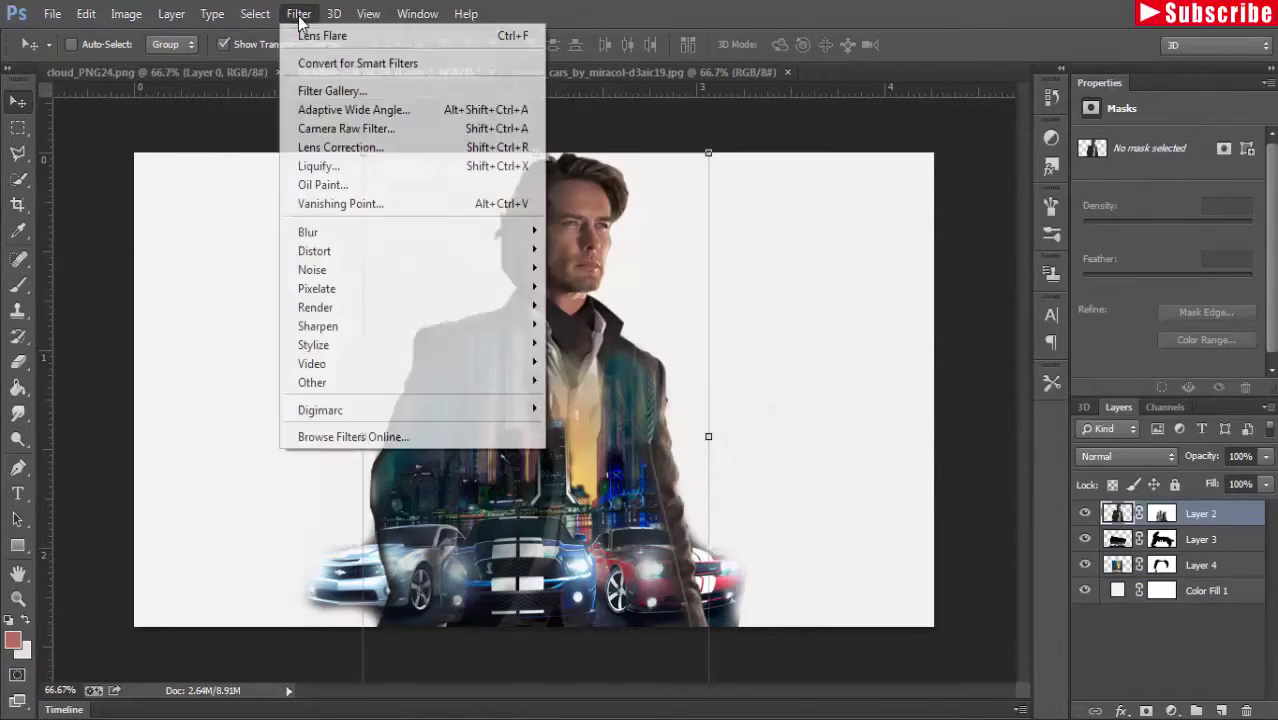
pyautogui.moveTo(420, 307)
pyautogui.click(608, 362)
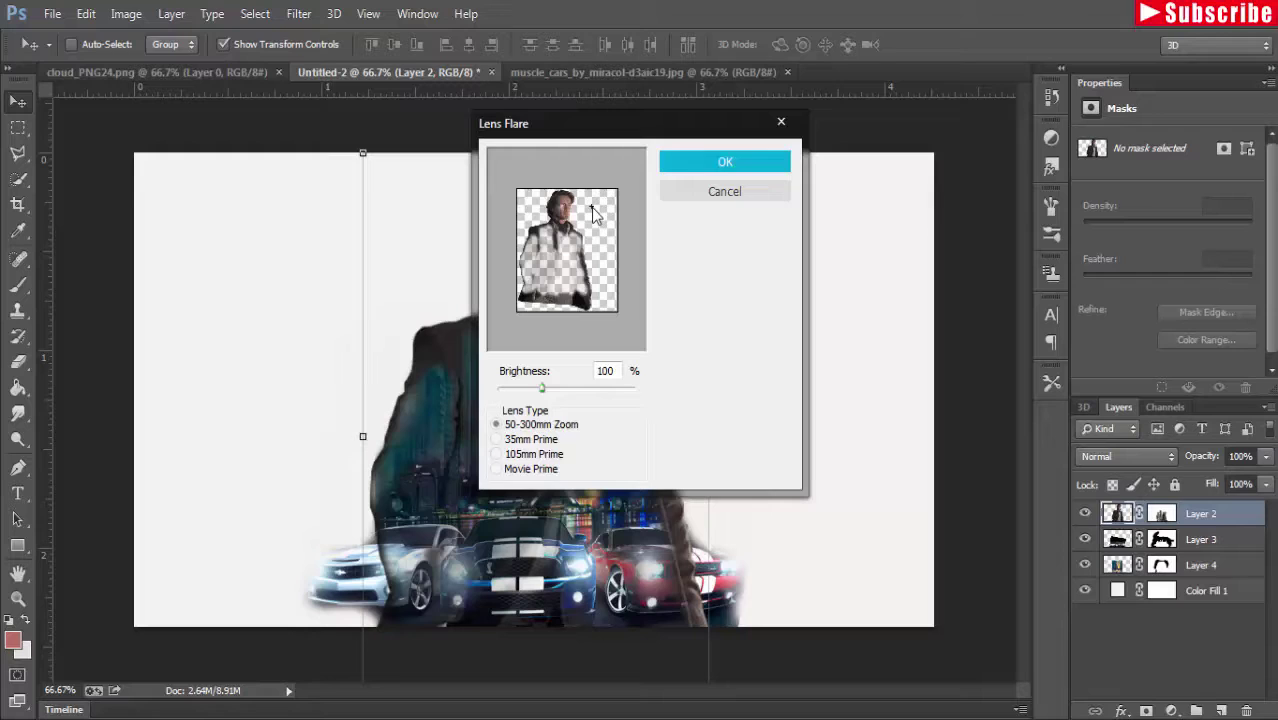
pyautogui.moveTo(593, 209); pyautogui.dragTo(588, 204)
pyautogui.click(499, 470)
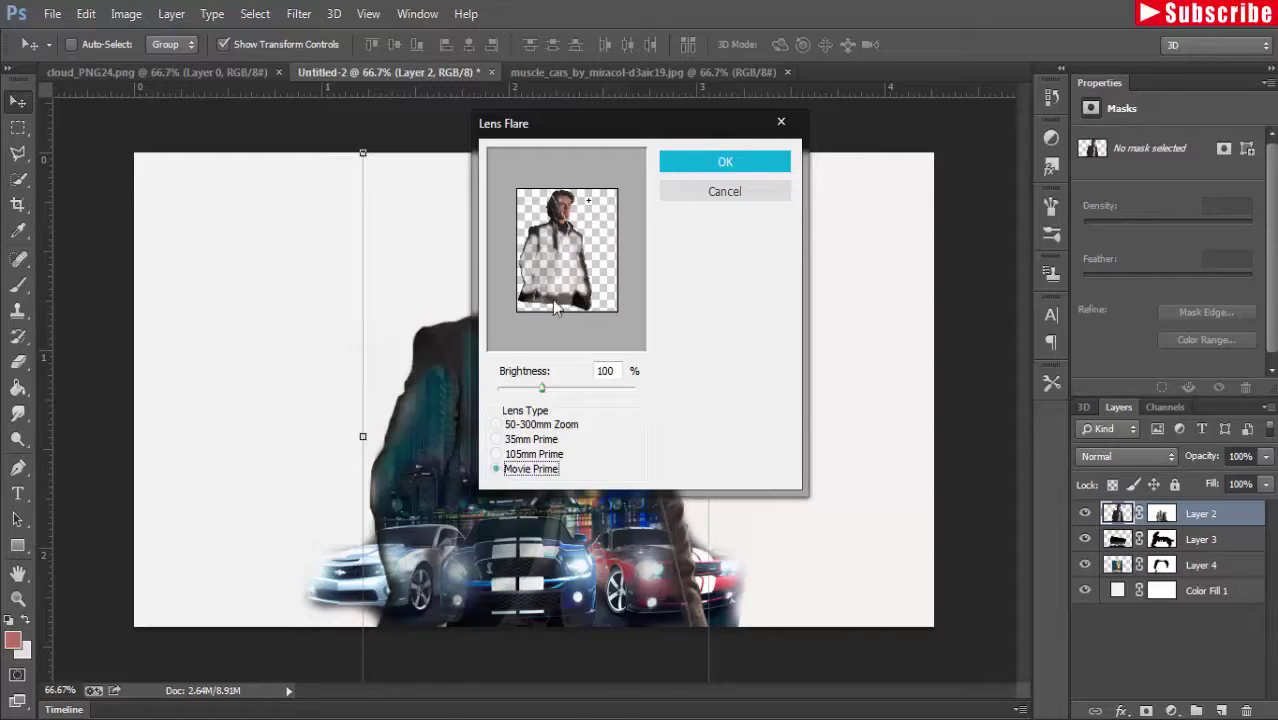
pyautogui.moveTo(589, 206); pyautogui.dragTo(568, 229)
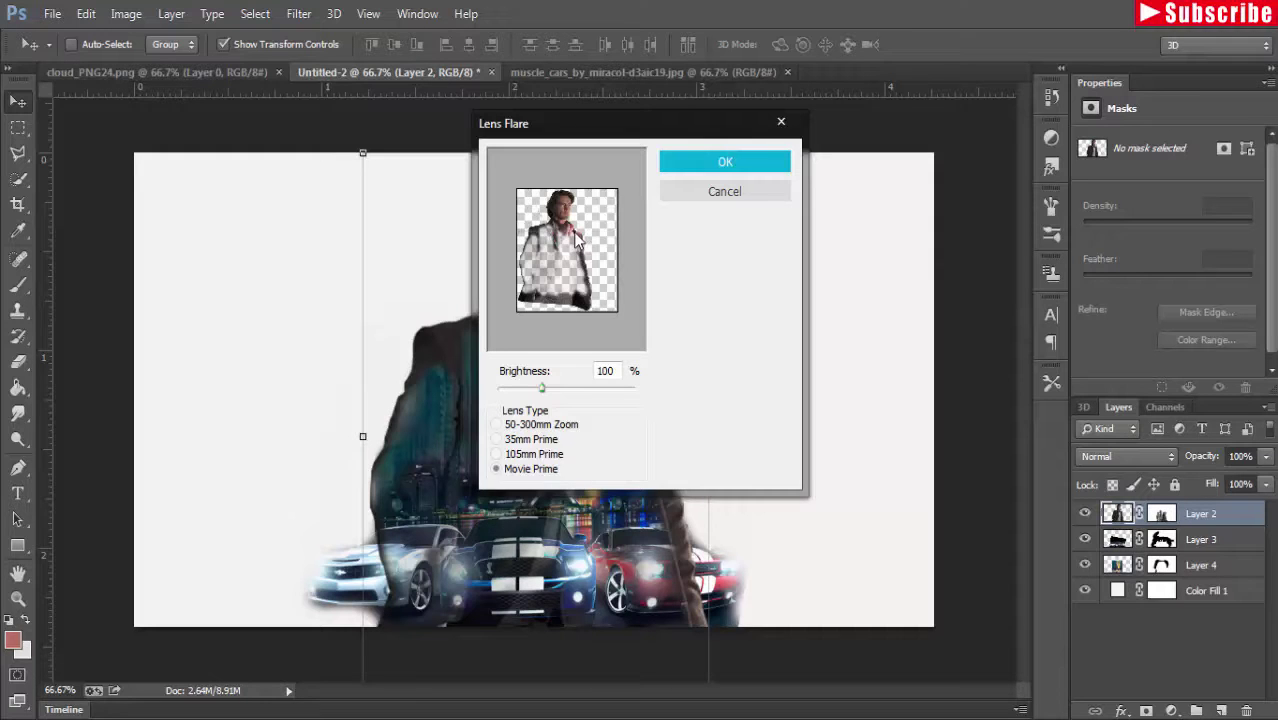
pyautogui.click(706, 166)
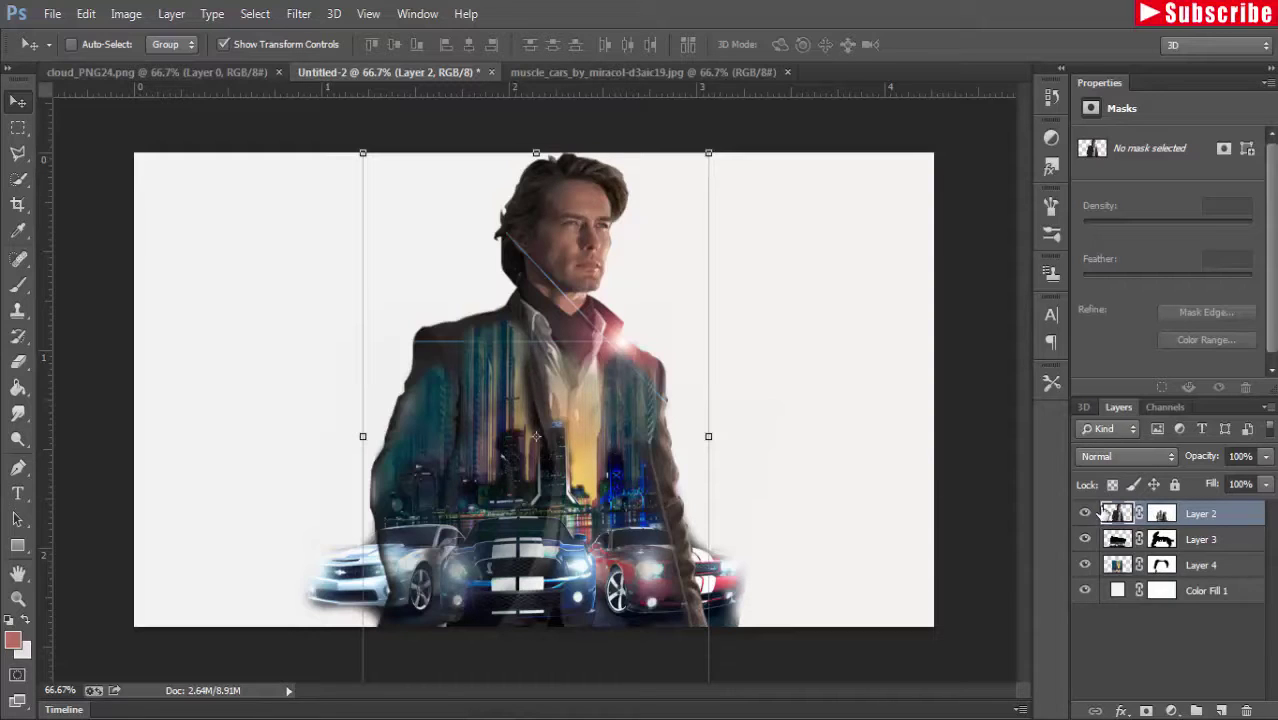
pyautogui.click(220, 42)
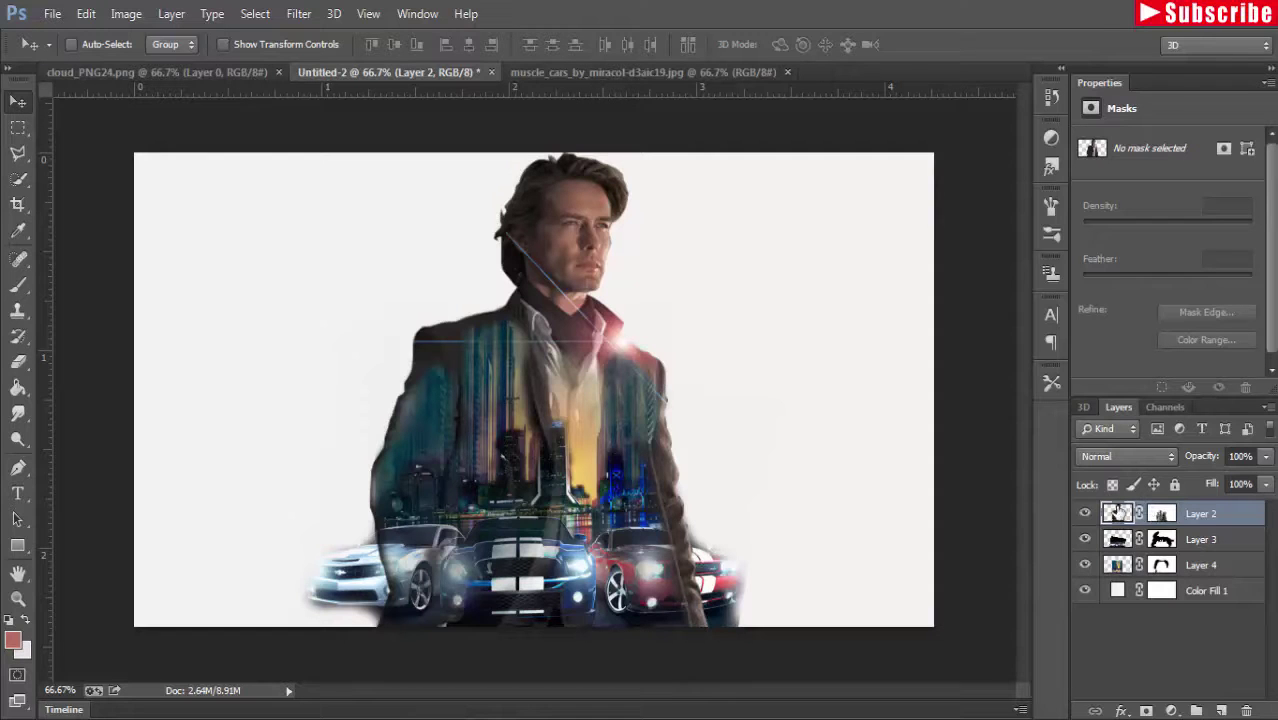
# Step: Raise the saturation of the man's layer to +30 with Hue/Saturation, keeping the hue at 0
pyautogui.click(126, 13)
pyautogui.moveTo(160, 63)
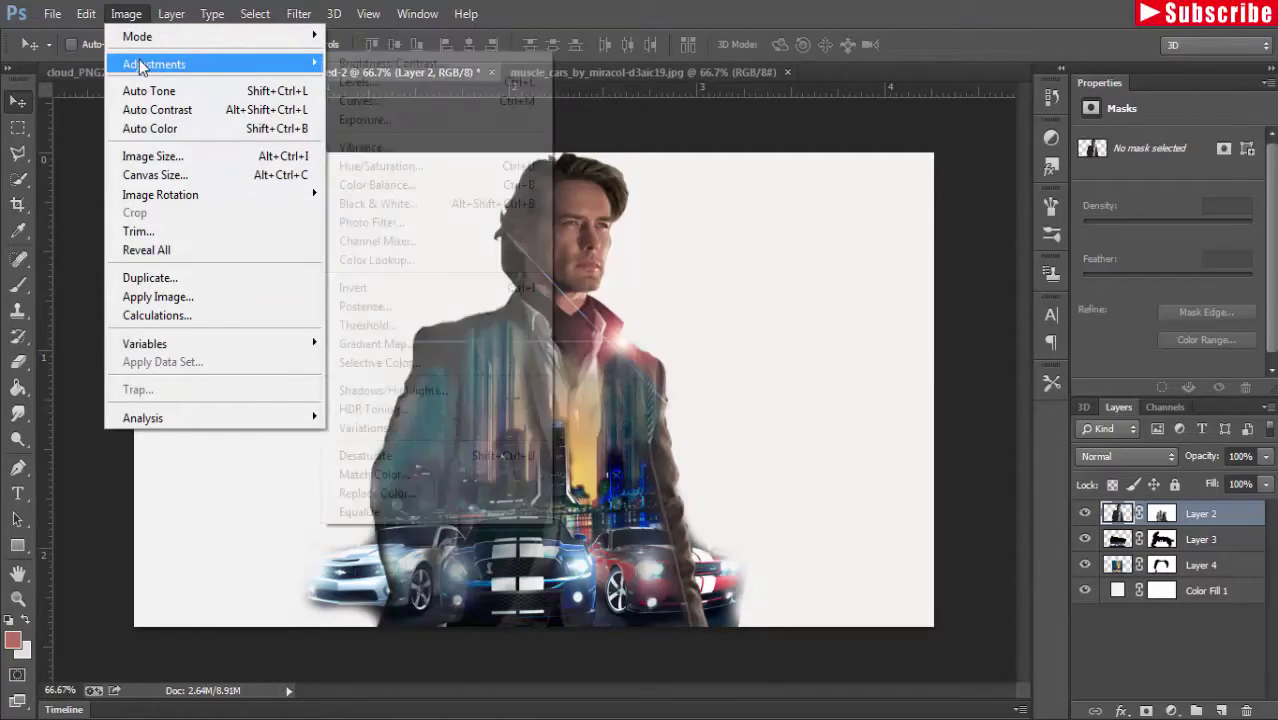
pyautogui.click(380, 166)
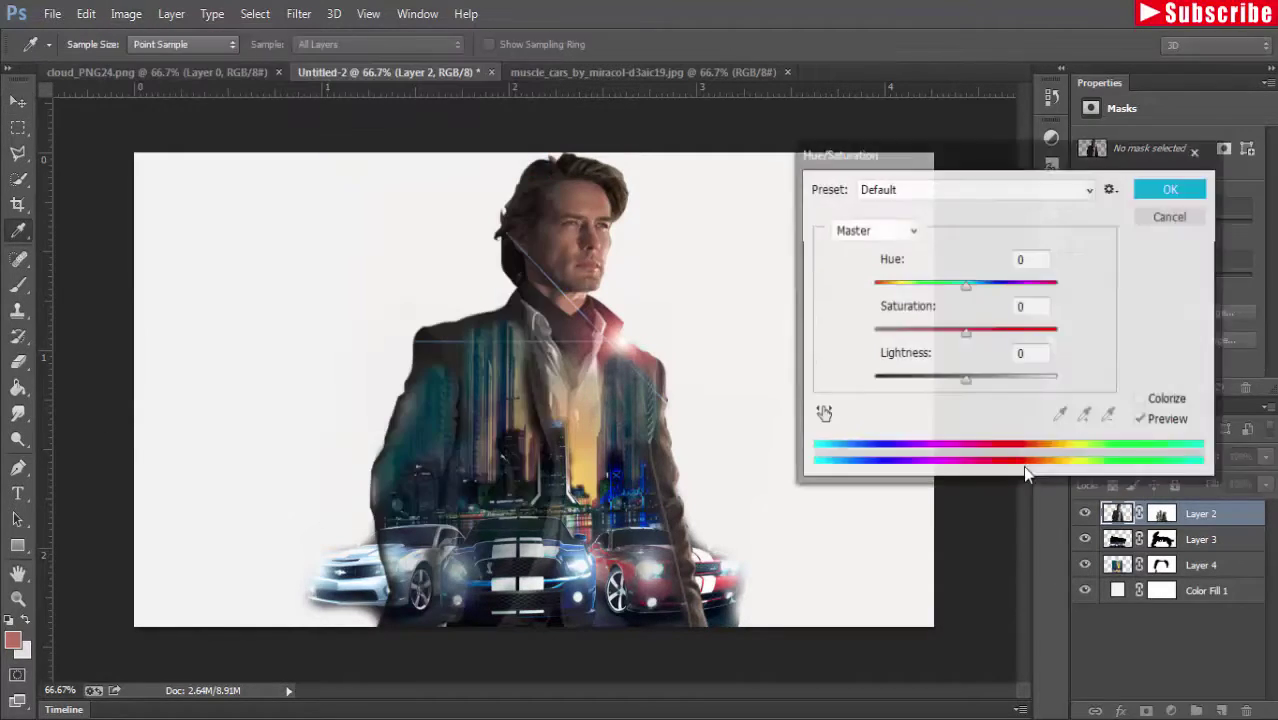
pyautogui.moveTo(968, 333); pyautogui.dragTo(981, 336)
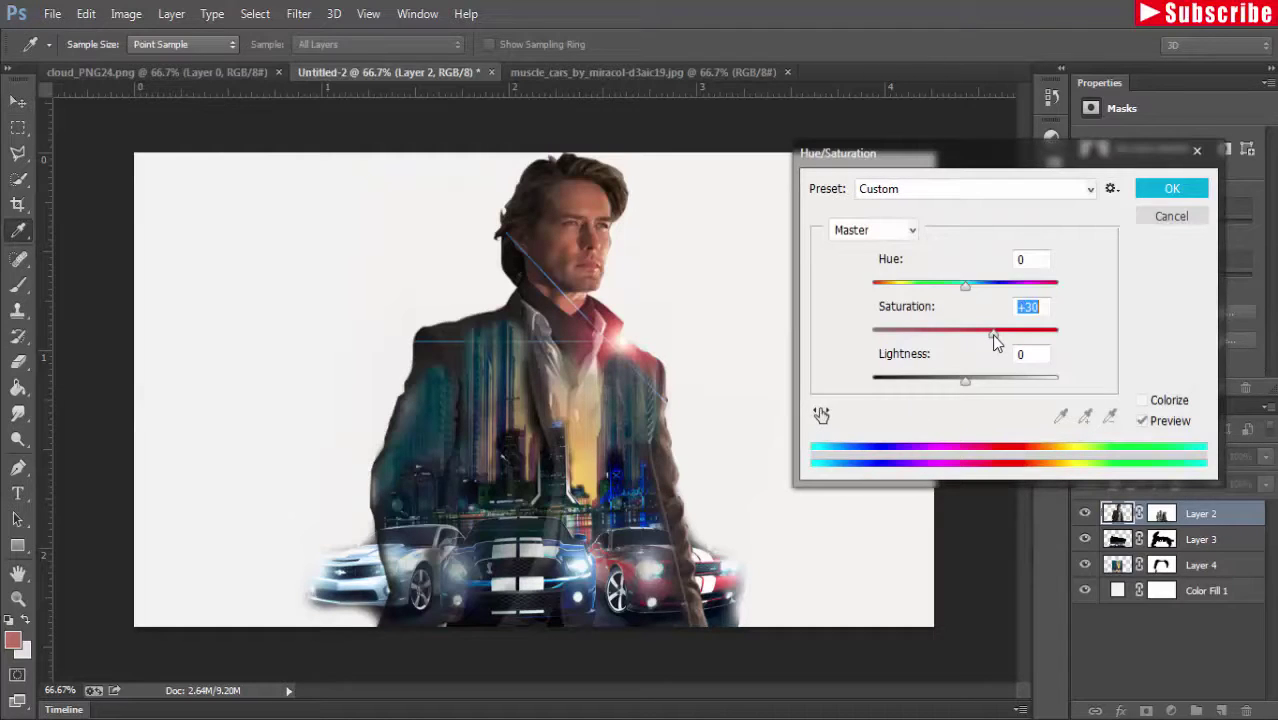
pyautogui.moveTo(979, 288); pyautogui.dragTo(970, 292)
pyautogui.moveTo(968, 292); pyautogui.dragTo(964, 291)
pyautogui.click(1172, 188)
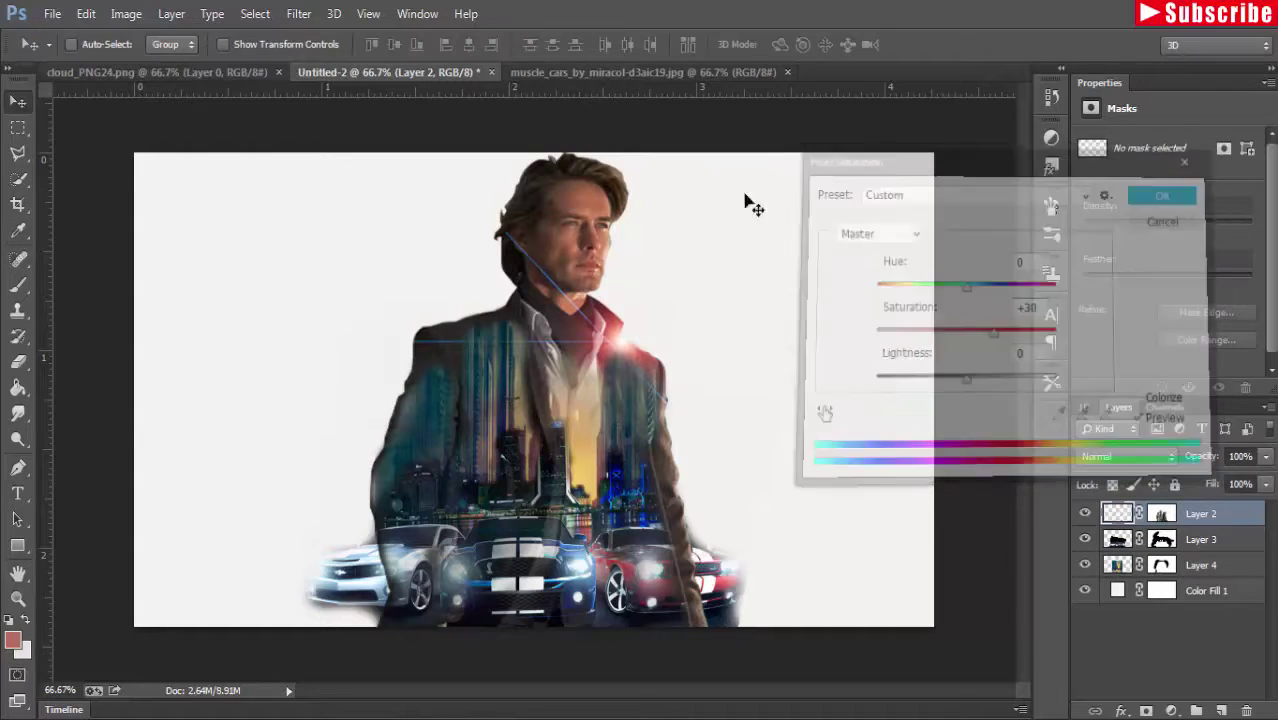
# Step: Shift the midtones of the man's layer toward blue with Color Balance
pyautogui.click(126, 14)
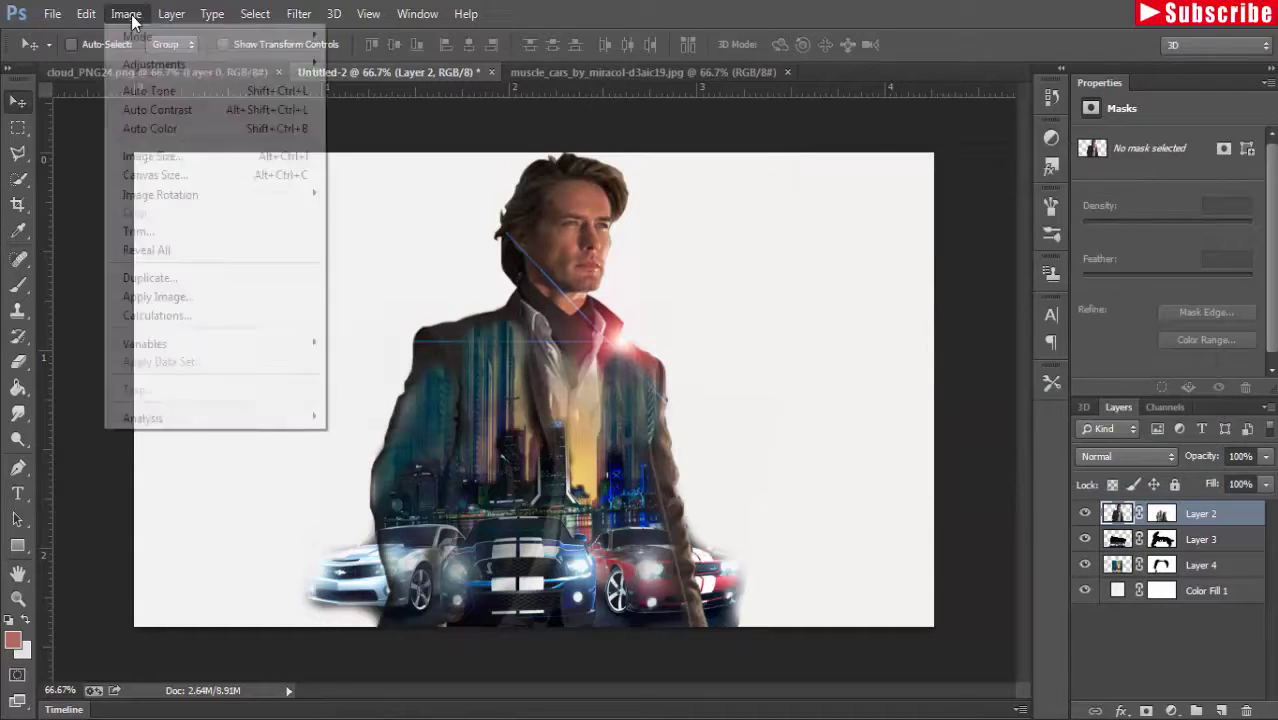
pyautogui.moveTo(175, 63)
pyautogui.click(377, 184)
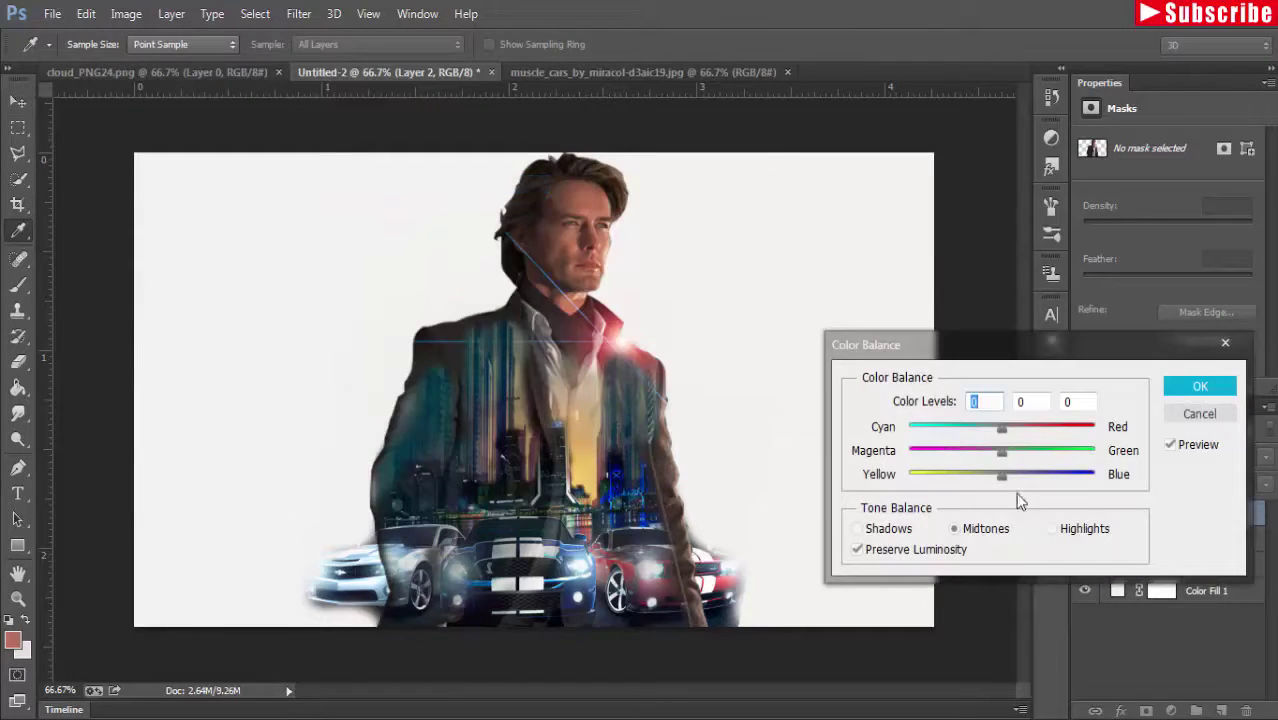
pyautogui.moveTo(1001, 474); pyautogui.dragTo(1041, 473)
pyautogui.click(1200, 386)
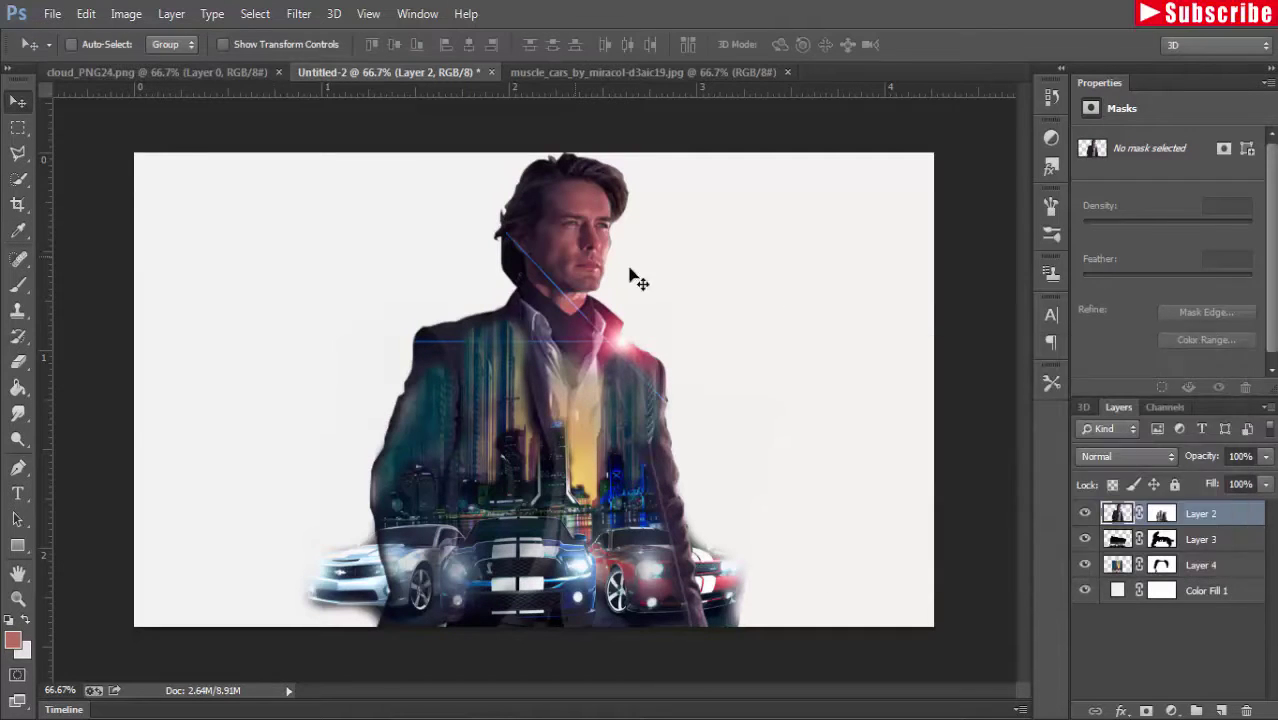
# Step: Brighten the man's layer with Levels by setting the midtone input level to 1.15
pyautogui.click(126, 14)
pyautogui.moveTo(155, 64)
pyautogui.click(358, 85)
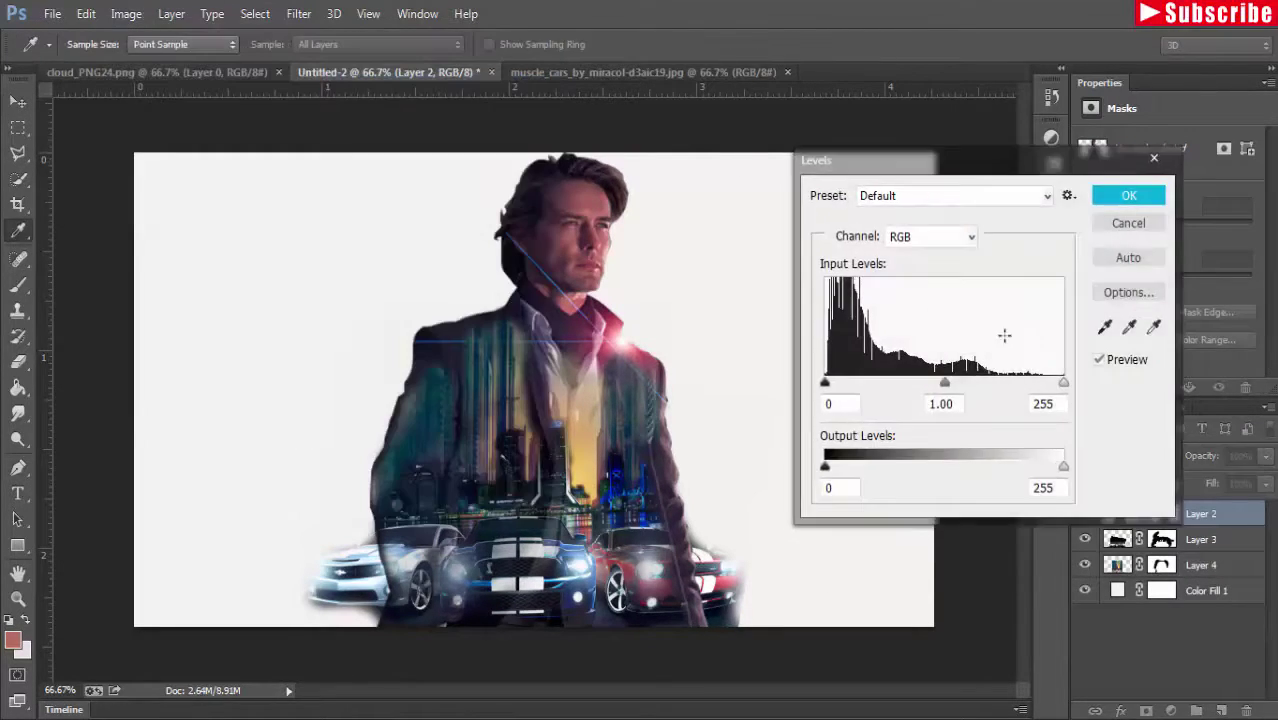
pyautogui.moveTo(943, 383)
pyautogui.mouseDown()
pyautogui.moveTo(962, 383)
pyautogui.moveTo(918, 386)
pyautogui.moveTo(935, 388)
pyautogui.mouseUp()
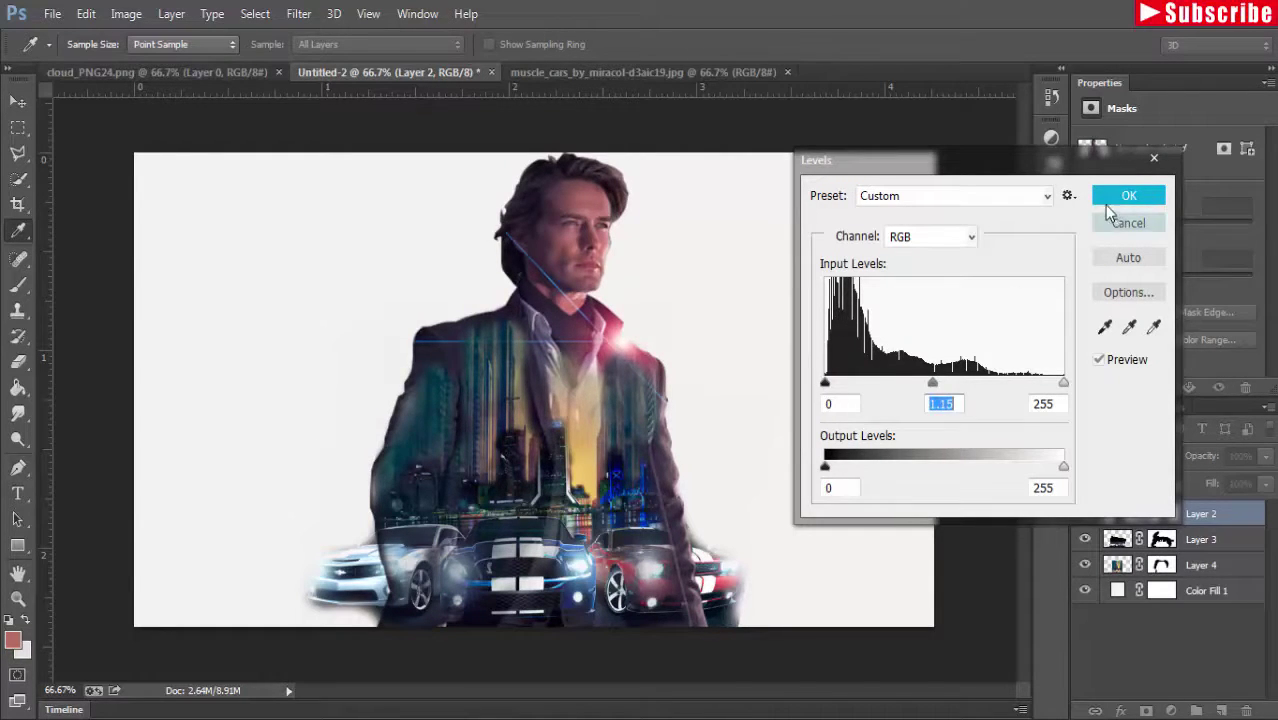
pyautogui.press('Return')
pyautogui.press('v')
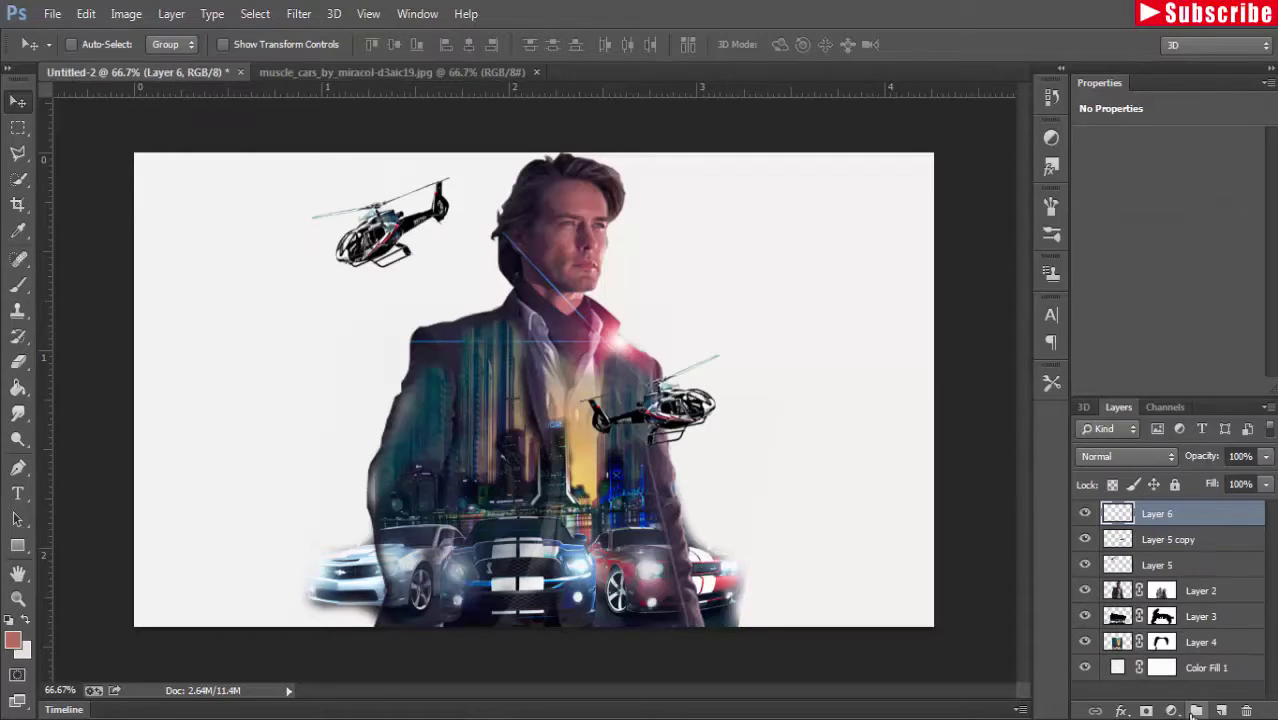
# Step: Add a bright blue (#030fff) solid colour fill layer at the top of the layer stack
pyautogui.click(1171, 710)
pyautogui.click(1088, 280)
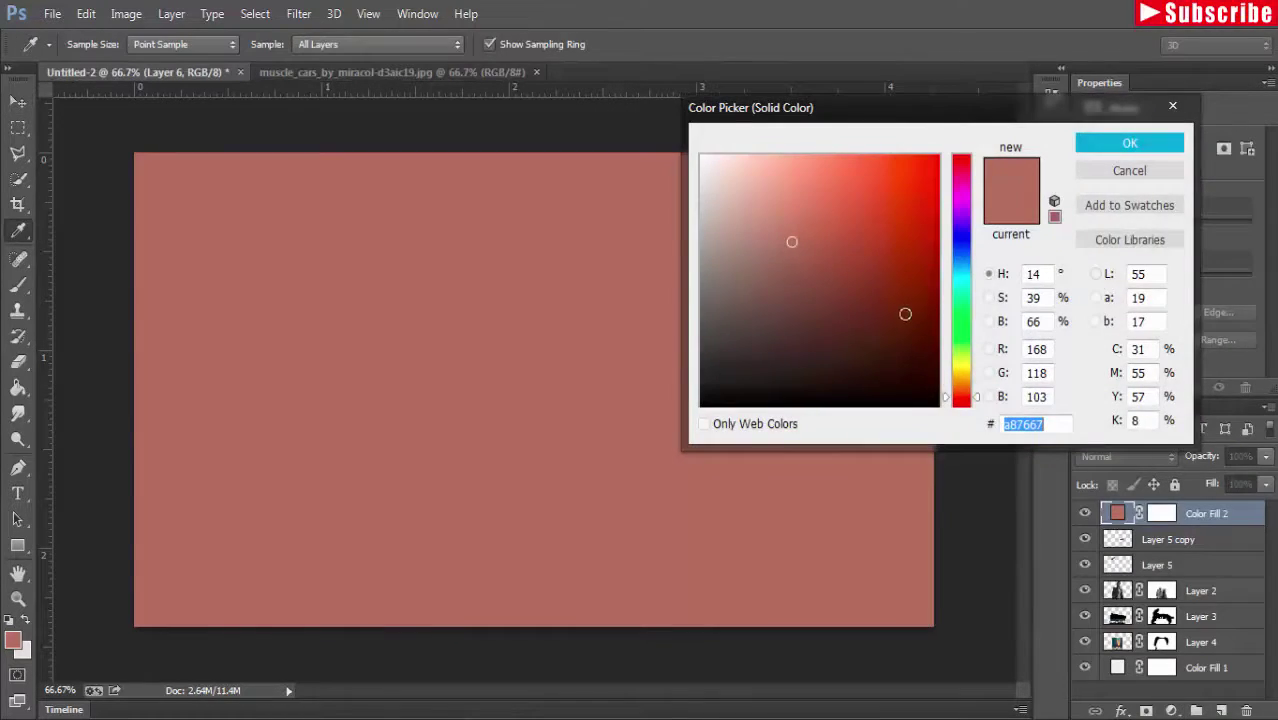
pyautogui.click(961, 257)
pyautogui.click(963, 268)
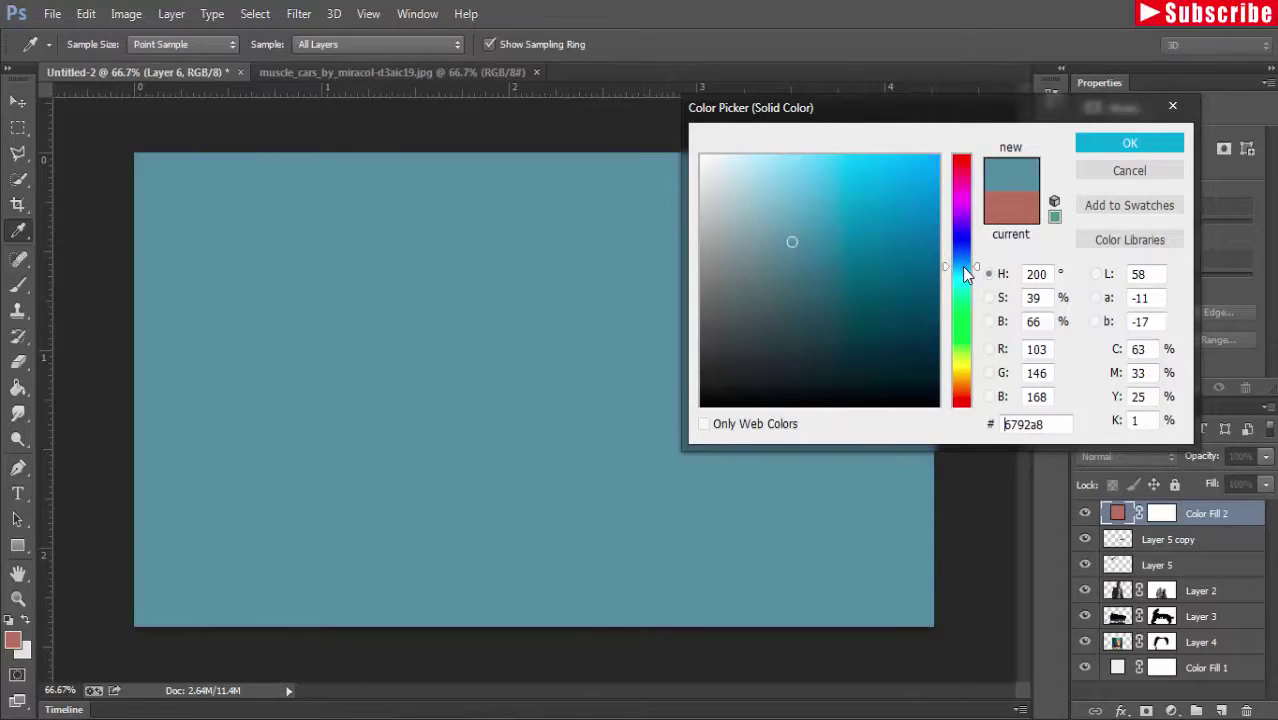
pyautogui.click(962, 239)
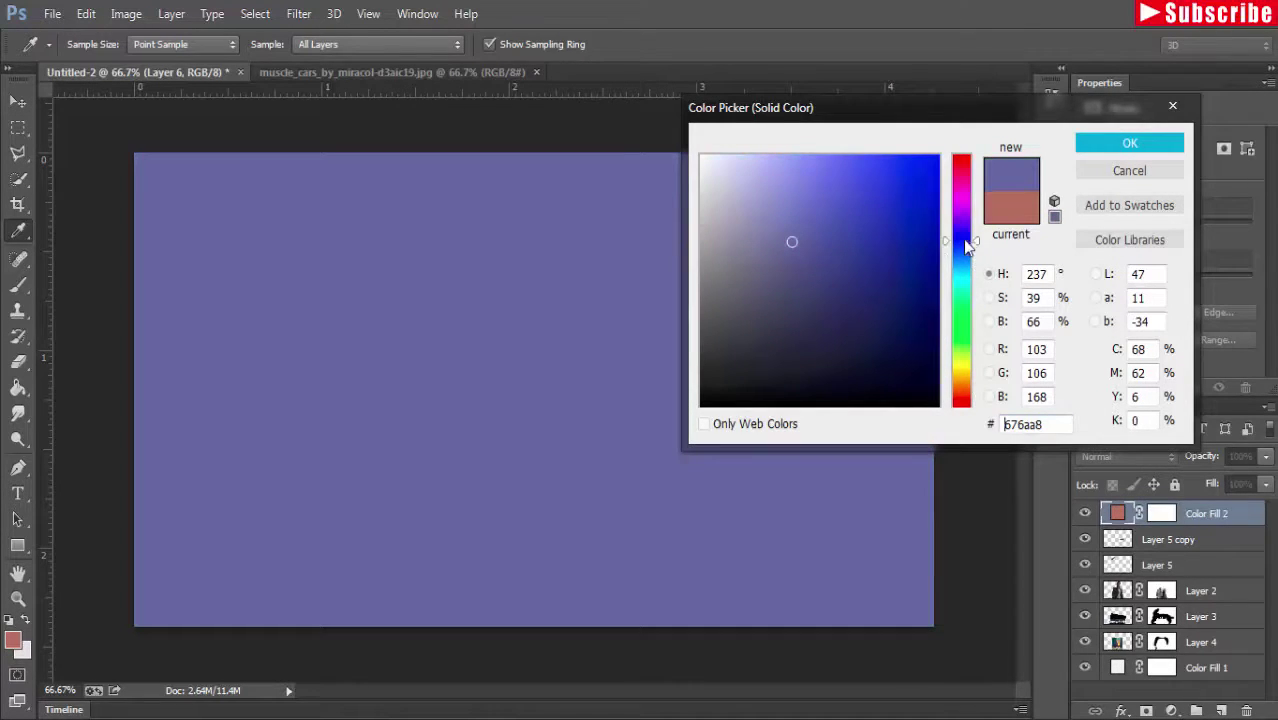
pyautogui.click(936, 155)
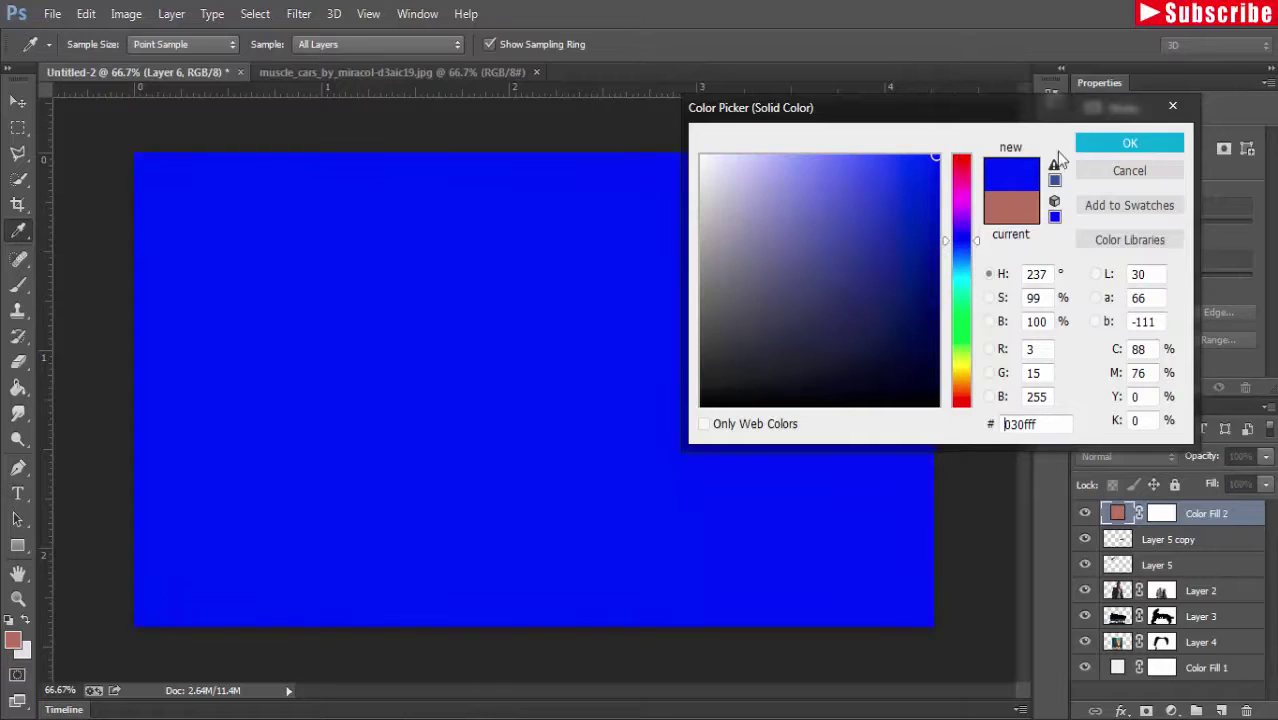
pyautogui.click(1110, 136)
# Step: Set the blue fill layer's blend mode to Soft Light and its opacity to 35%
pyautogui.click(1127, 456)
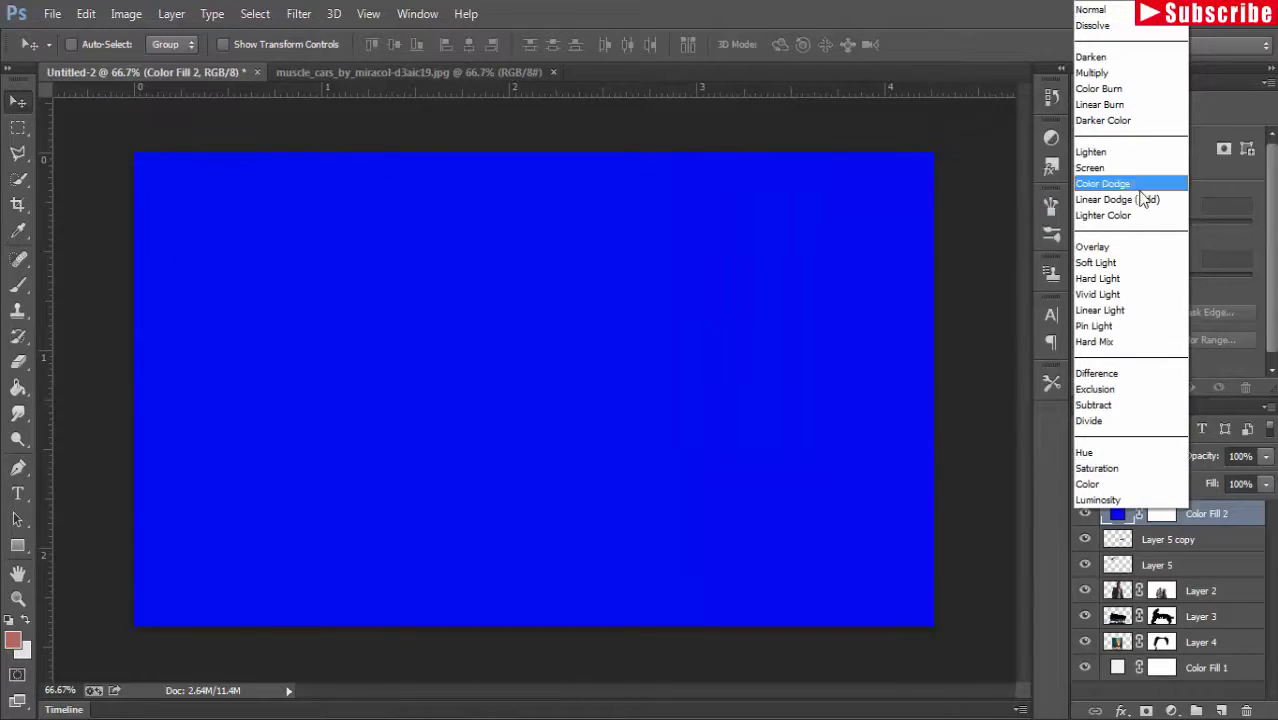
pyautogui.click(1100, 263)
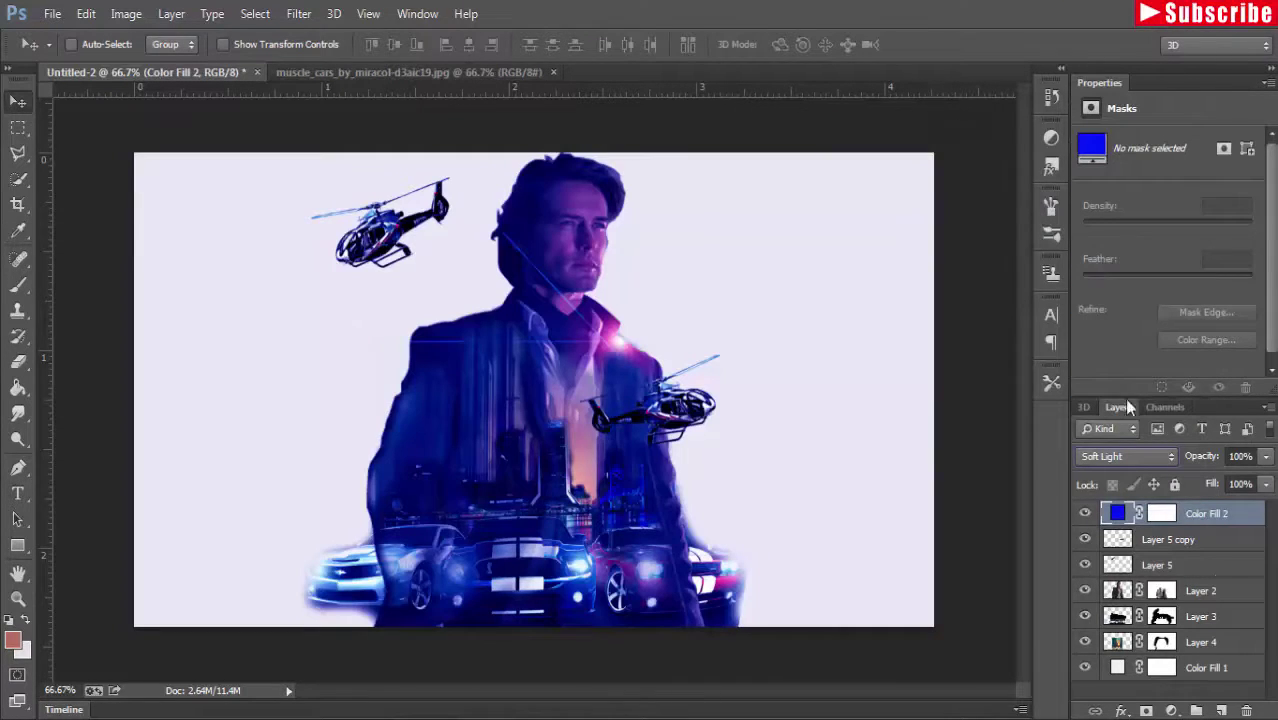
pyautogui.click(1265, 484)
pyautogui.moveTo(1265, 484); pyautogui.dragTo(1216, 488)
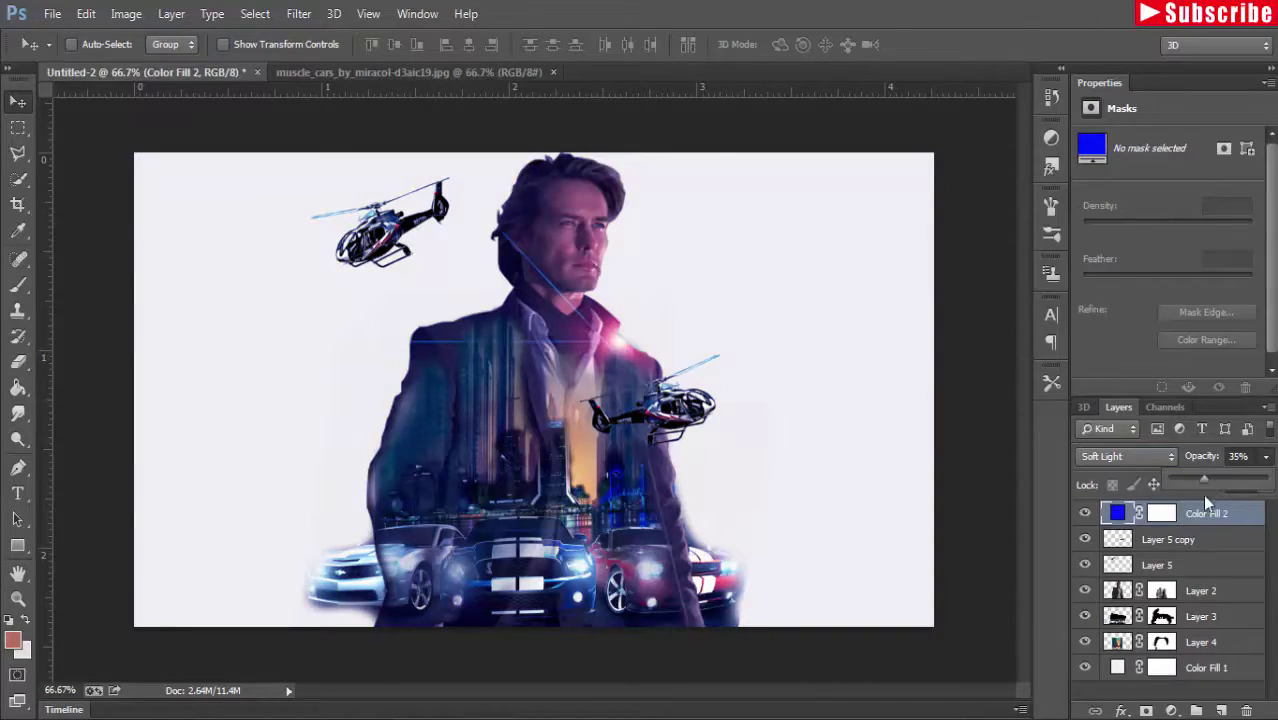
pyautogui.click(78, 257)
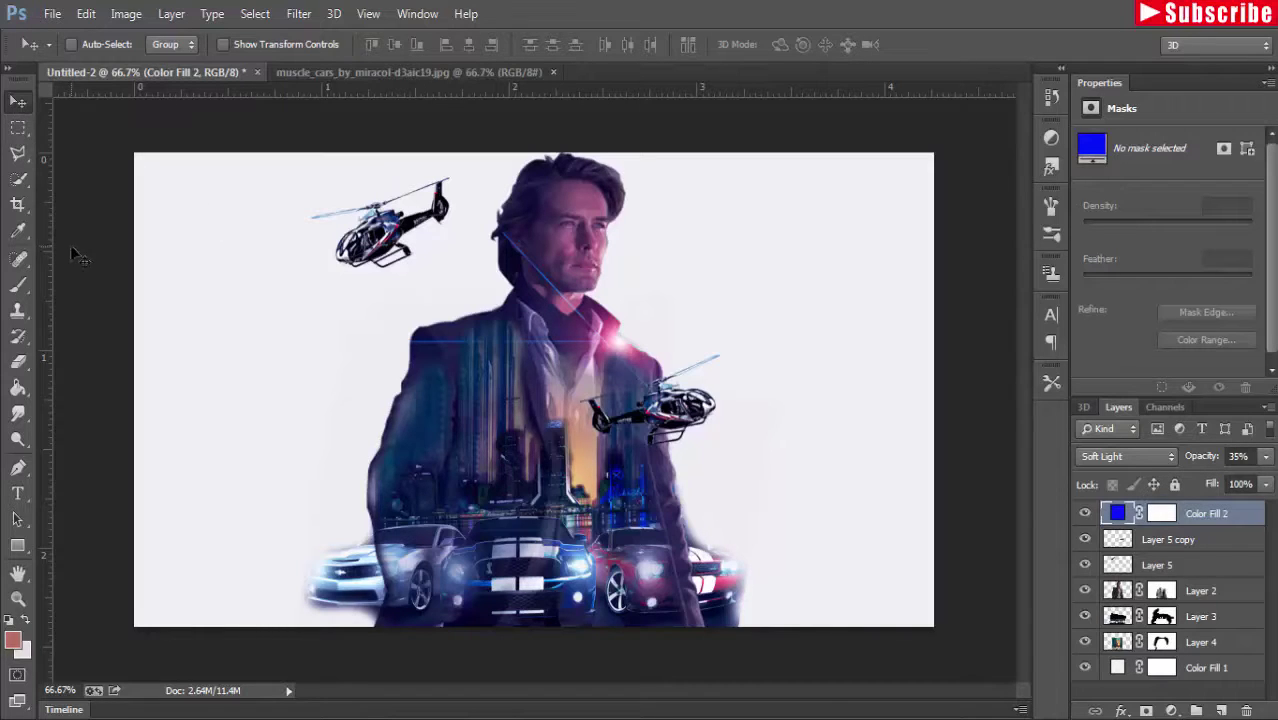